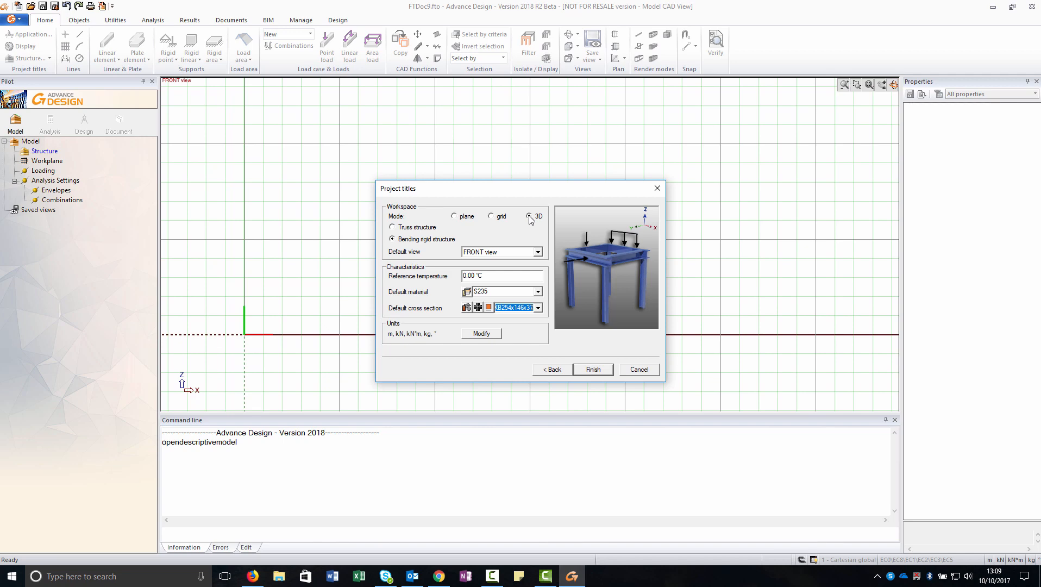
Set the project workspace mode to 3D and finish the project setup
{"action": "left_click", "coordinate": [530, 216]}
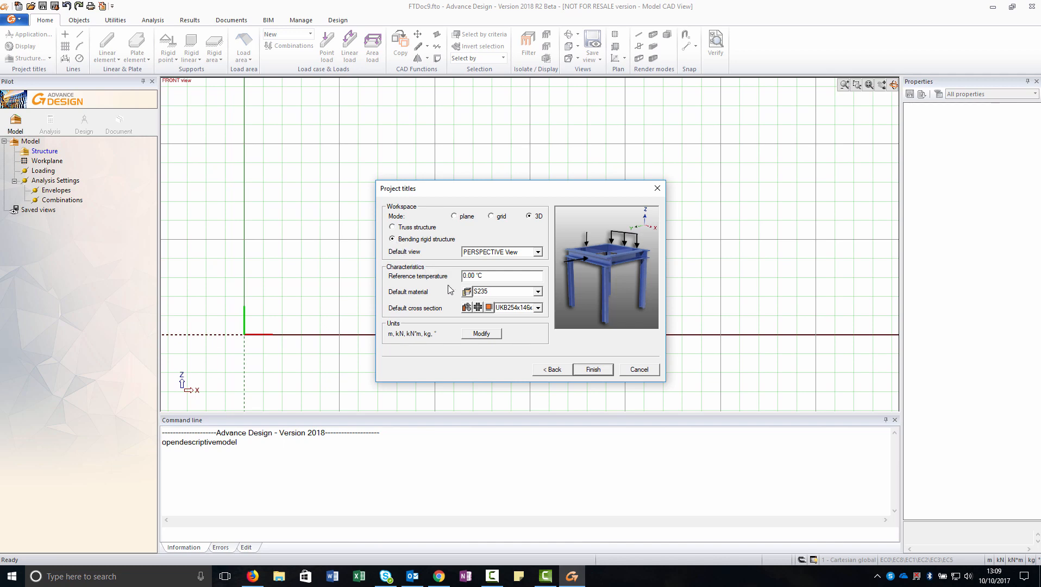
{"action": "left_click", "coordinate": [586, 372]}
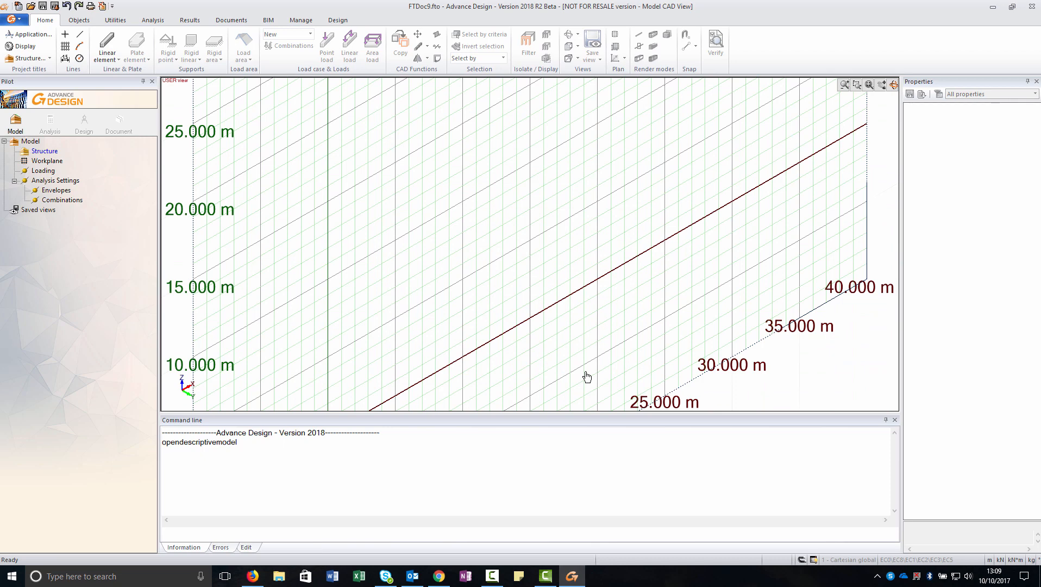
Create a system named Portal Frames under Structure
{"action": "left_click", "coordinate": [44, 151]}
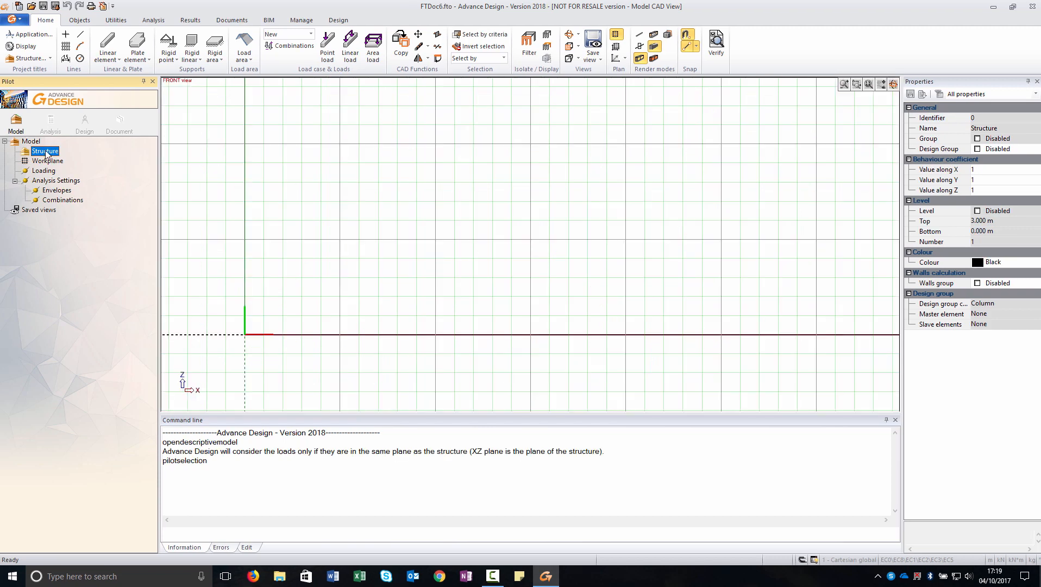
{"action": "right_click", "coordinate": [45, 152]}
{"action": "mouse_move", "coordinate": [95, 210]}
{"action": "left_click", "coordinate": [166, 211]}
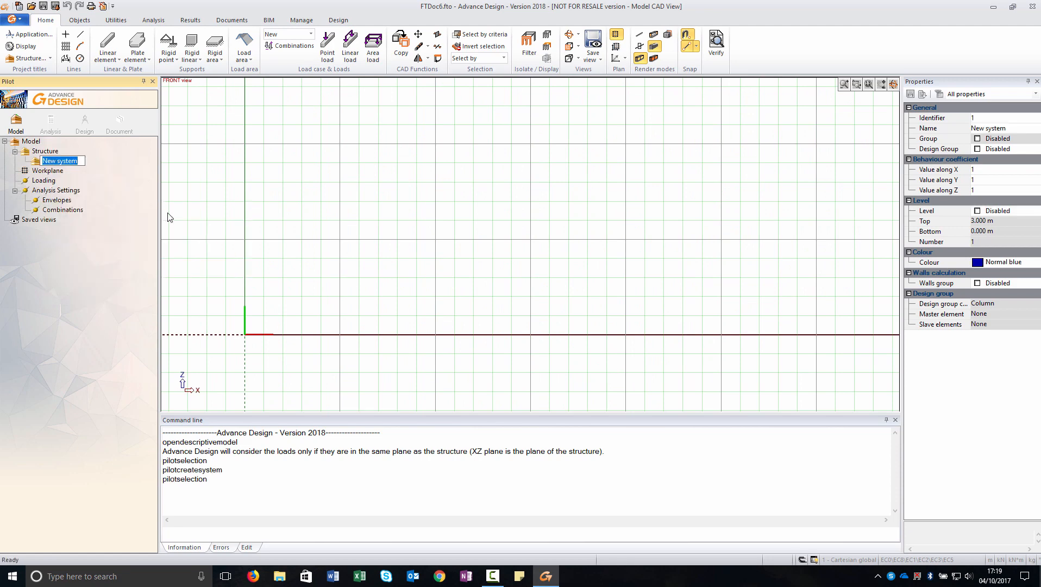
{"action": "type", "text": "Portal Frames"}
{"action": "key", "text": "Return"}
Create a second system named Mezzanine under Structure
{"action": "left_click", "coordinate": [55, 152]}
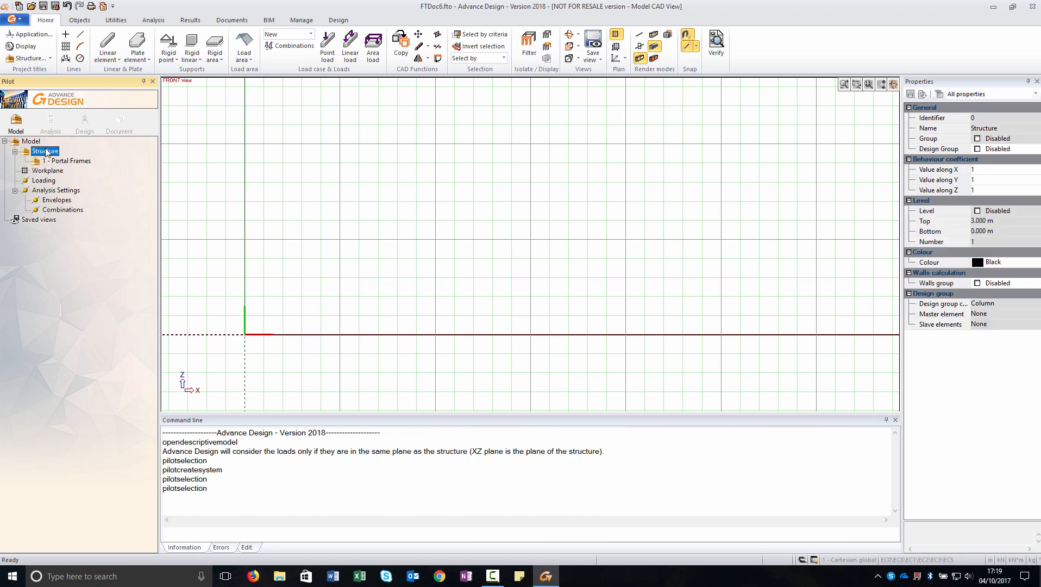
{"action": "right_click", "coordinate": [46, 151]}
{"action": "mouse_move", "coordinate": [109, 208]}
{"action": "left_click", "coordinate": [185, 210]}
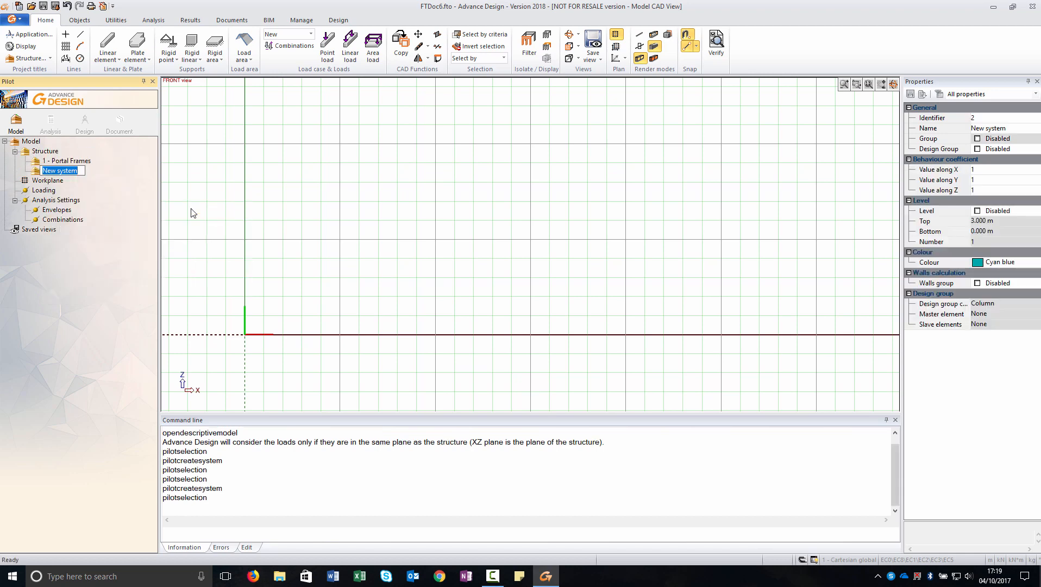
{"action": "type", "text": "Mezzanine"}
{"action": "key", "text": "Return"}
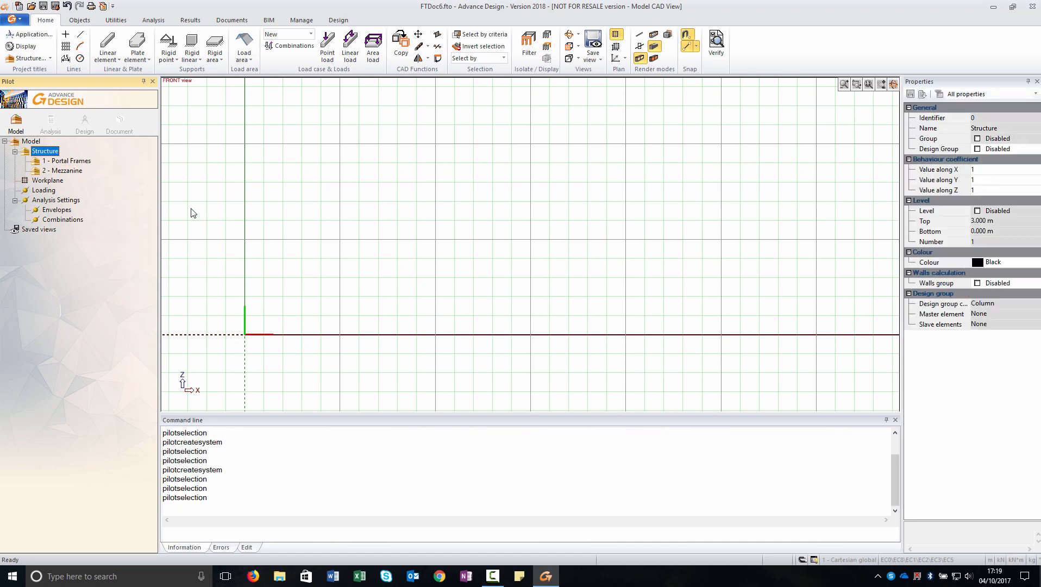
Add two more systems under Structure, named Roof purlins and Wind Bracings
{"action": "key", "text": "F6"}
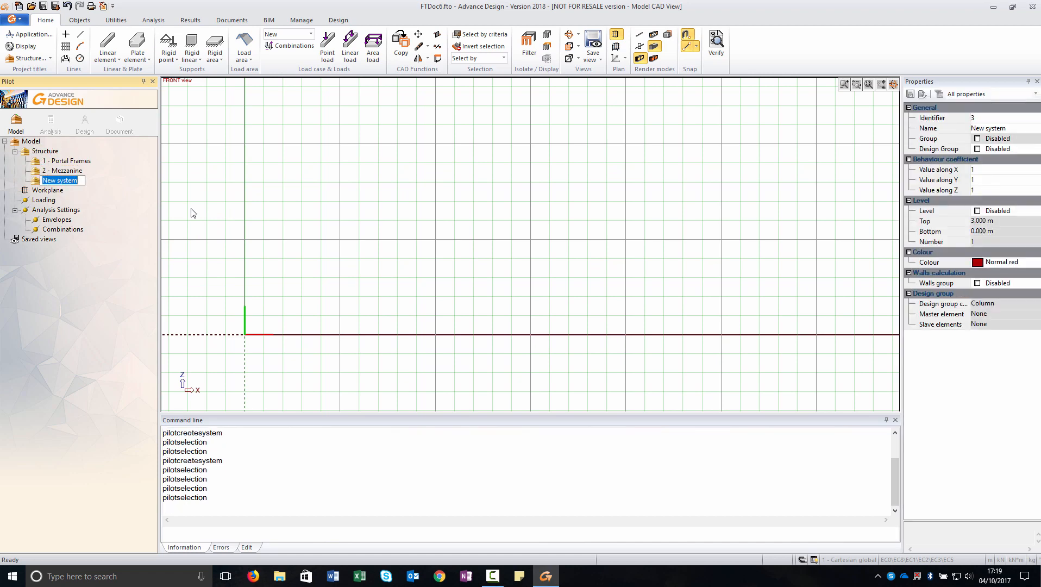
{"action": "type", "text": "Roof purlins"}
{"action": "key", "text": "Return"}
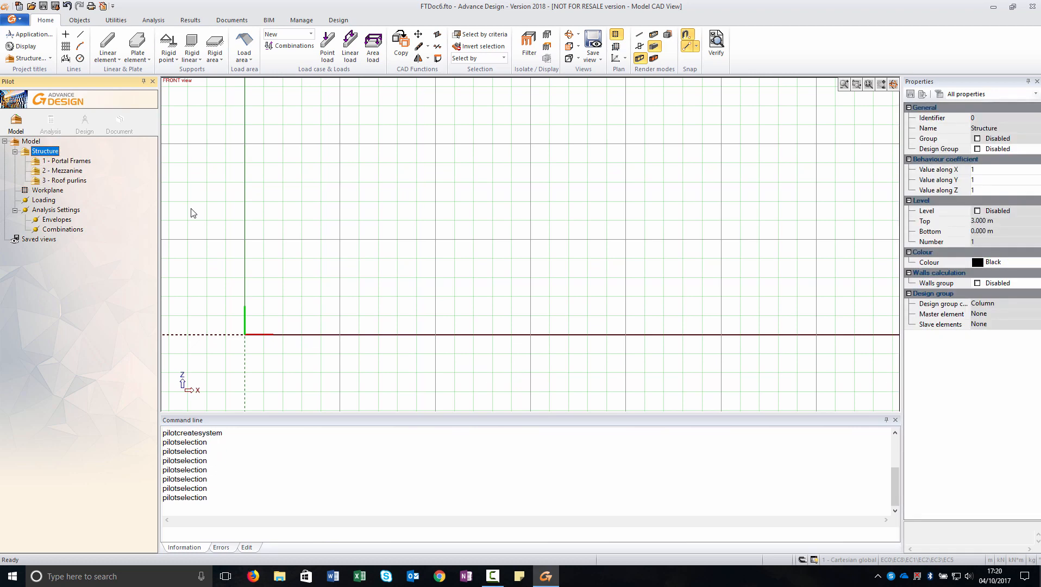
{"action": "key", "text": "F6"}
{"action": "type", "text": "Wind"}
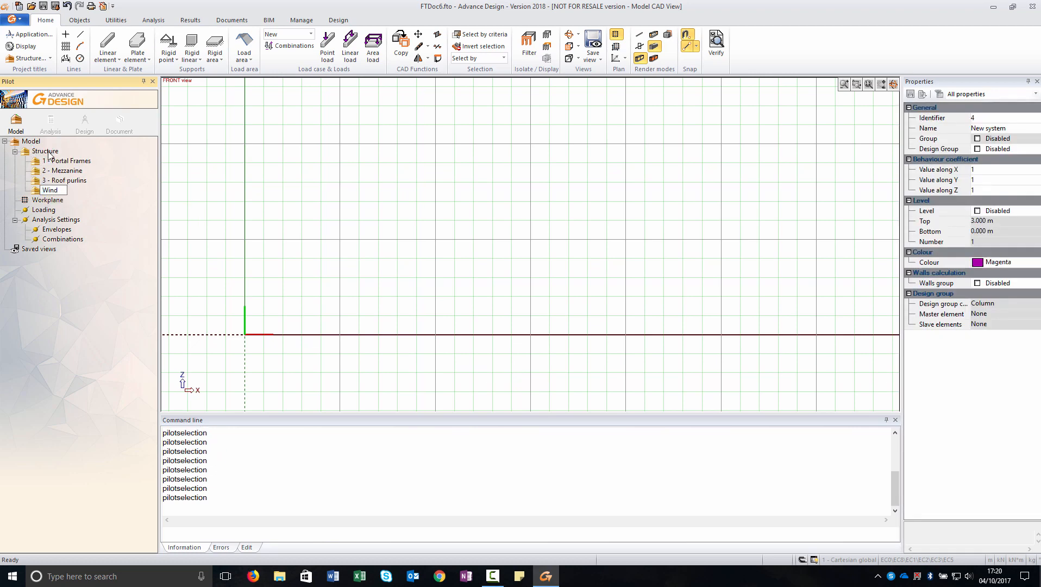
{"action": "type", "text": " Bracings"}
{"action": "key", "text": "Return"}
Add two further systems under Structure, named Supports and Load Areas
{"action": "key", "text": "F6"}
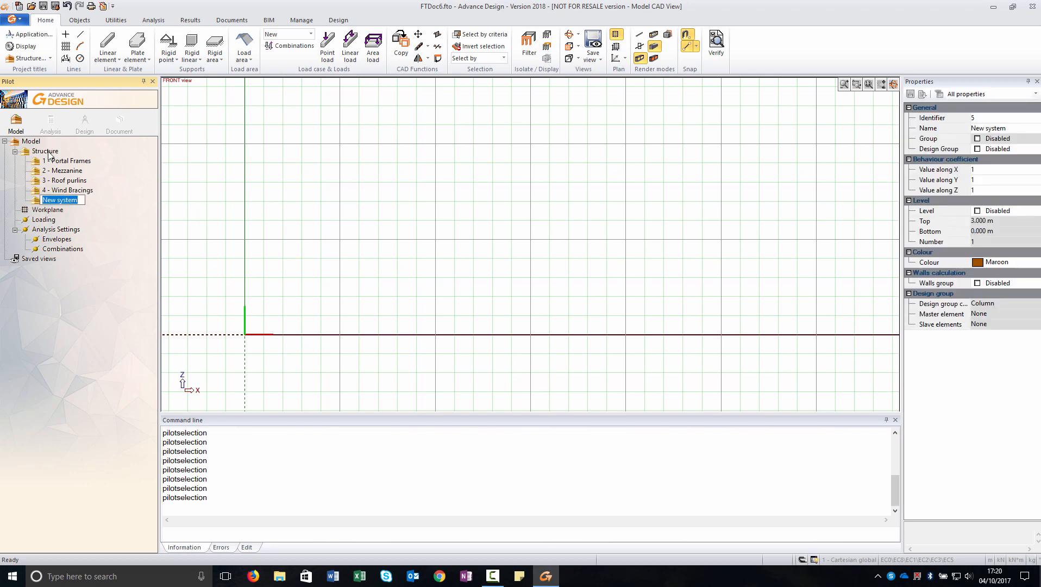
{"action": "type", "text": "Supports"}
{"action": "key", "text": "Return"}
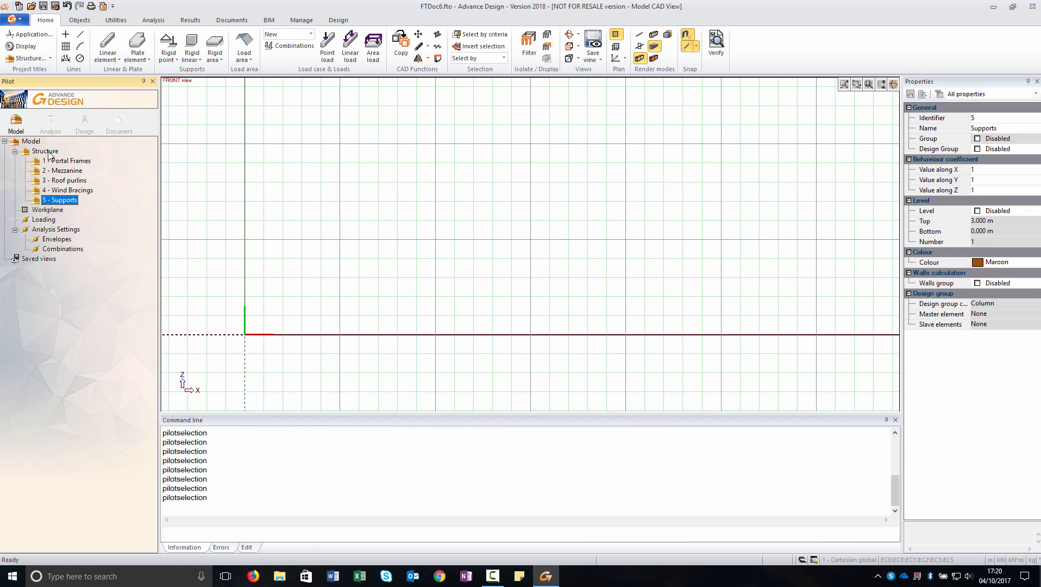
{"action": "left_click", "coordinate": [47, 151]}
{"action": "key", "text": "F6"}
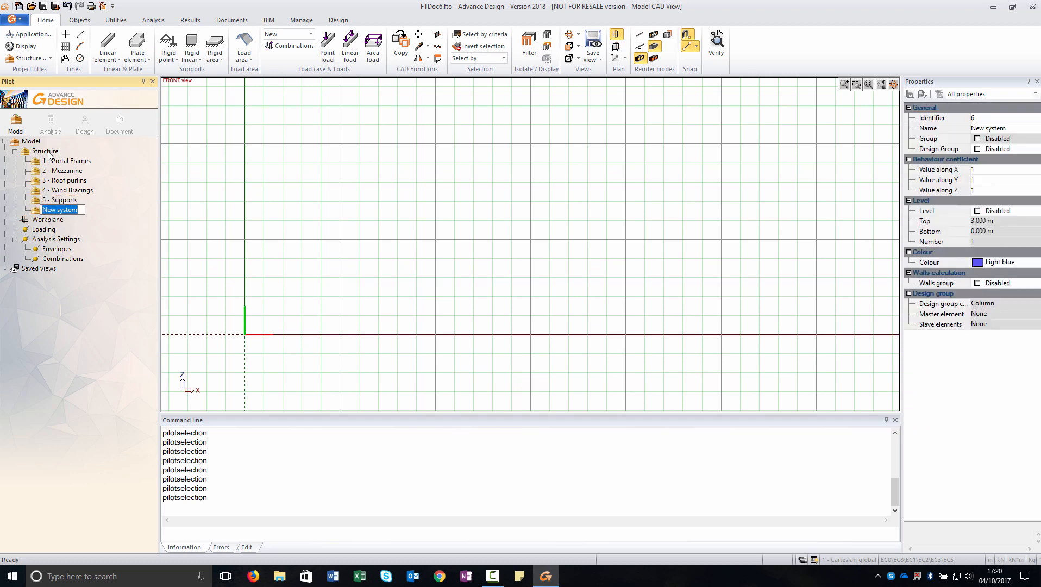
{"action": "type", "text": "Load Areas"}
{"action": "key", "text": "Return"}
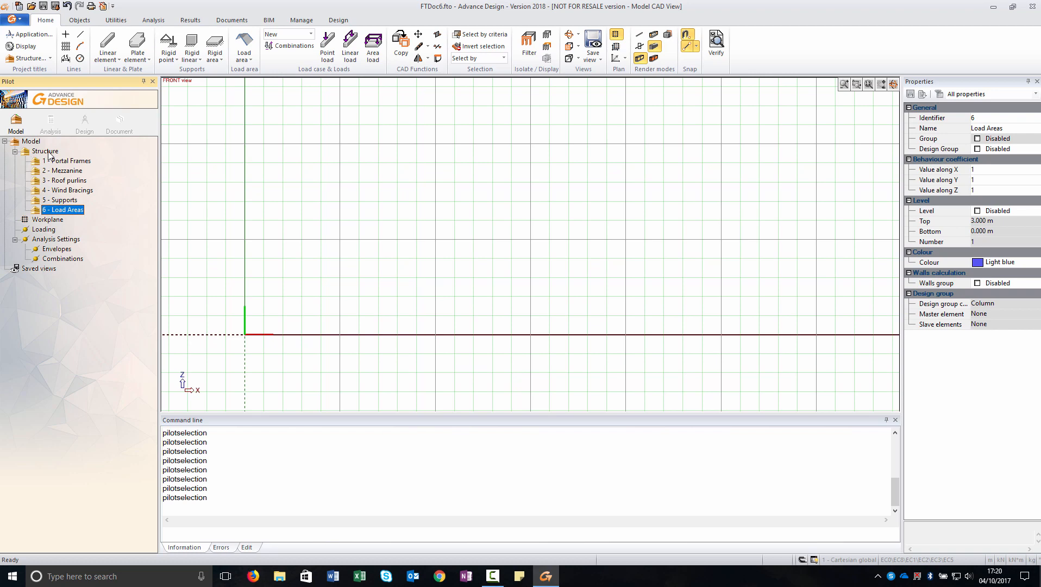
Start a linear element in the Portal Frames system and assign it the UKB406x178x67 section from the UK Advance Beam library
{"action": "left_click", "coordinate": [64, 162]}
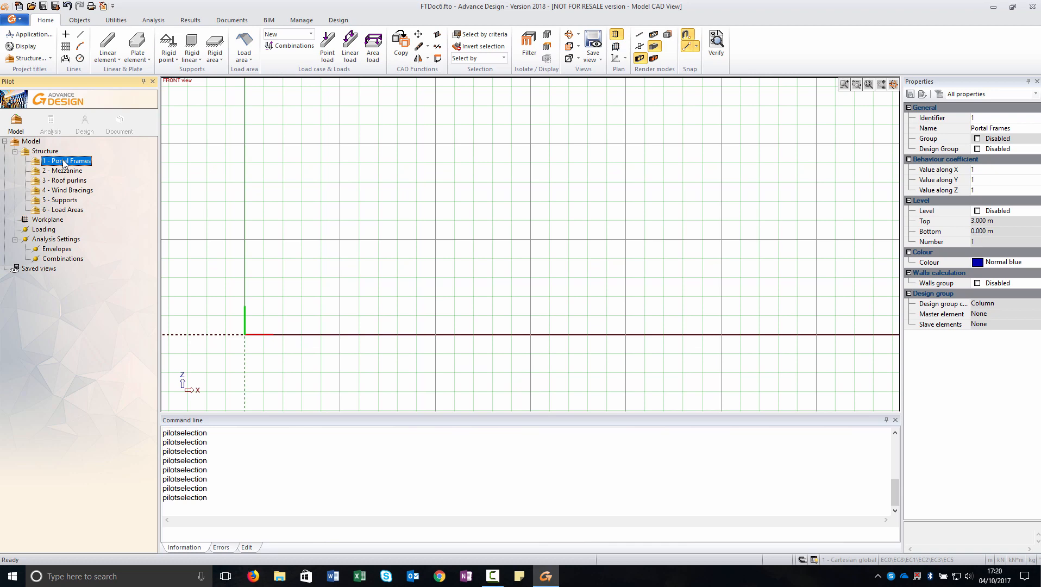
{"action": "left_click", "coordinate": [114, 48]}
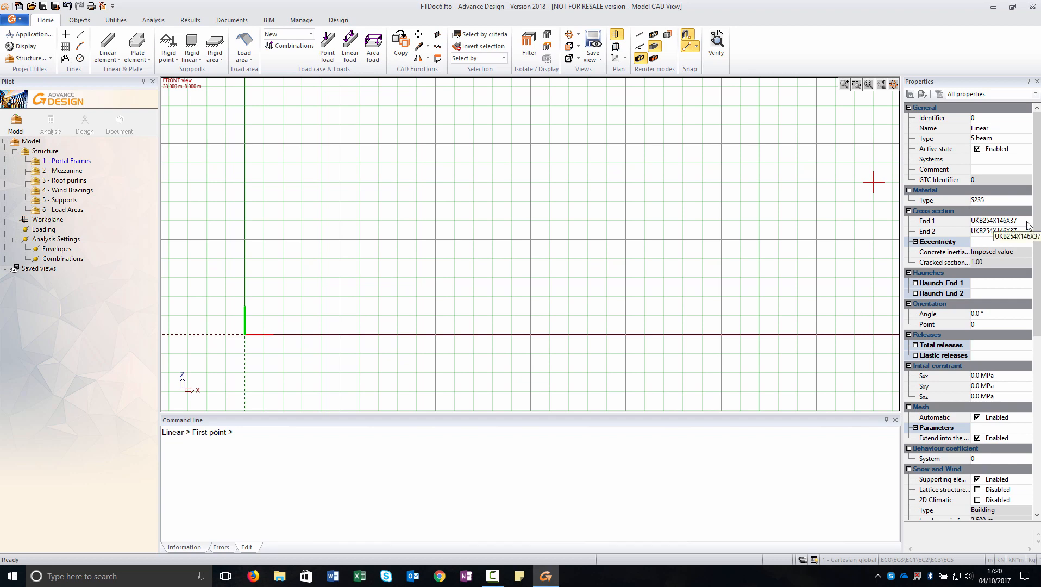
{"action": "left_click", "coordinate": [984, 223]}
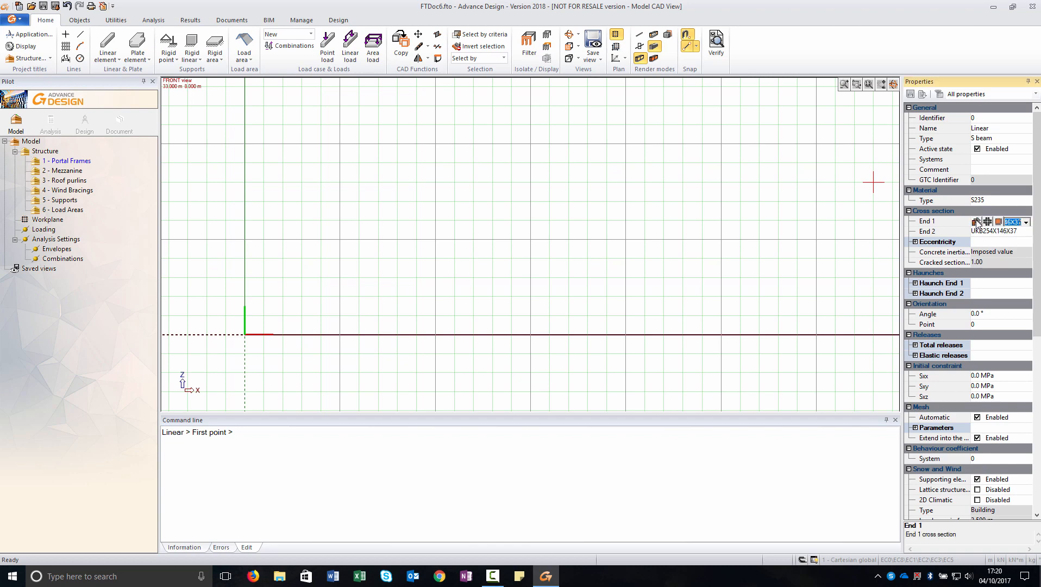
{"action": "left_click", "coordinate": [977, 222]}
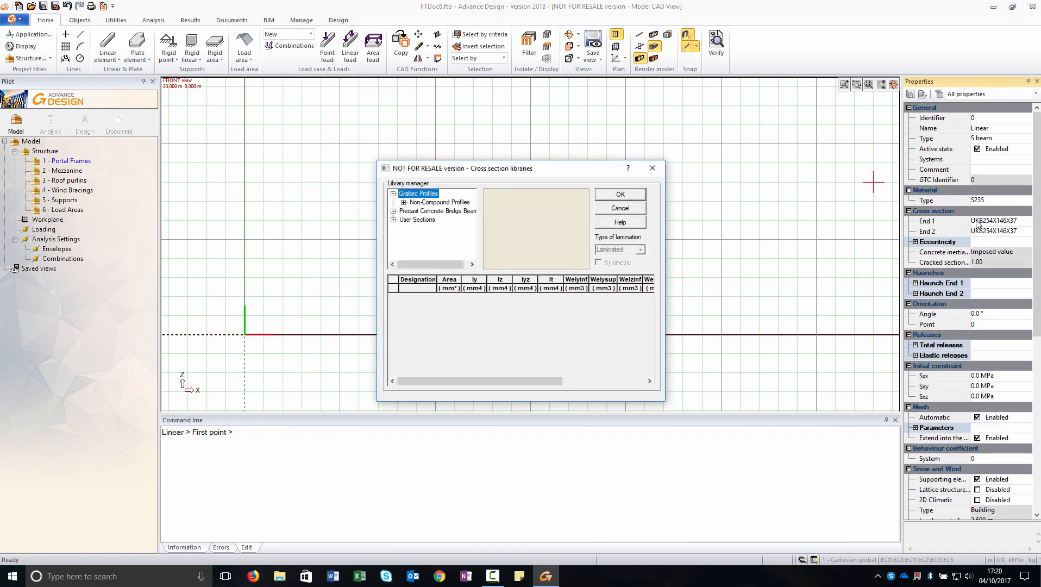
{"action": "left_click", "coordinate": [403, 202]}
{"action": "left_click", "coordinate": [461, 229]}
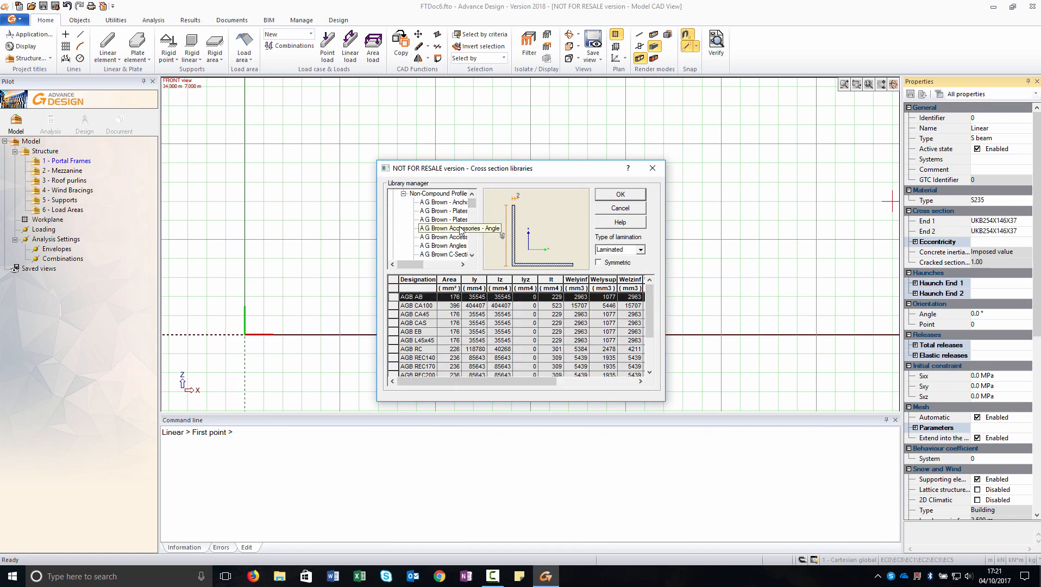
{"action": "left_click_drag", "start_coordinate": [665, 224], "coordinate": [763, 224]}
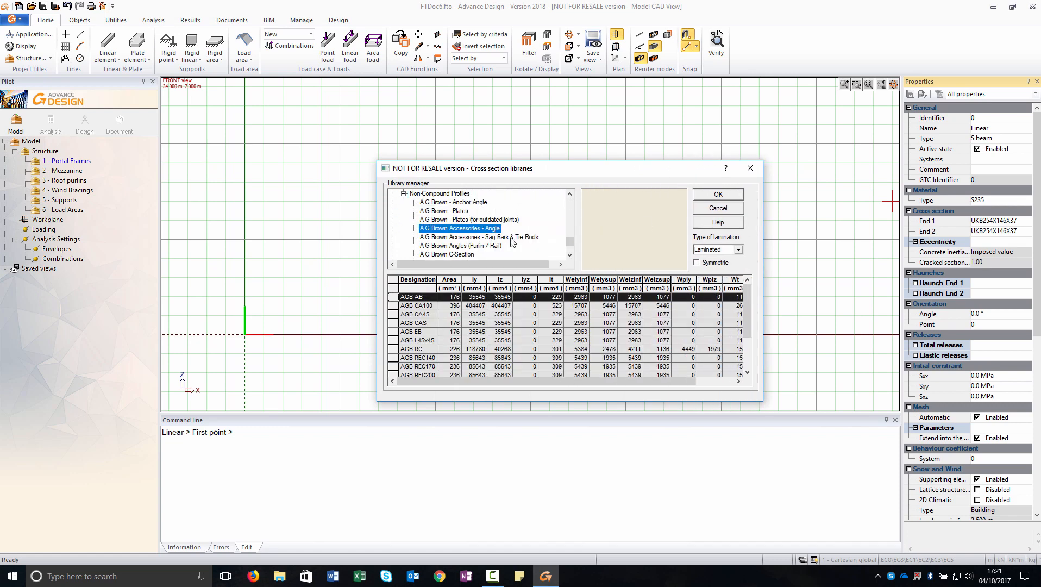
{"action": "scroll", "coordinate": [511, 242], "scroll_direction": "down", "scroll_amount": 10}
{"action": "left_click", "coordinate": [465, 238]}
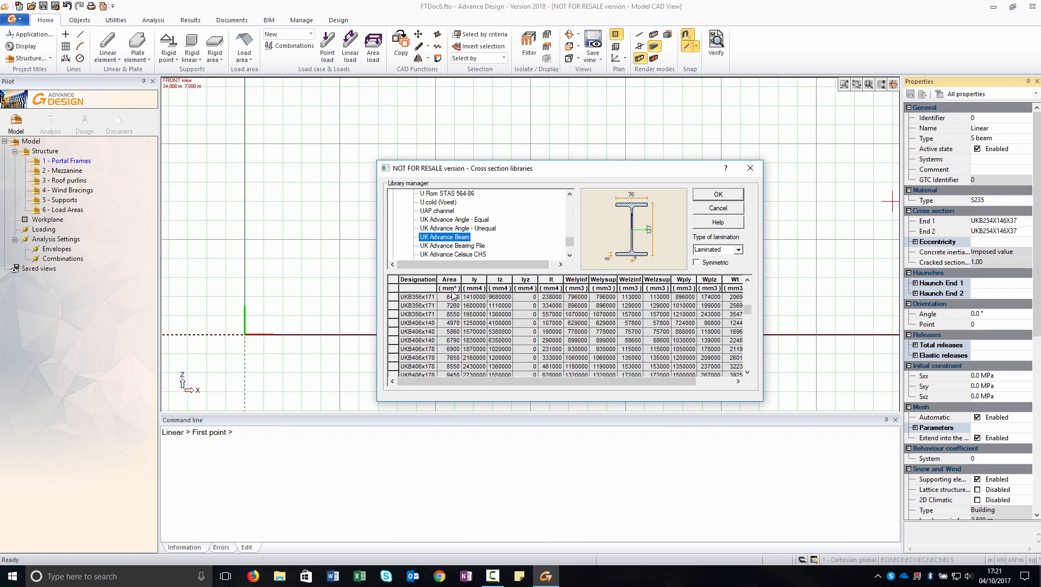
{"action": "left_click", "coordinate": [400, 366]}
{"action": "left_click", "coordinate": [708, 197]}
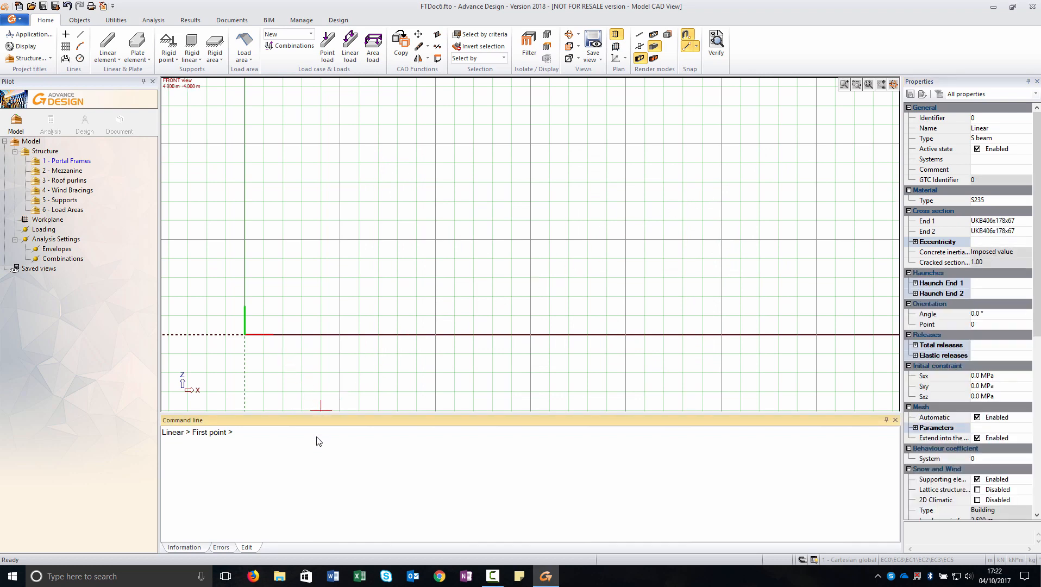
Draw a 7 m high vertical column starting at the origin and end the linear element command
{"action": "left_click", "coordinate": [273, 334]}
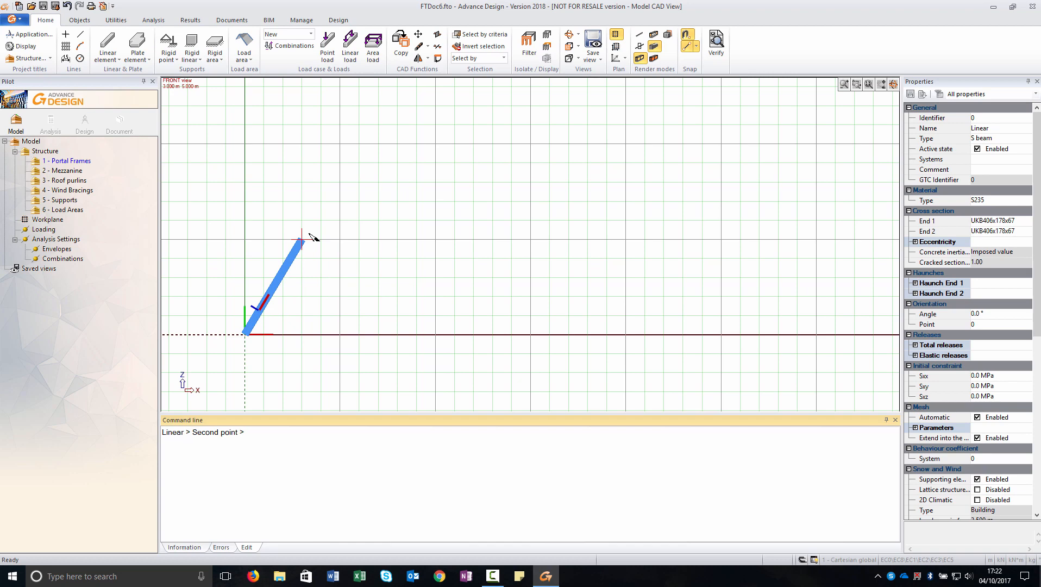
{"action": "type", "text": "0 7"}
{"action": "key", "text": "Return"}
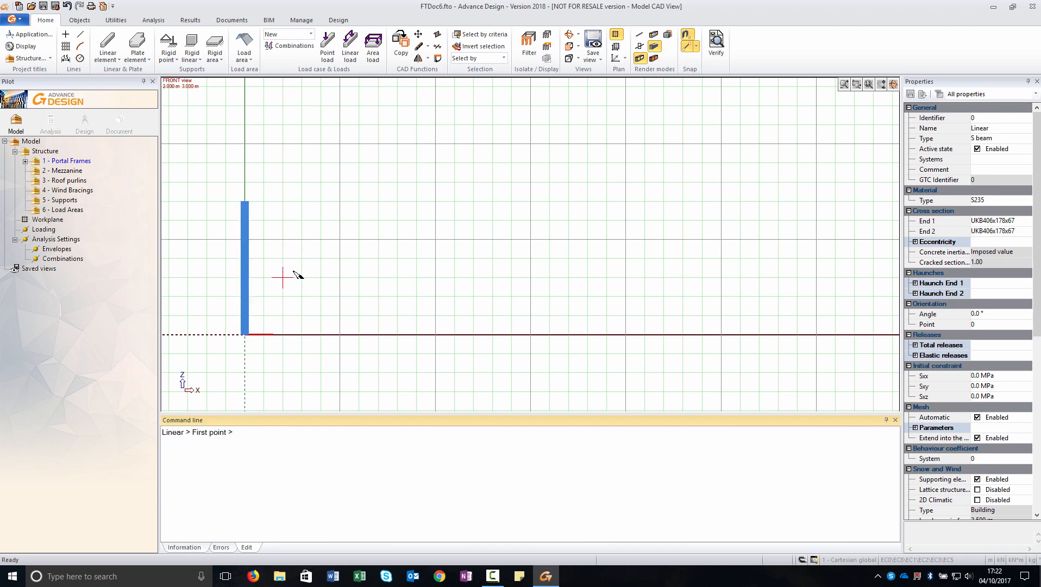
{"action": "key", "text": "Escape"}
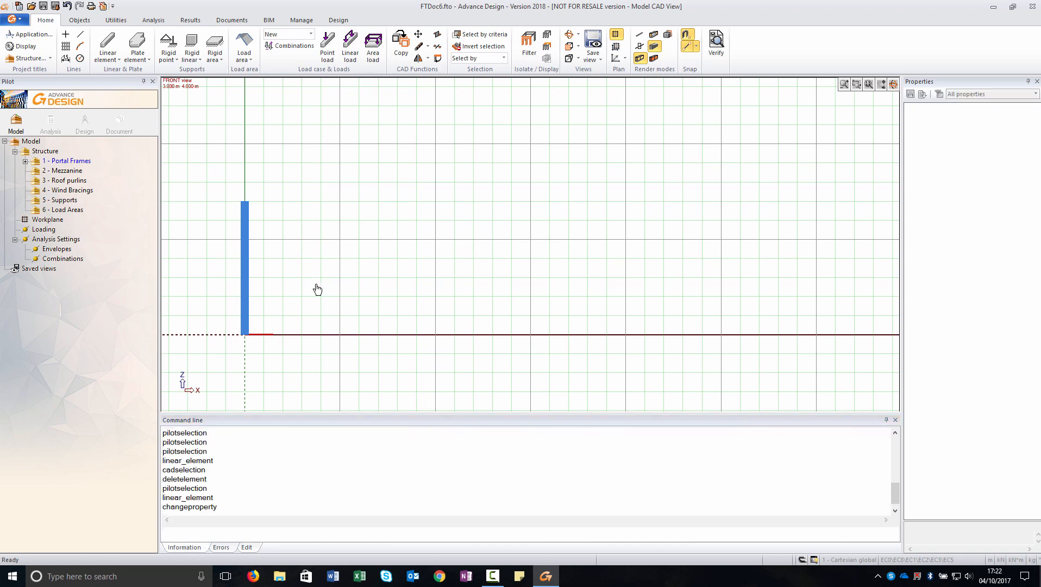
Copy the column once by translation with the vector 18, 0, 0
{"action": "left_click", "coordinate": [245, 260]}
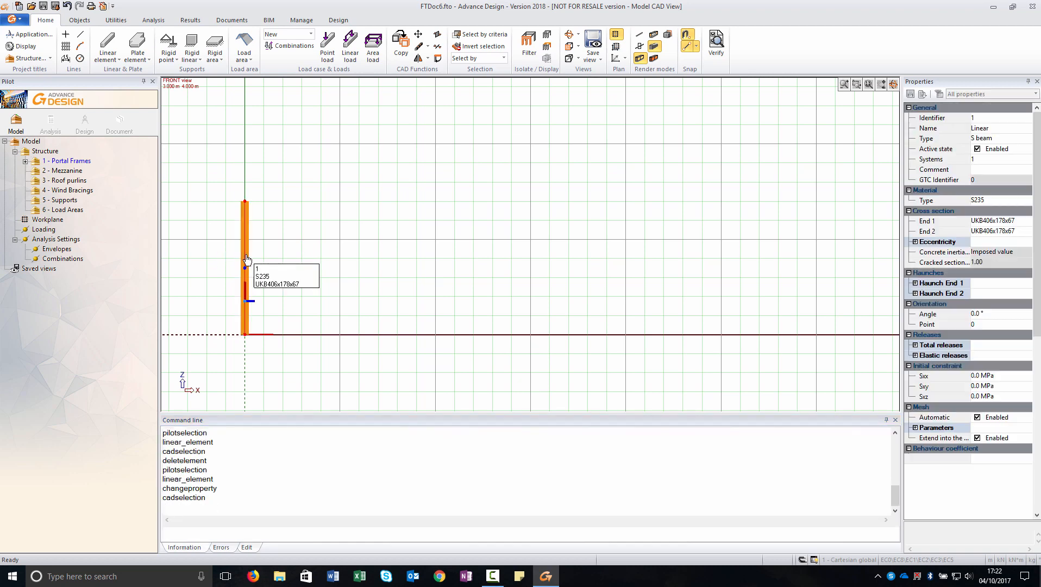
{"action": "left_click", "coordinate": [398, 47]}
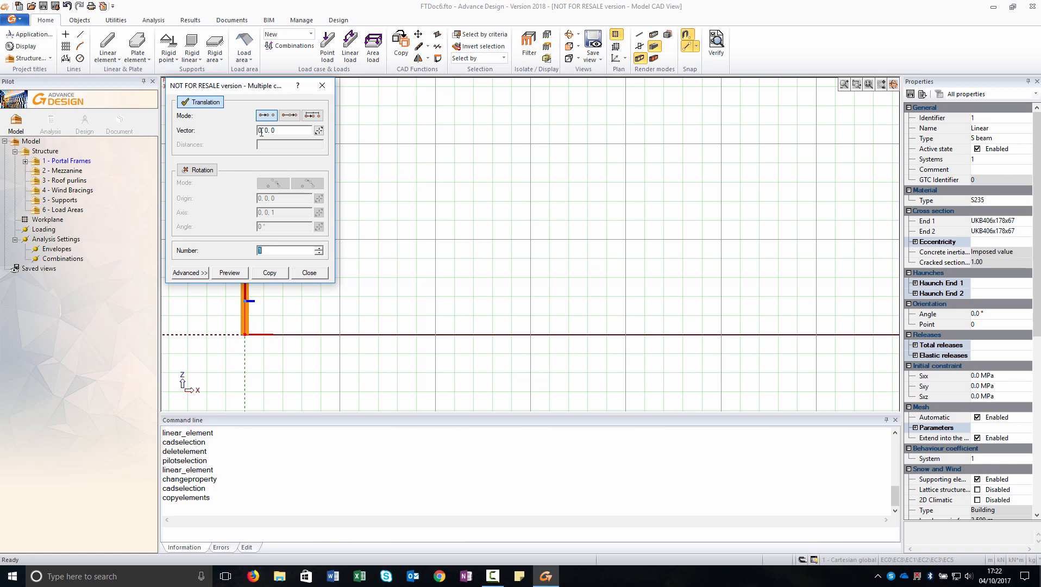
{"action": "left_click_drag", "start_coordinate": [262, 133], "coordinate": [258, 131]}
{"action": "type", "text": "18"}
{"action": "left_click_drag", "start_coordinate": [260, 91], "coordinate": [389, 94]}
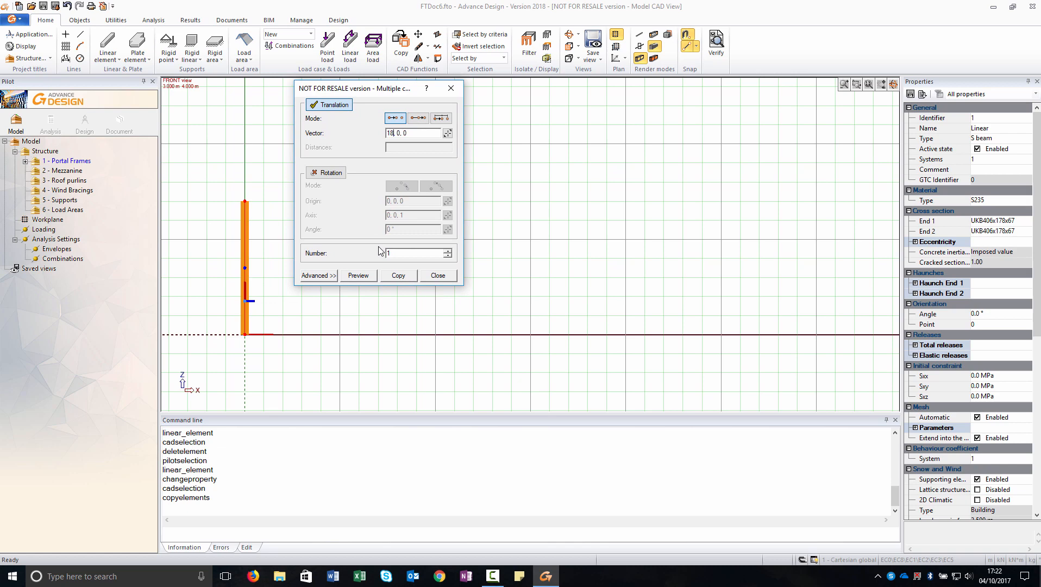
{"action": "left_click", "coordinate": [359, 276]}
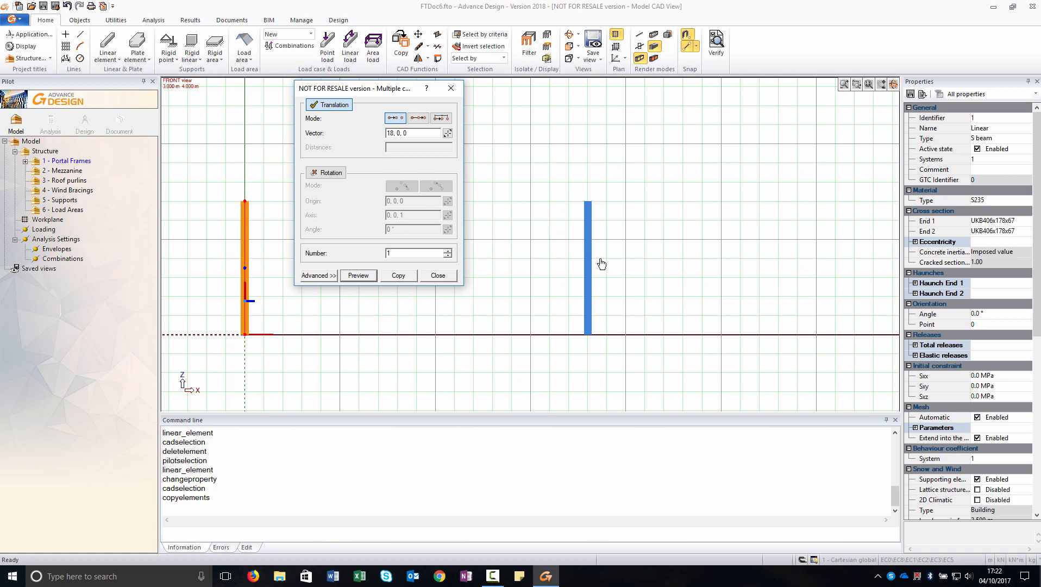
{"action": "left_click", "coordinate": [403, 278]}
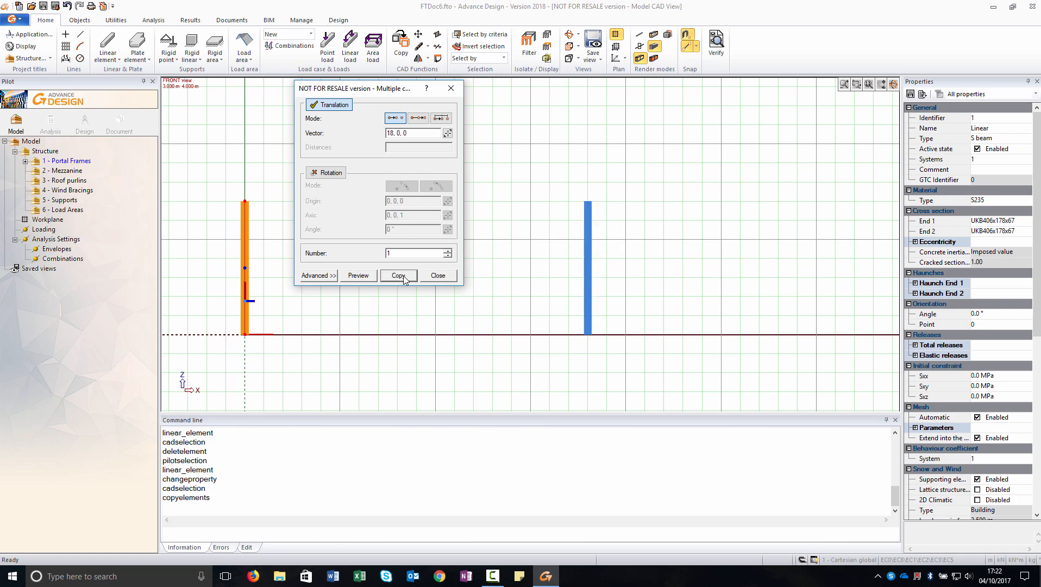
{"action": "left_click", "coordinate": [440, 276]}
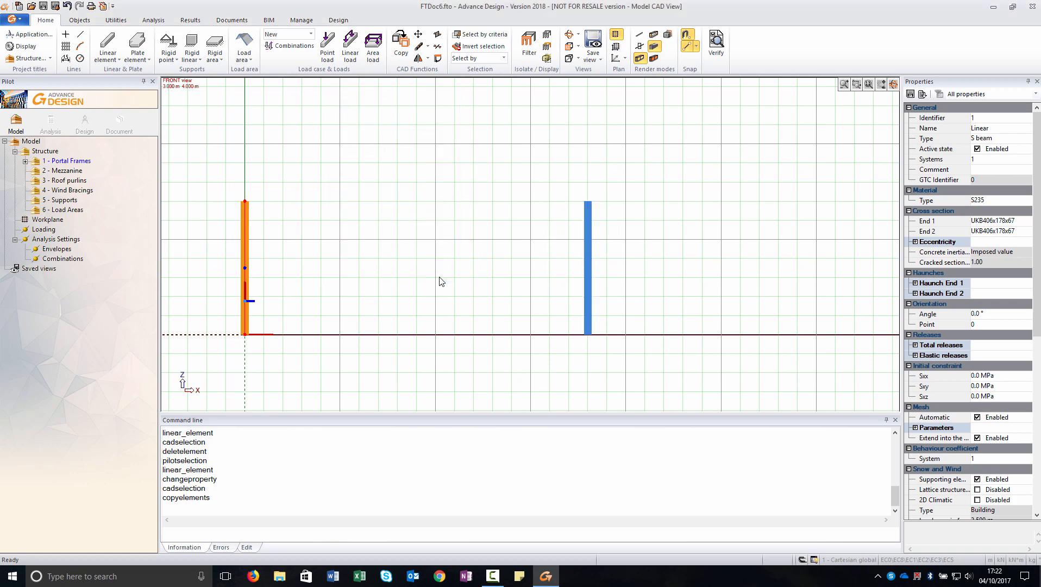
{"action": "key", "text": "Escape"}
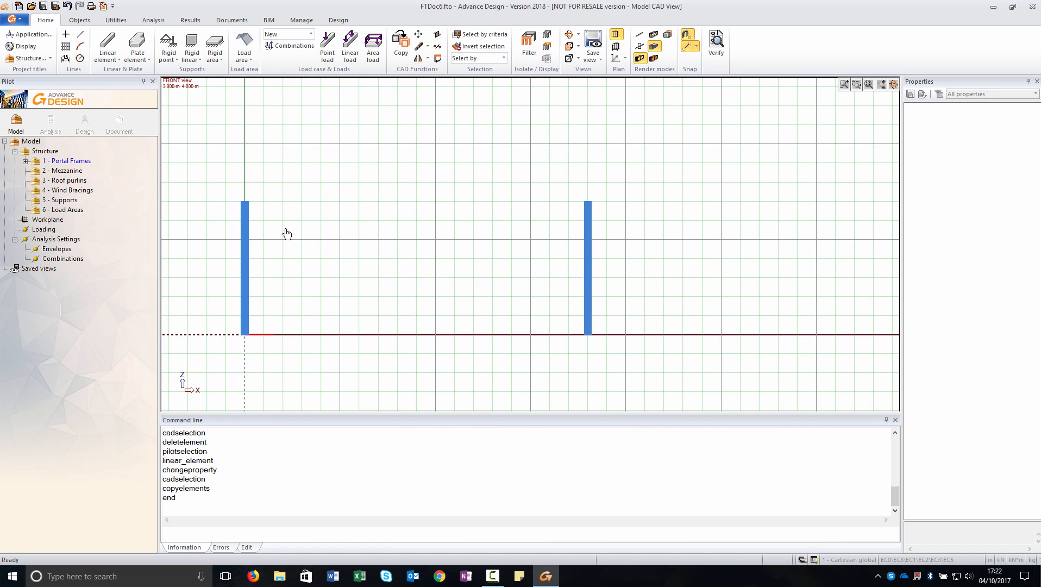
Start another linear element in the Portal Frames system with the UKB254X146X37 section
{"action": "left_click", "coordinate": [26, 161]}
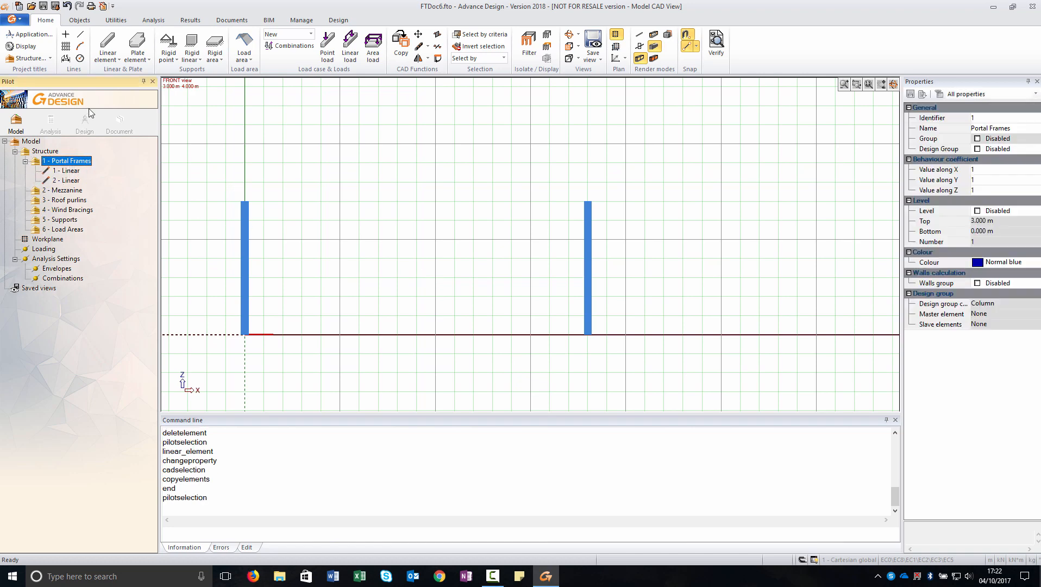
{"action": "left_click", "coordinate": [110, 48]}
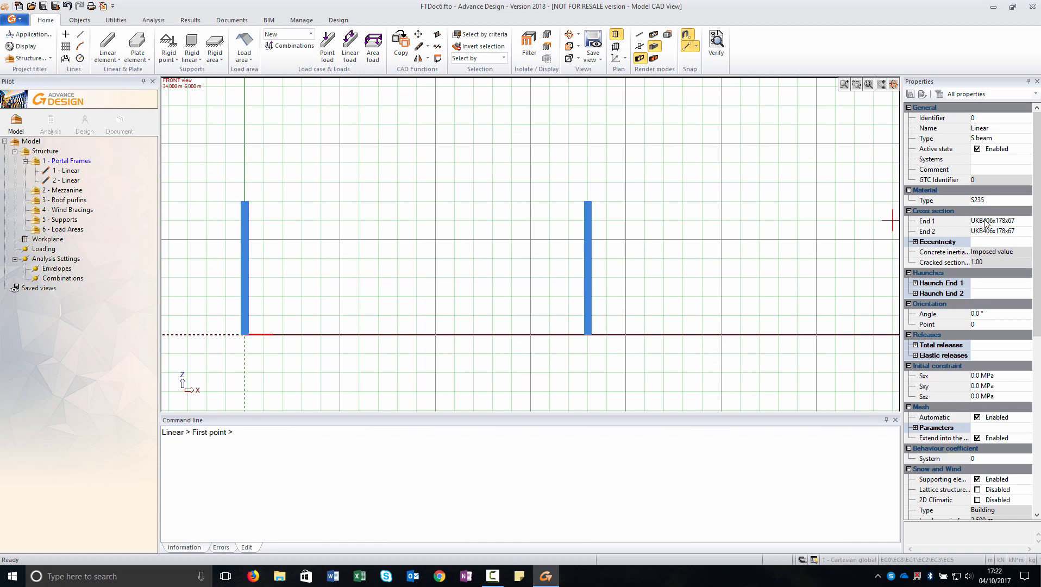
{"action": "left_click", "coordinate": [1012, 221]}
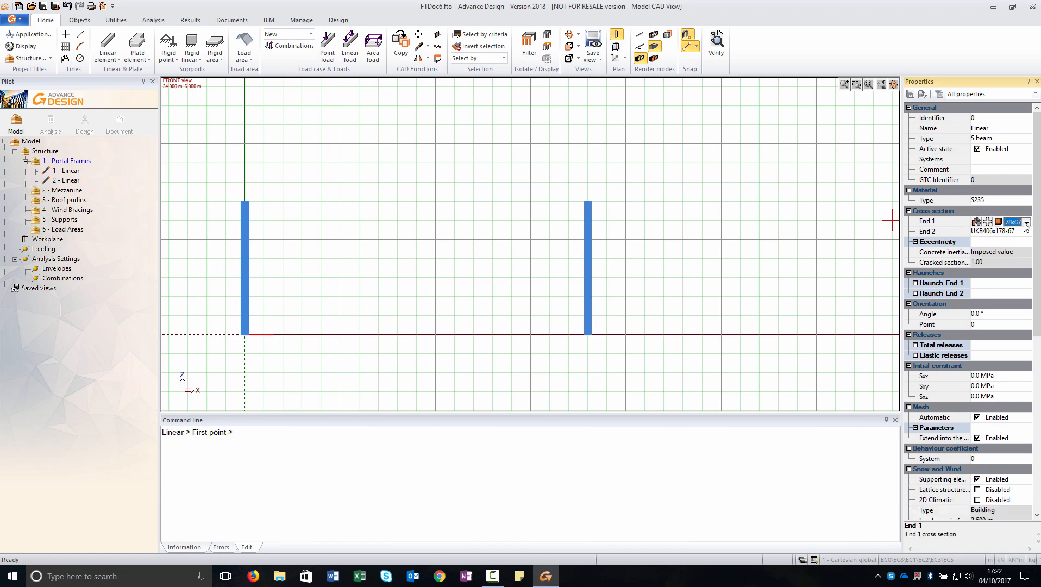
{"action": "left_click", "coordinate": [1025, 223]}
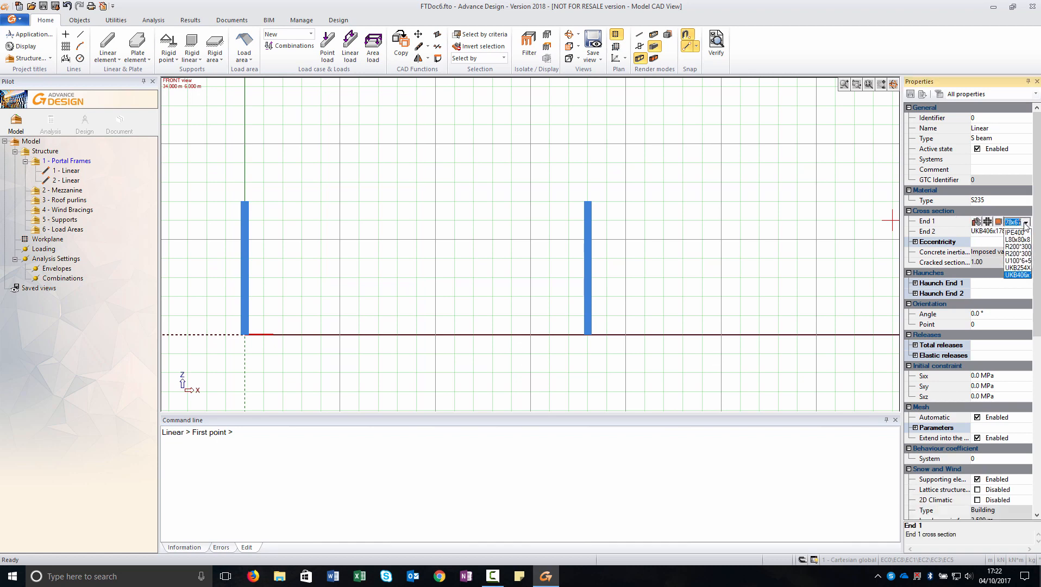
{"action": "left_click", "coordinate": [1018, 268]}
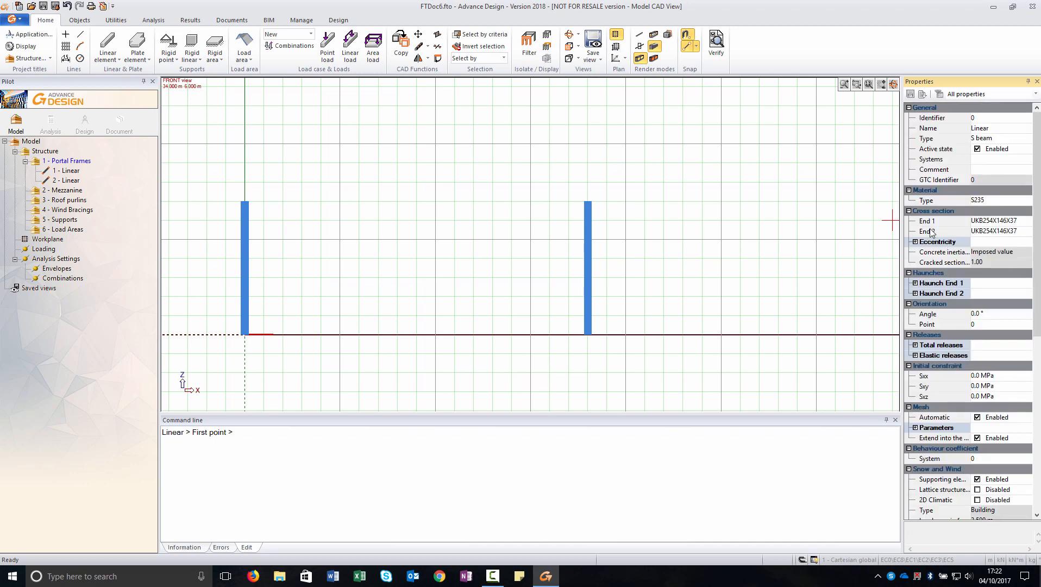
Draw two sloping rafters from the left column's top to an apex at 9 m, 8 m high, and down to the right column's top
{"action": "left_click", "coordinate": [245, 201]}
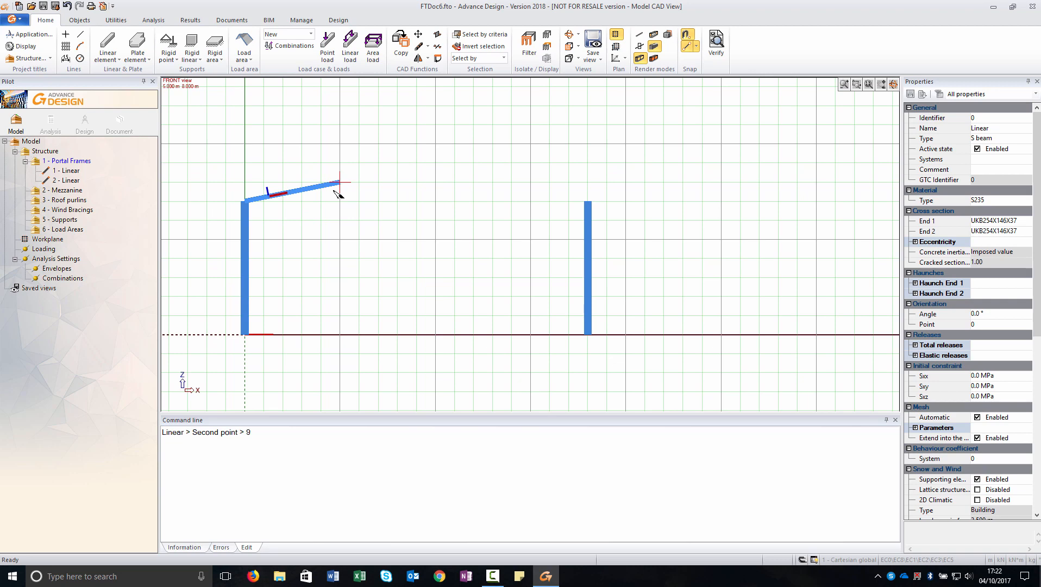
{"action": "key", "text": "Return"}
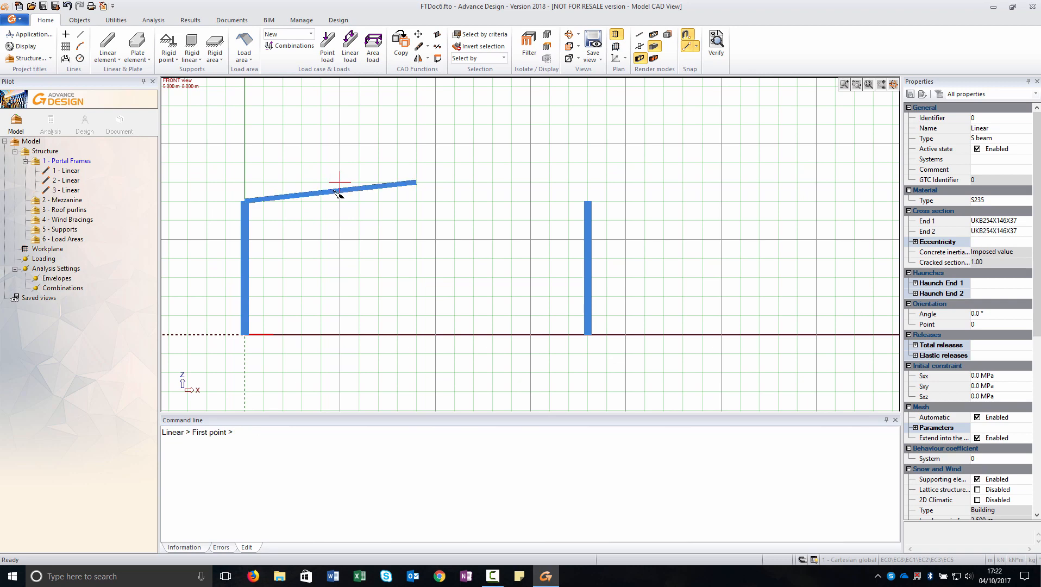
{"action": "left_click", "coordinate": [416, 182]}
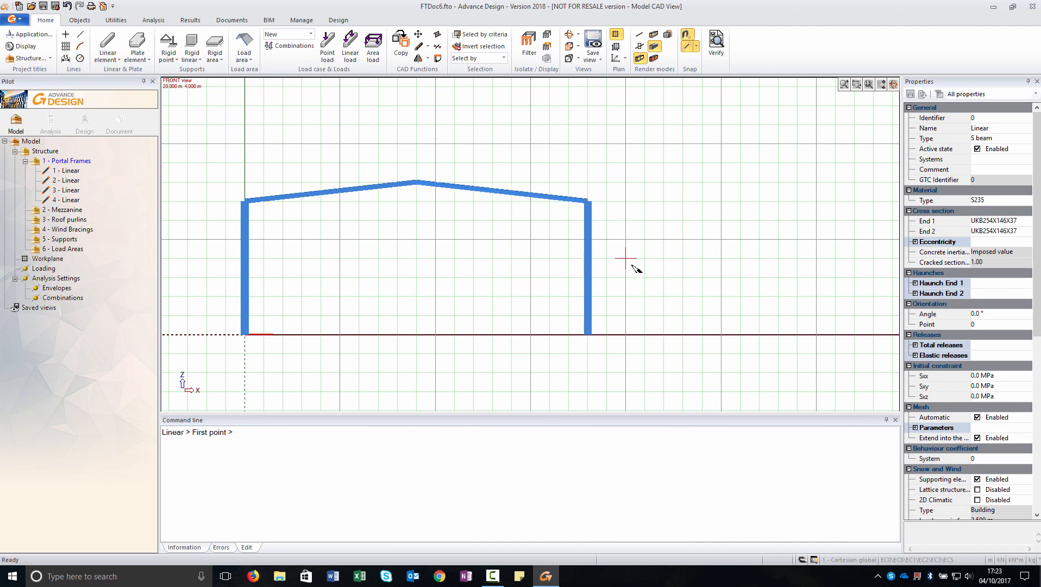
{"action": "key", "text": "Escape"}
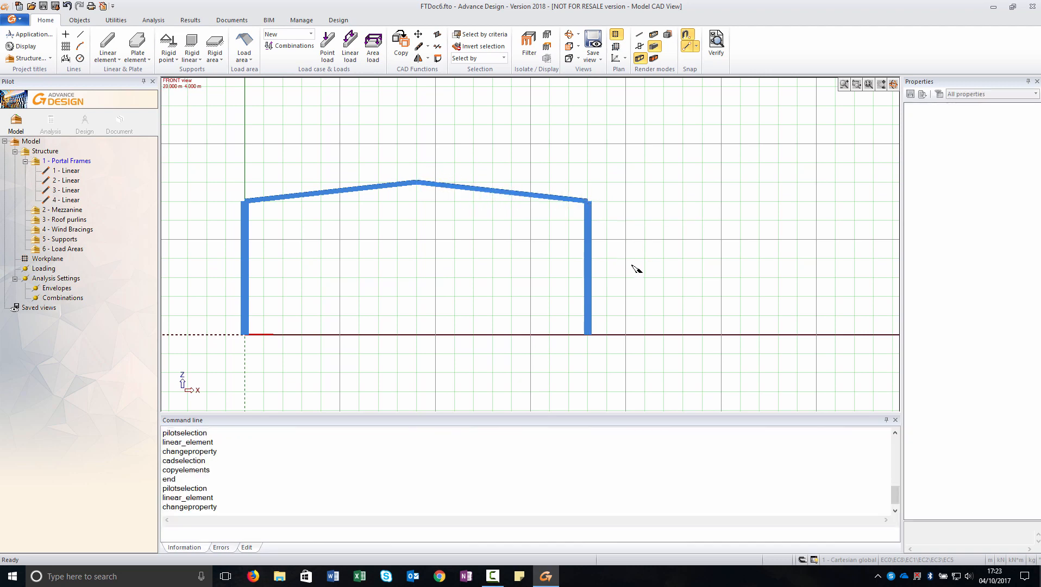
Start a linear element in the Mezzanine system and assign it the UKC203x203x46 section from the UK Advance Column library
{"action": "left_click", "coordinate": [25, 161]}
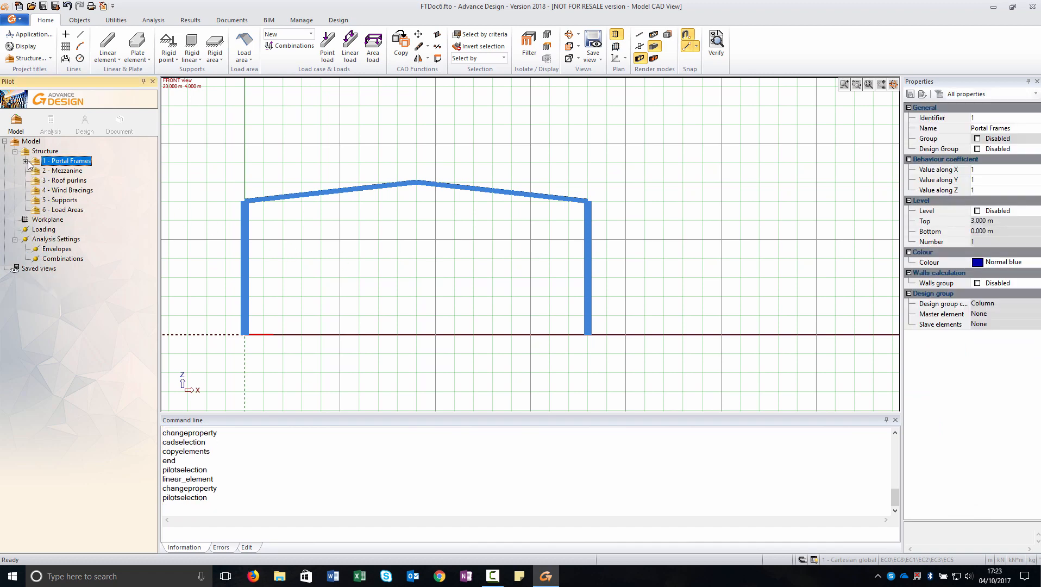
{"action": "left_click", "coordinate": [62, 171]}
{"action": "left_click", "coordinate": [108, 47]}
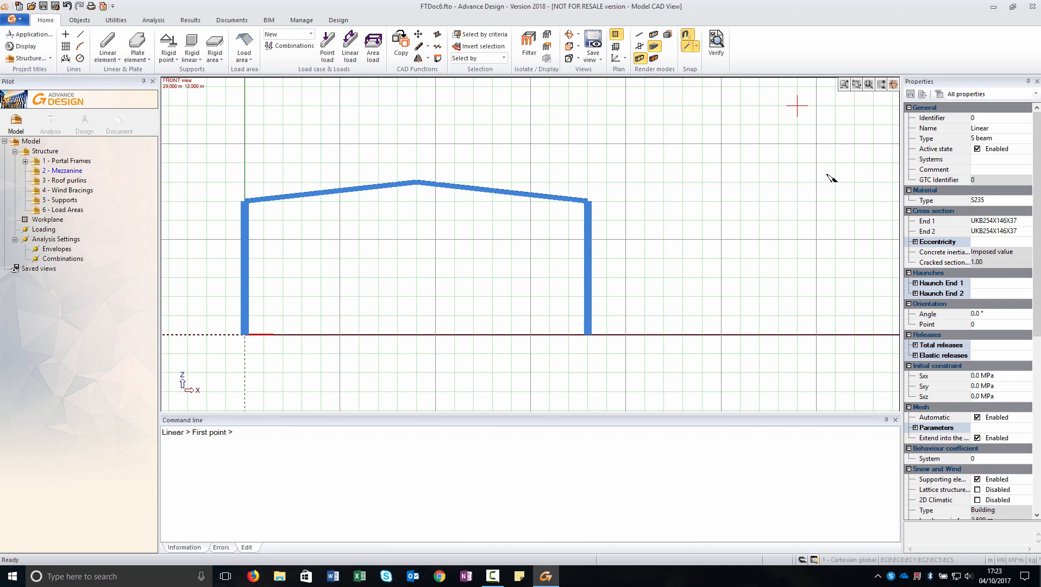
{"action": "double_click", "coordinate": [977, 222]}
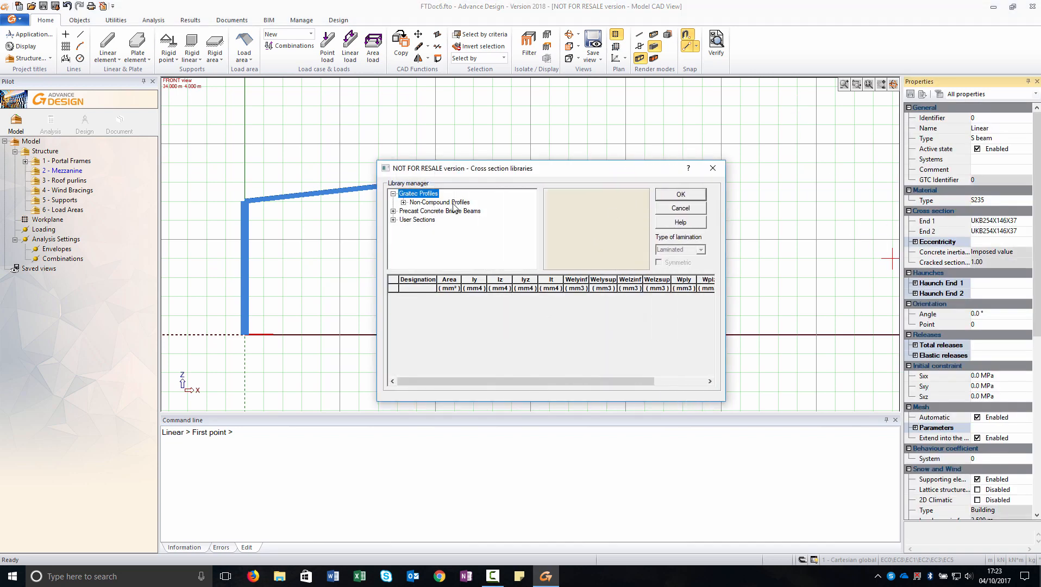
{"action": "double_click", "coordinate": [412, 202]}
{"action": "left_click", "coordinate": [464, 246]}
{"action": "scroll", "coordinate": [468, 249], "scroll_direction": "down", "scroll_amount": 10}
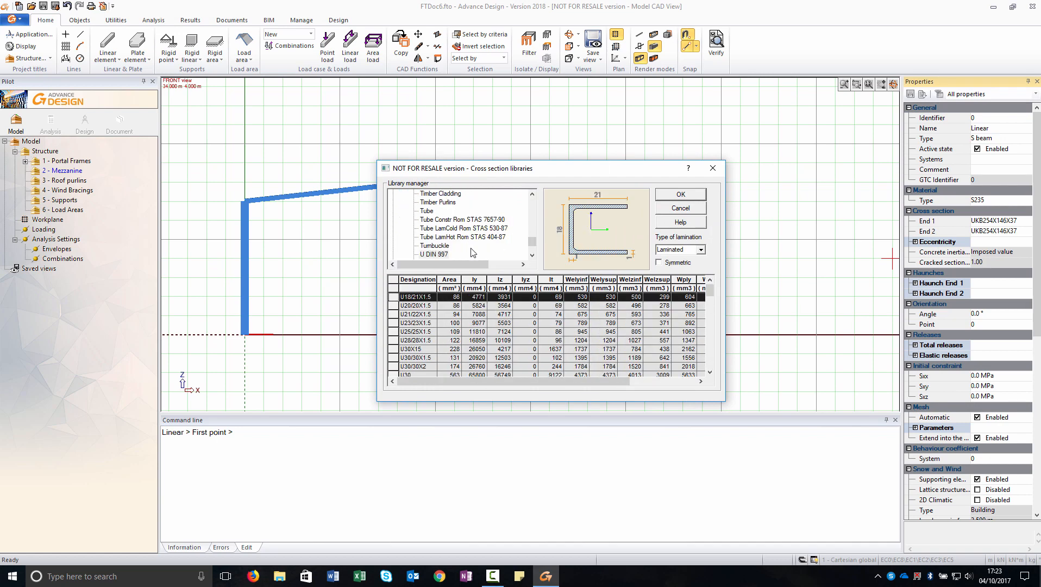
{"action": "scroll", "coordinate": [474, 251], "scroll_direction": "down", "scroll_amount": 1}
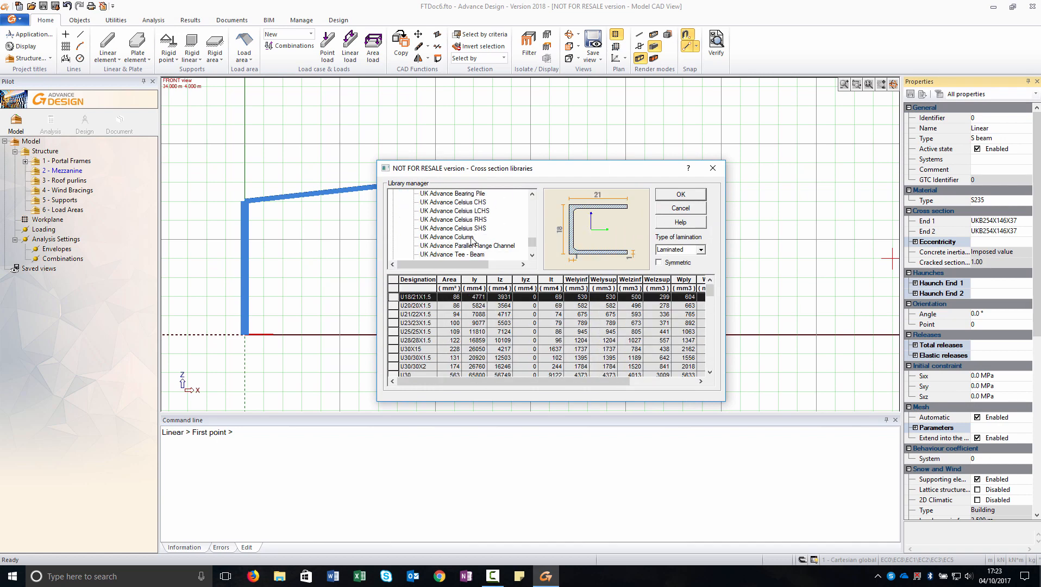
{"action": "left_click", "coordinate": [473, 238]}
{"action": "double_click", "coordinate": [437, 280]}
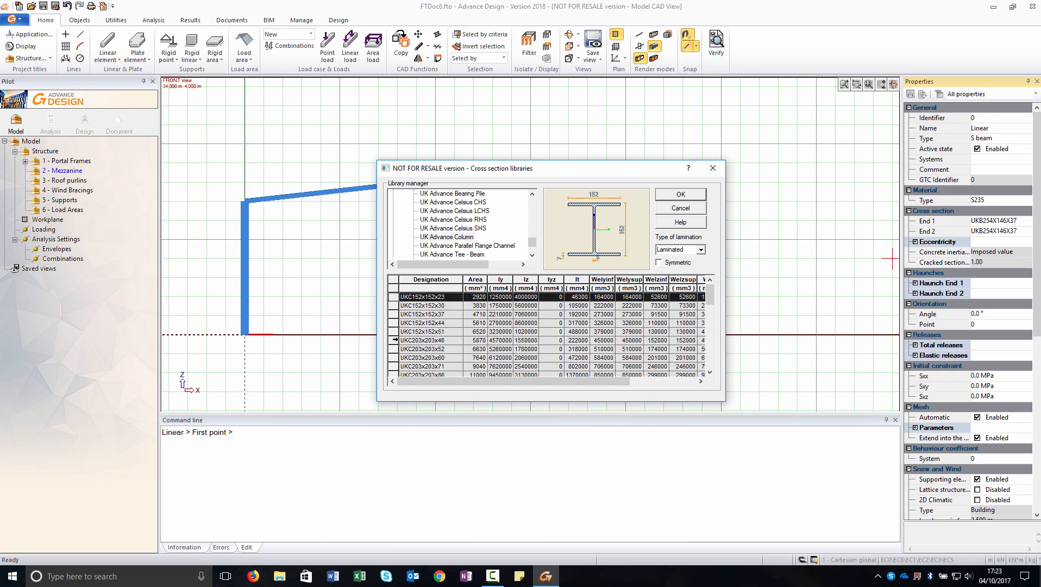
{"action": "left_click", "coordinate": [395, 340]}
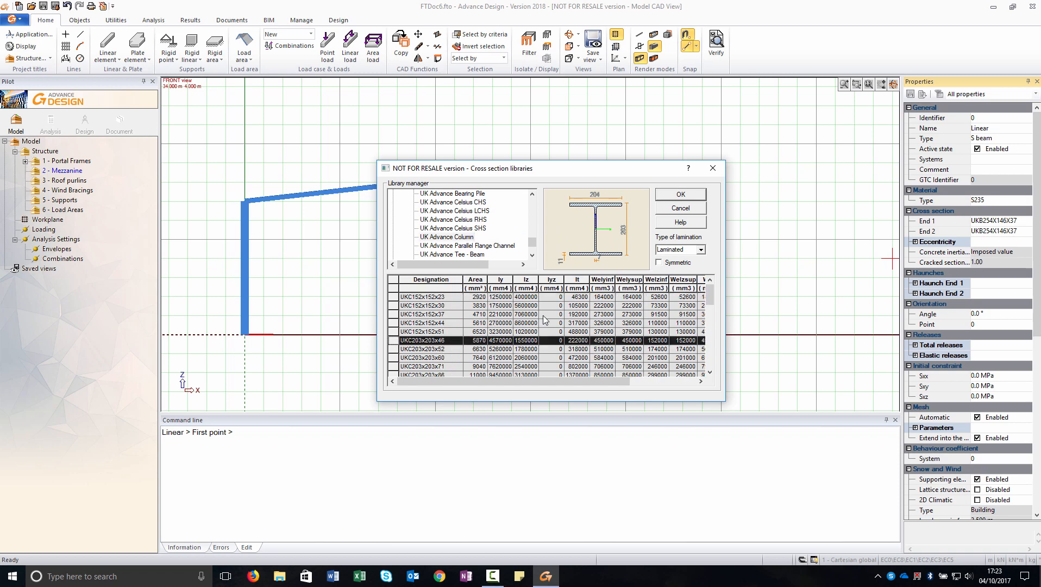
{"action": "left_click", "coordinate": [697, 197]}
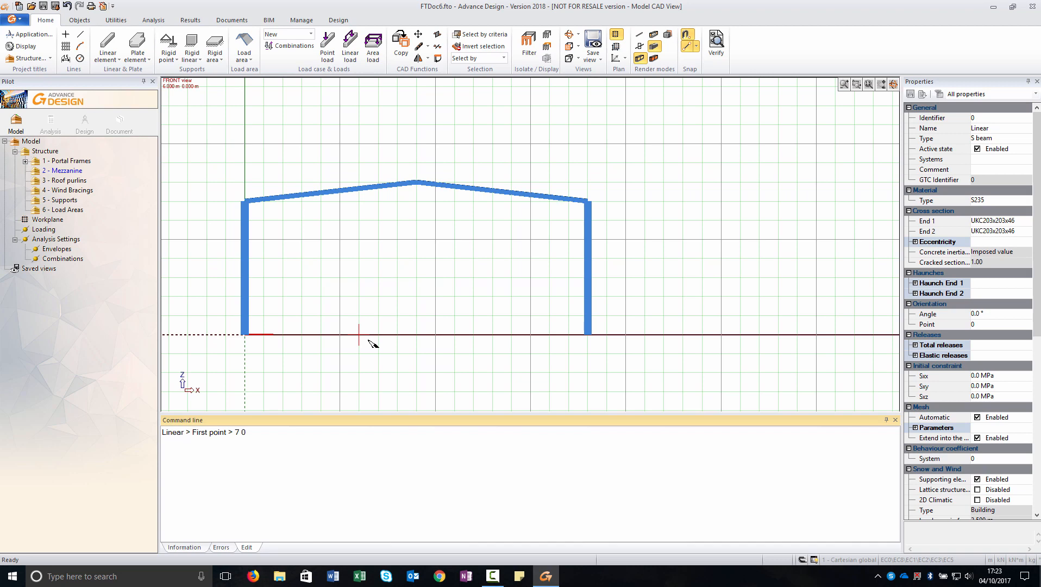
Draw the vertical mezzanine column from point 7 0 to point 7 3.5 and end the linear element command
{"action": "key", "text": "Return"}
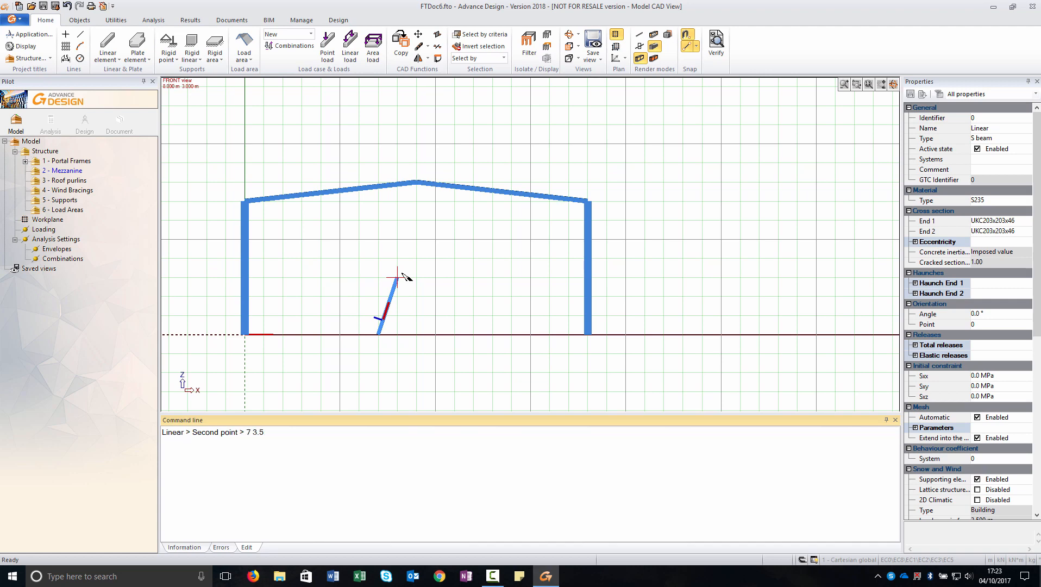
{"action": "key", "text": "Return"}
{"action": "right_click", "coordinate": [402, 274]}
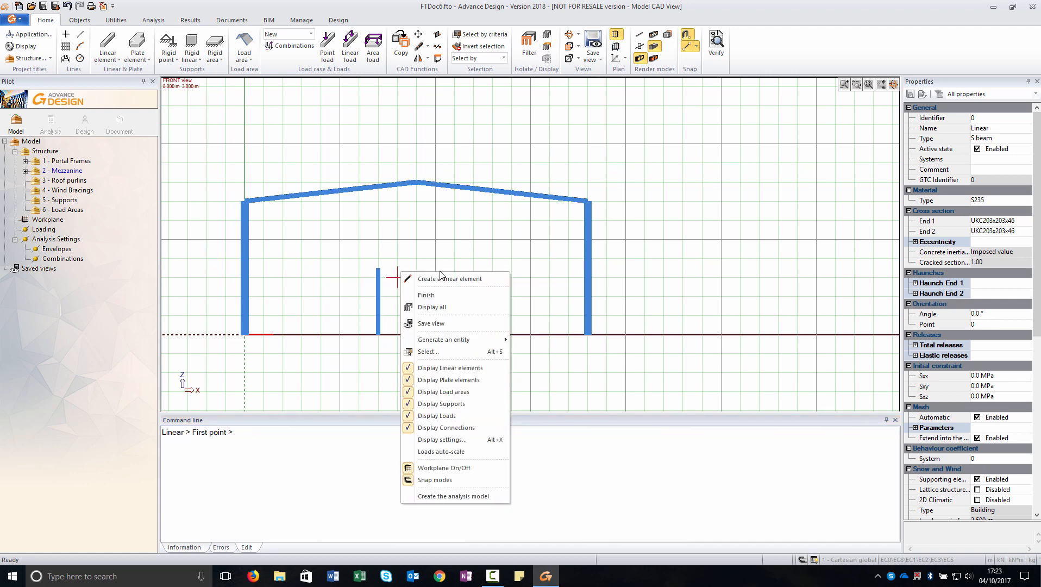
{"action": "key", "text": "Escape"}
Check which object snap modes are enabled and accept the settings
{"action": "right_click", "coordinate": [446, 259]}
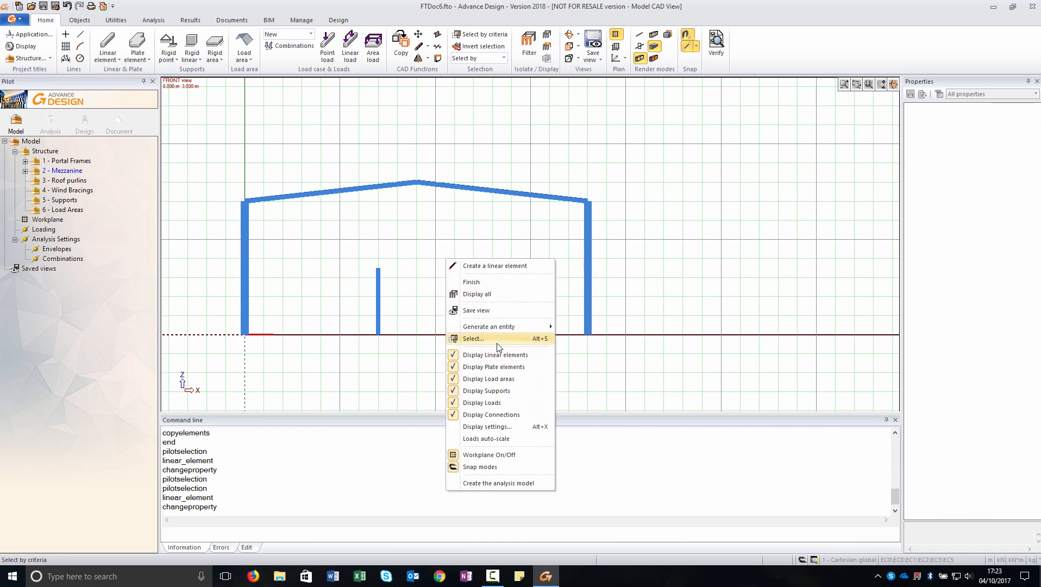
{"action": "left_click", "coordinate": [480, 467]}
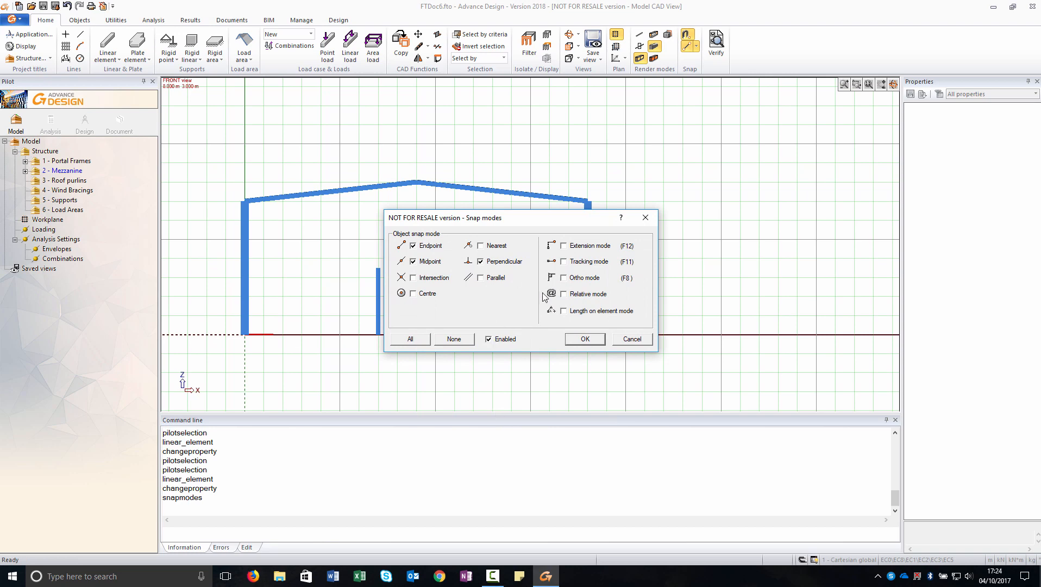
{"action": "left_click", "coordinate": [580, 343]}
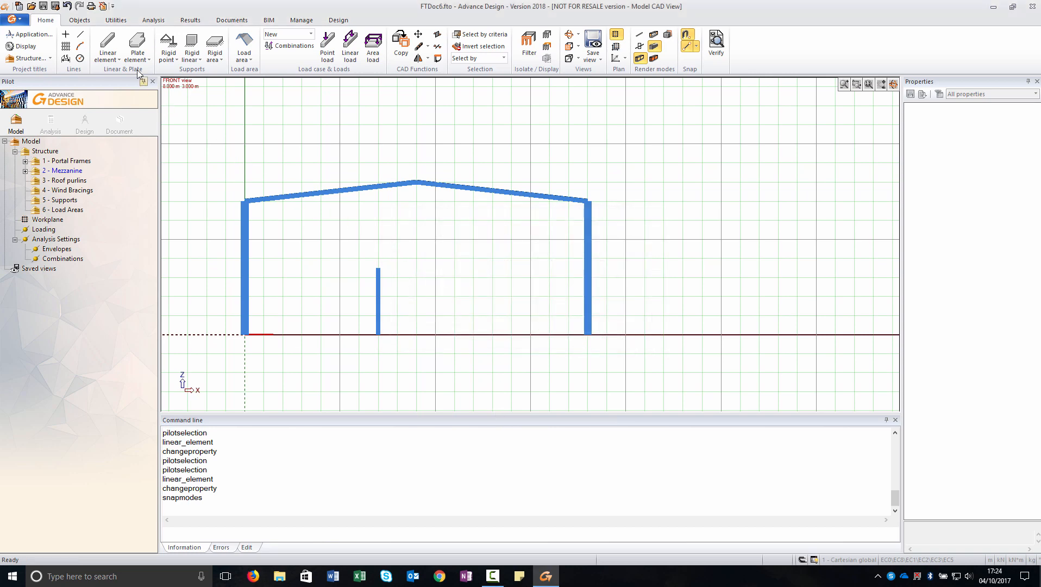
Draw a horizontal mezzanine beam from the top of the short column to the midpoint of the left portal column
{"action": "left_click", "coordinate": [108, 42]}
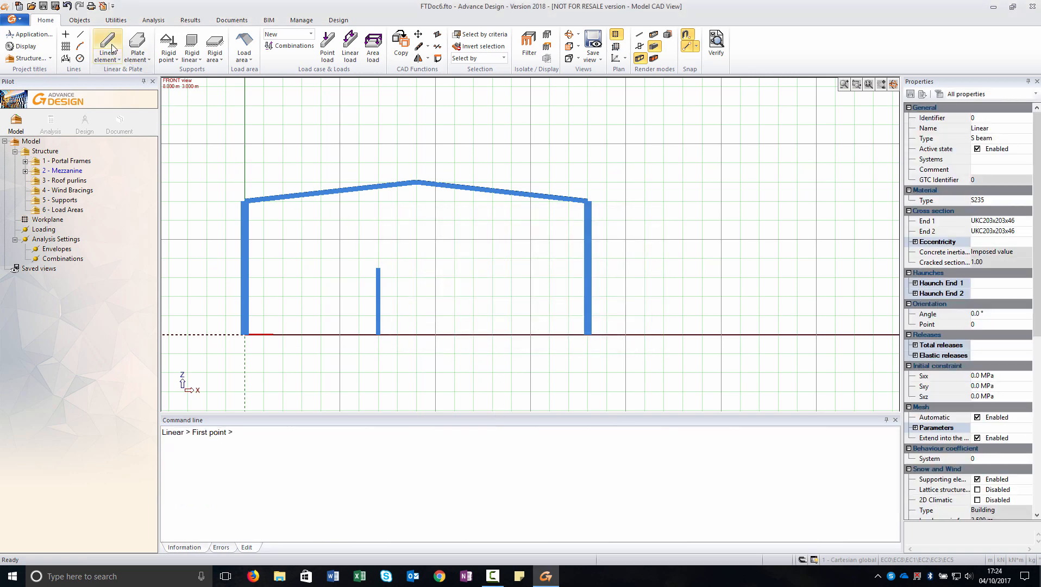
{"action": "left_click", "coordinate": [377, 268]}
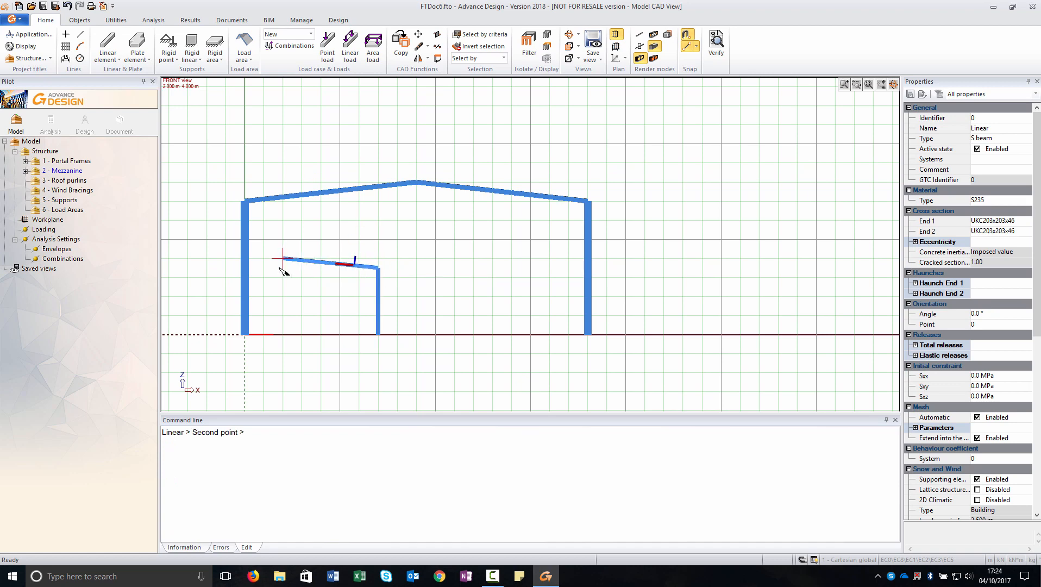
{"action": "left_click", "coordinate": [246, 269]}
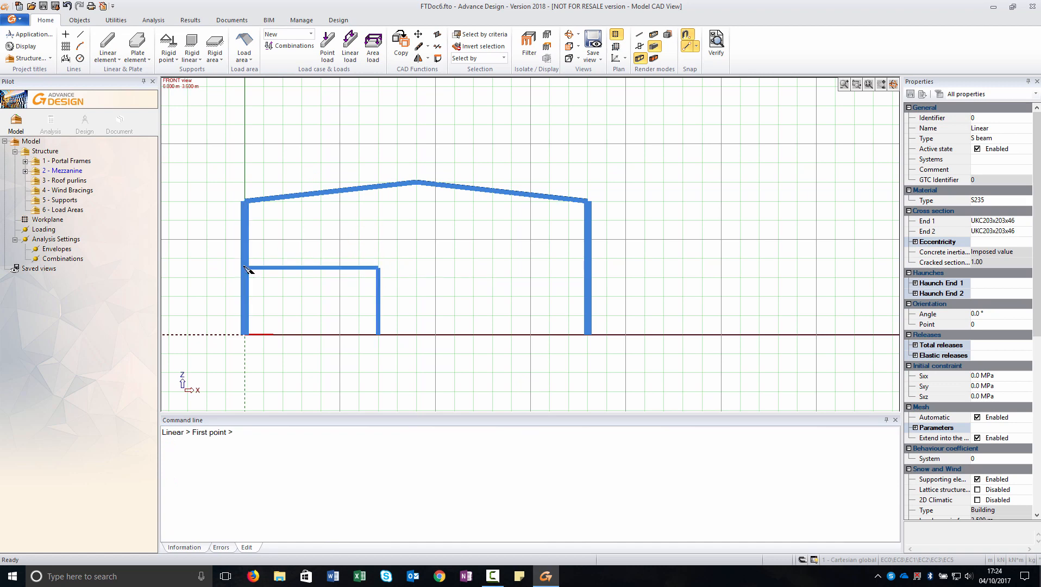
{"action": "key", "text": "Escape"}
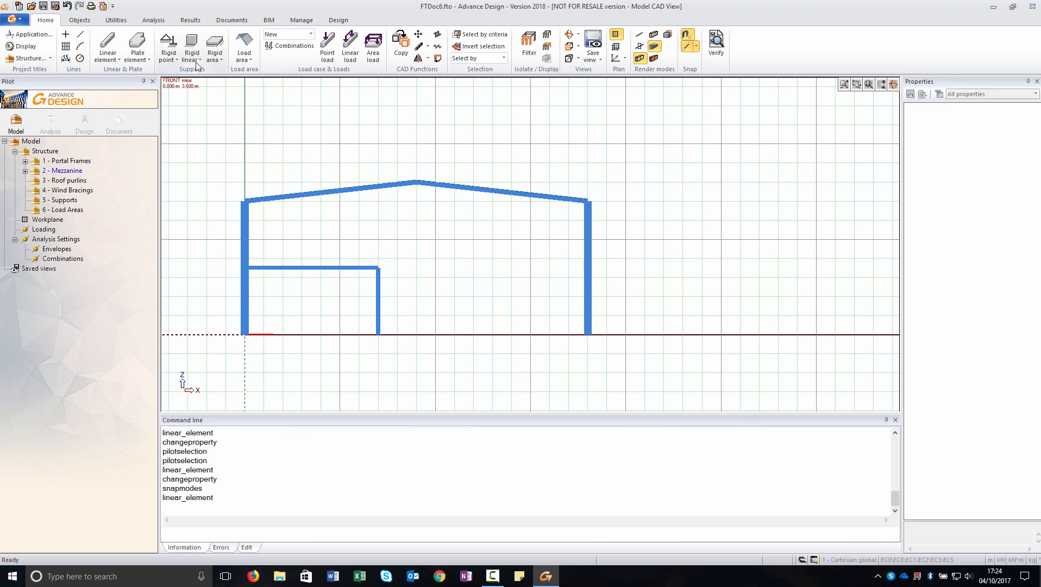
Start a rigid point support in the Supports system and set its restraint type to Pinned
{"action": "left_click", "coordinate": [63, 201]}
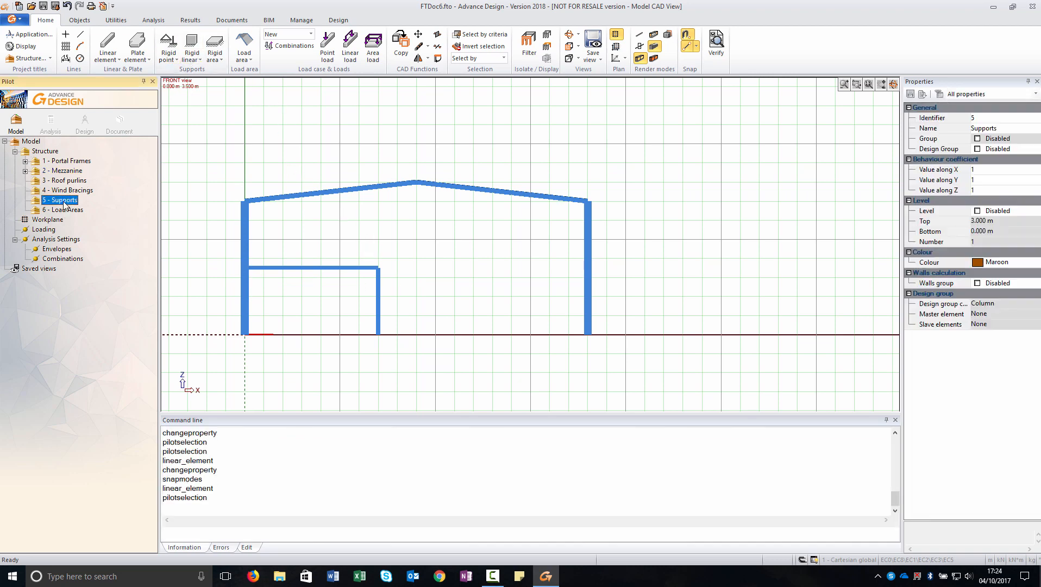
{"action": "left_click", "coordinate": [168, 43]}
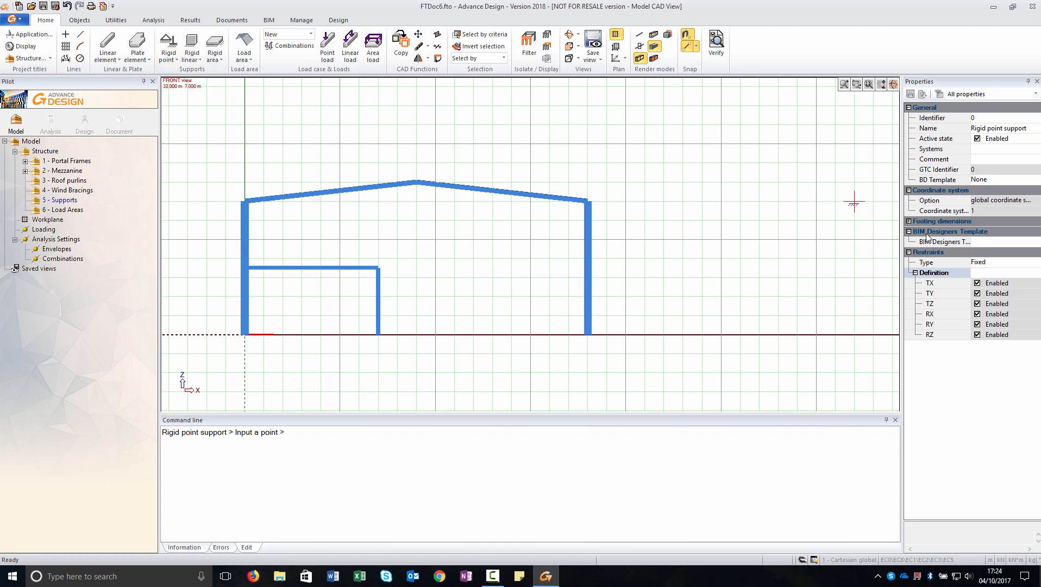
{"action": "left_click", "coordinate": [1033, 266]}
{"action": "left_click", "coordinate": [1036, 263]}
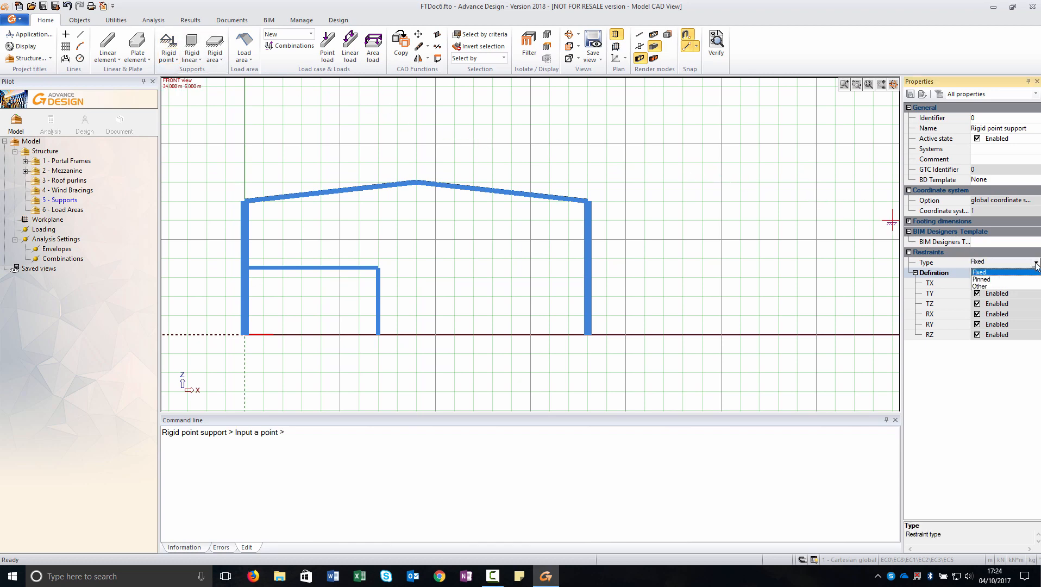
{"action": "left_click", "coordinate": [1000, 283]}
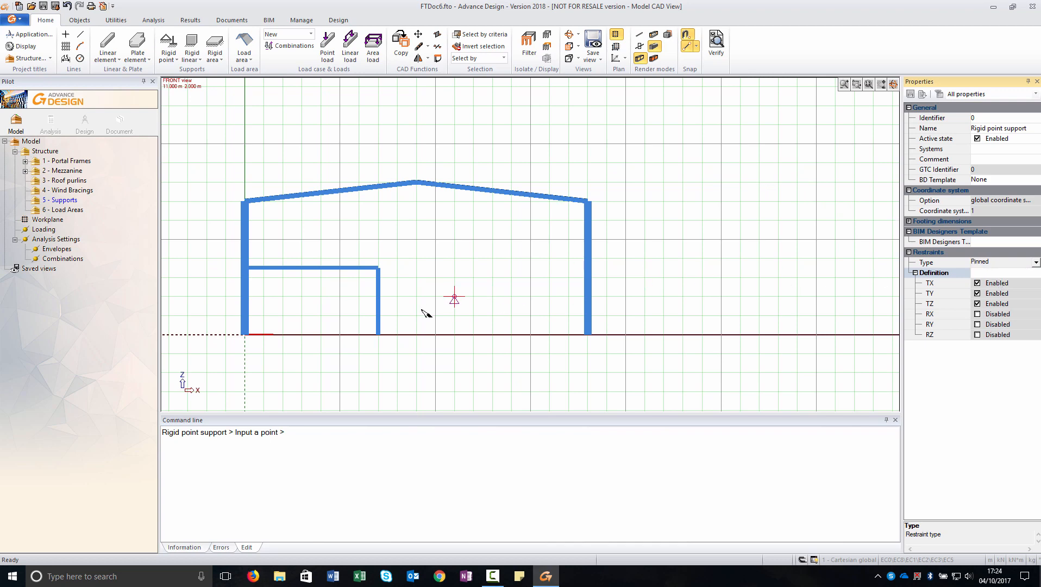
Place the supports at the bases of both portal columns and the mezzanine column, and end the command
{"action": "left_click", "coordinate": [245, 335]}
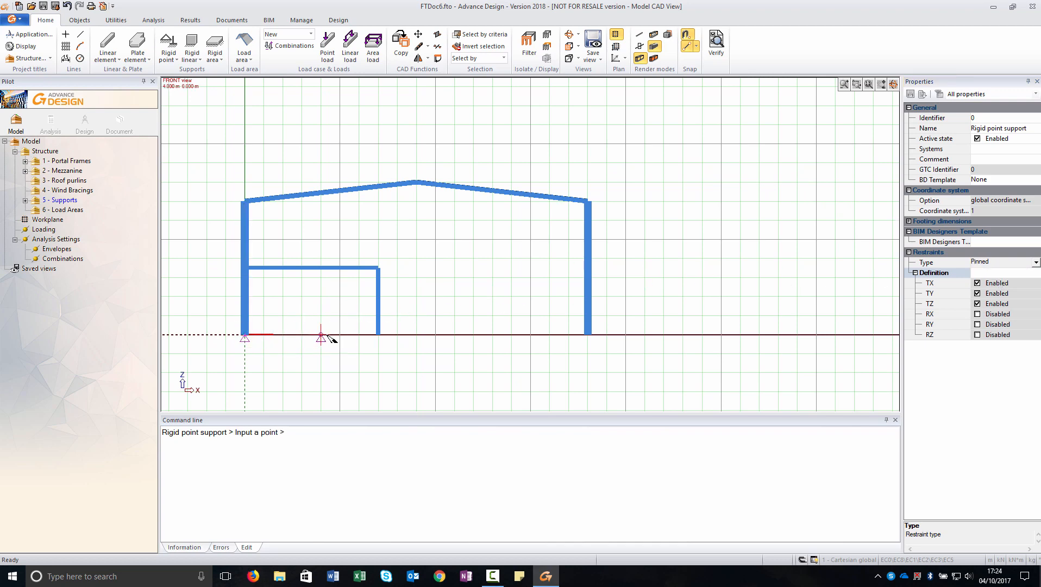
{"action": "left_click", "coordinate": [378, 336]}
{"action": "key", "text": "Escape"}
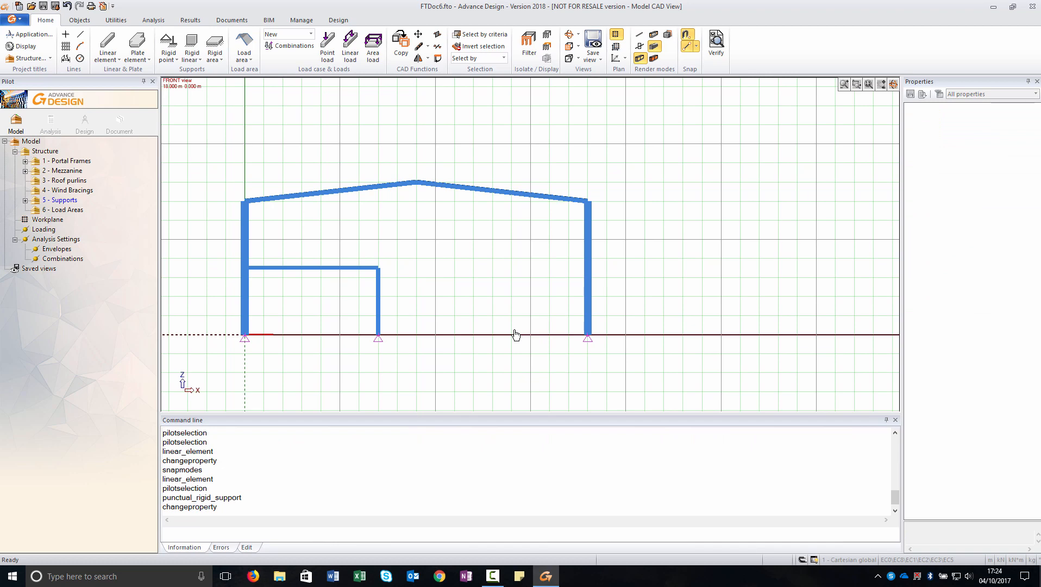
Create several load case families under Loading with one dead load case and one live load case
{"action": "right_click", "coordinate": [42, 230]}
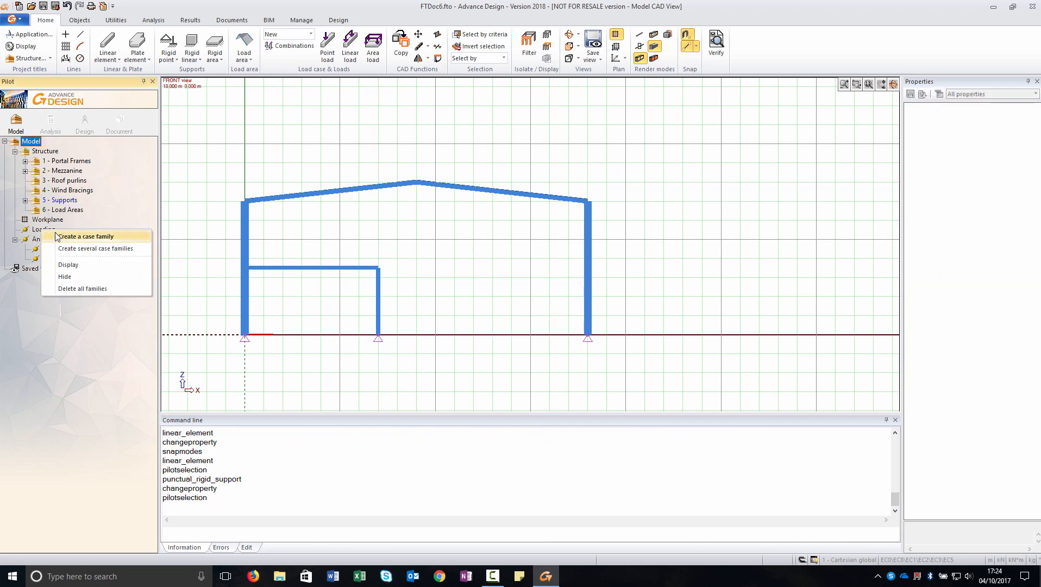
{"action": "left_click", "coordinate": [65, 248]}
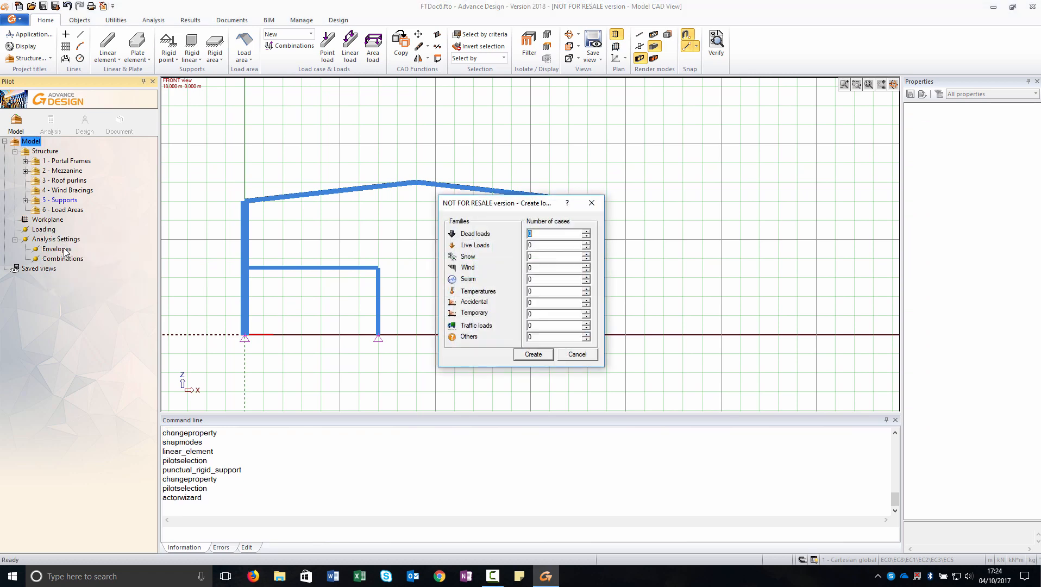
{"action": "left_click", "coordinate": [588, 232]}
{"action": "left_click", "coordinate": [587, 243]}
{"action": "left_click", "coordinate": [534, 355]}
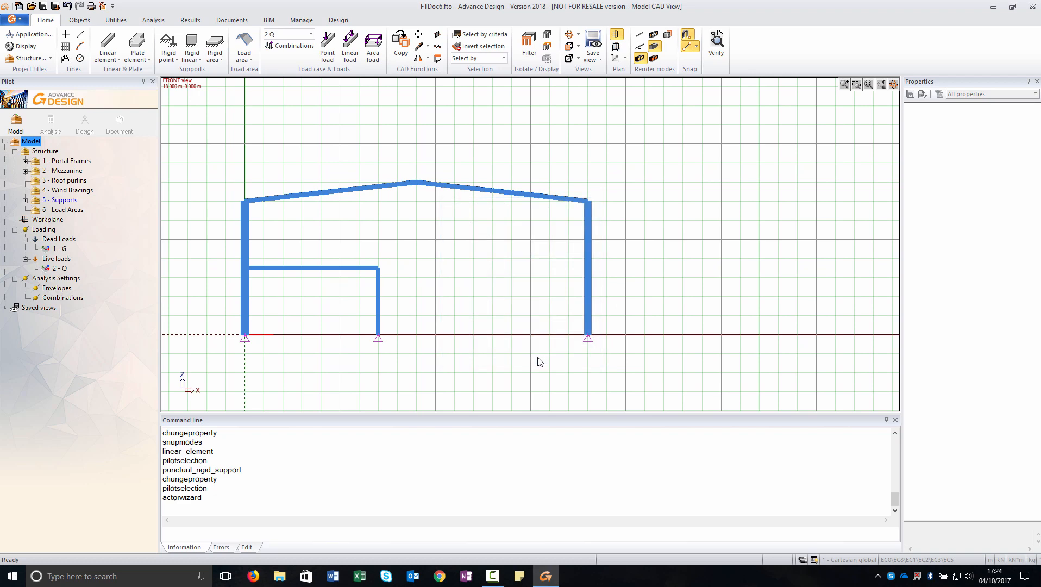
Start a point load in live load case 2 - Q and set its FZ to -5 kN
{"action": "left_click", "coordinate": [60, 249]}
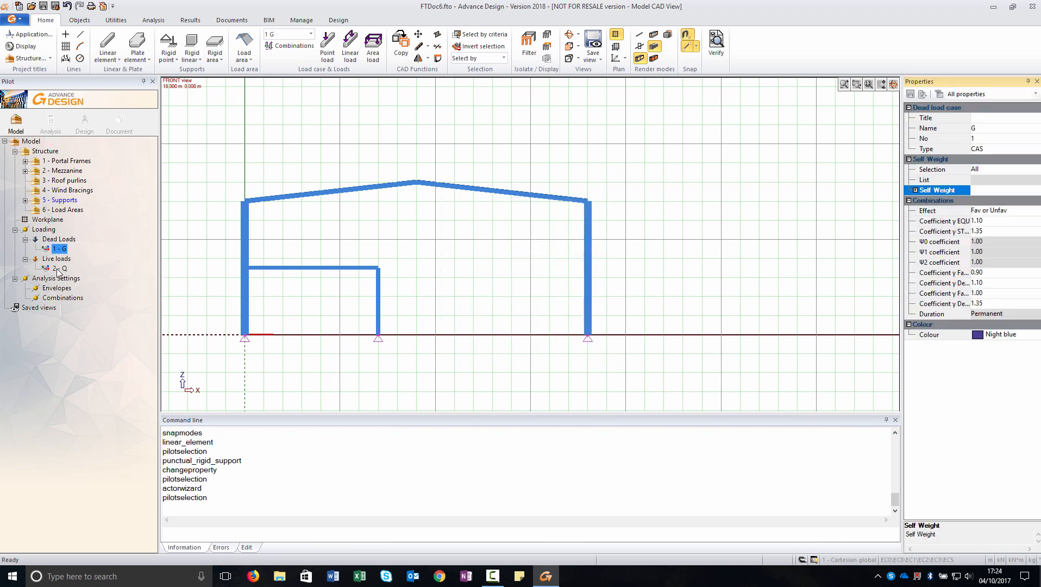
{"action": "left_click", "coordinate": [60, 268]}
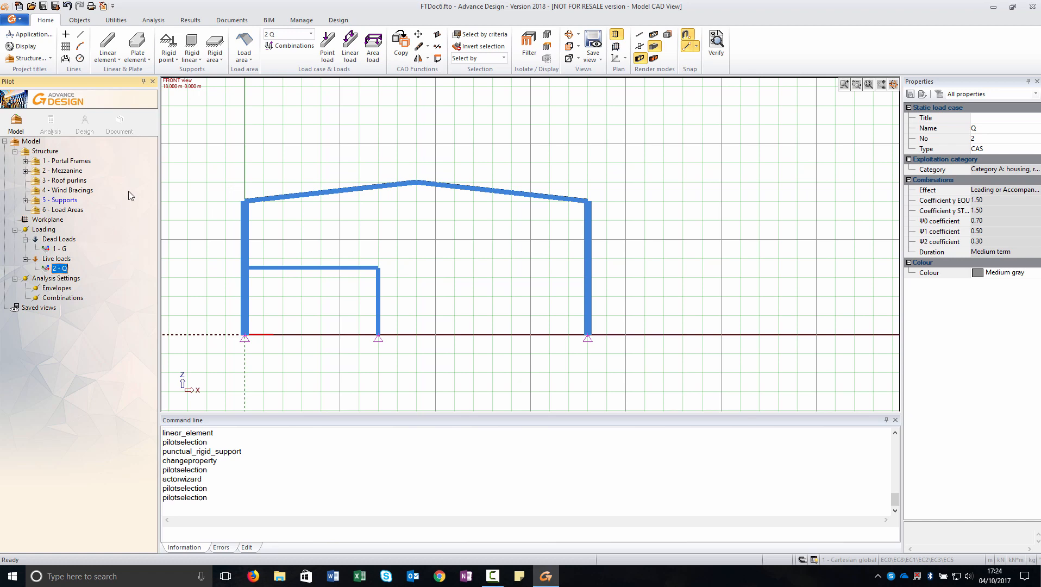
{"action": "left_click", "coordinate": [327, 54]}
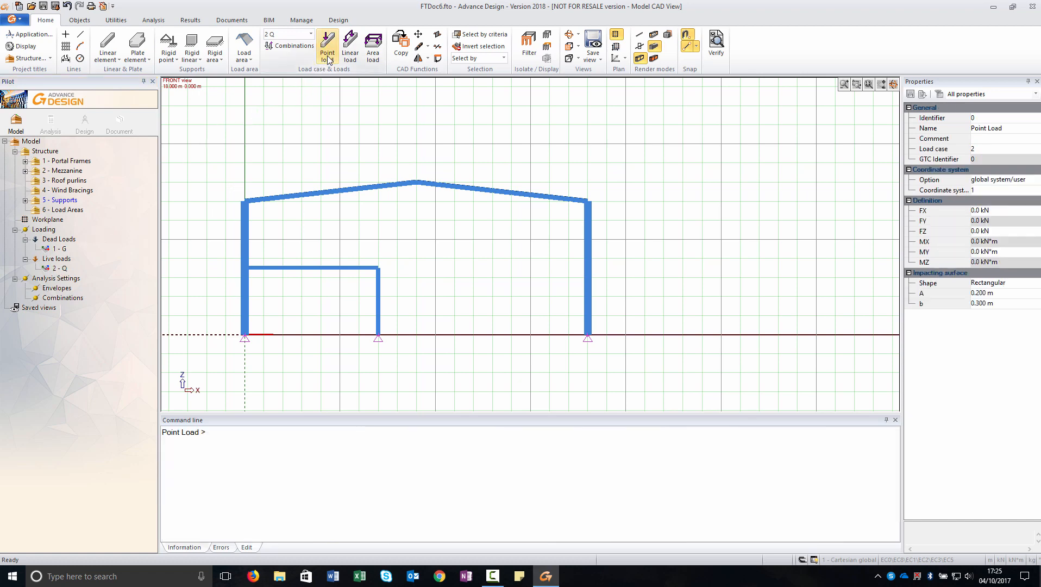
{"action": "left_click", "coordinate": [988, 230]}
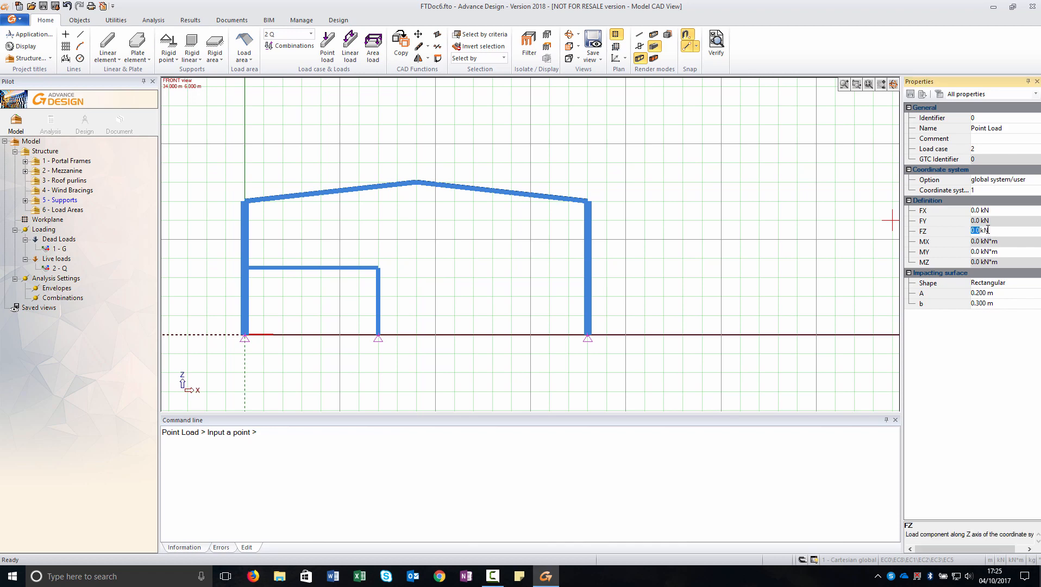
{"action": "type", "text": "-5"}
{"action": "key", "text": "Return"}
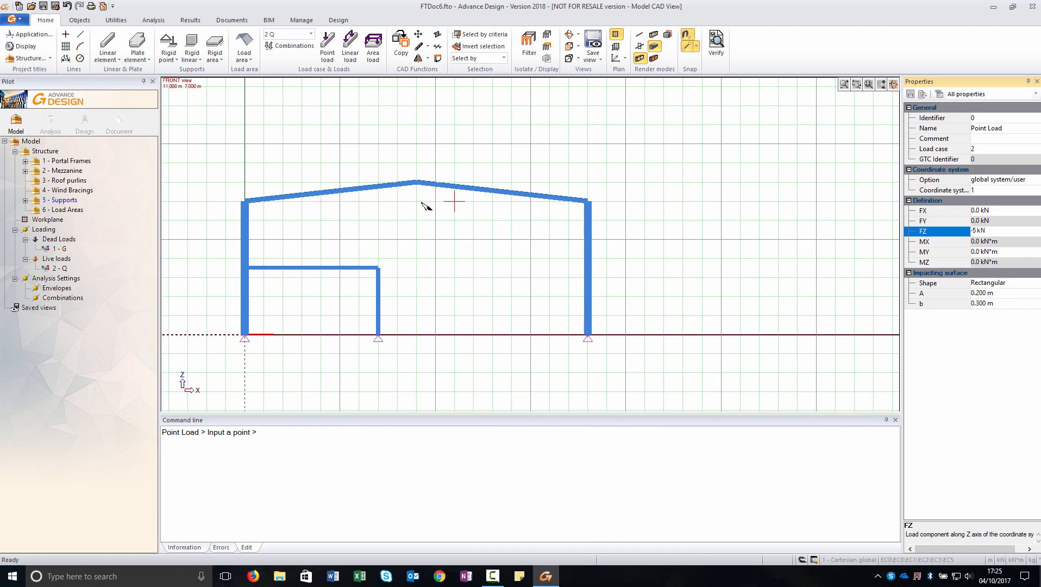
Place the point loads at both eaves and the apex of the portal frame, and end the command
{"action": "left_click", "coordinate": [245, 200]}
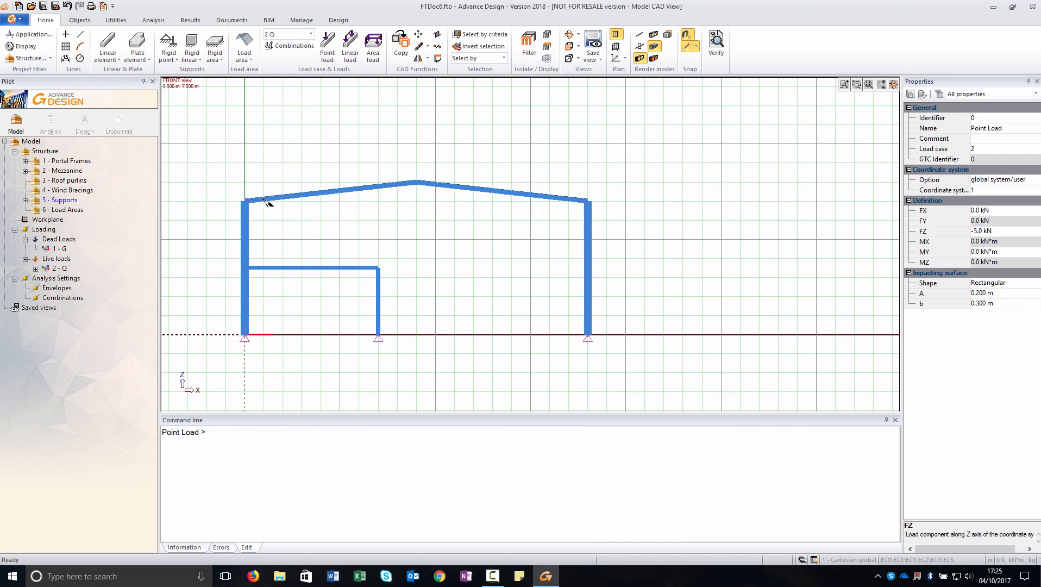
{"action": "left_click", "coordinate": [416, 182]}
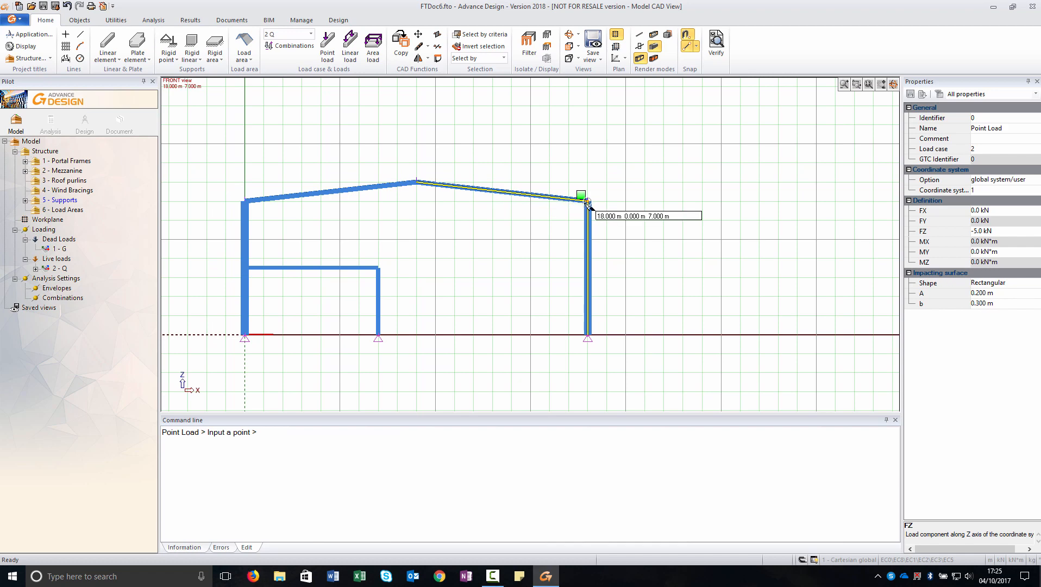
{"action": "left_click", "coordinate": [586, 202]}
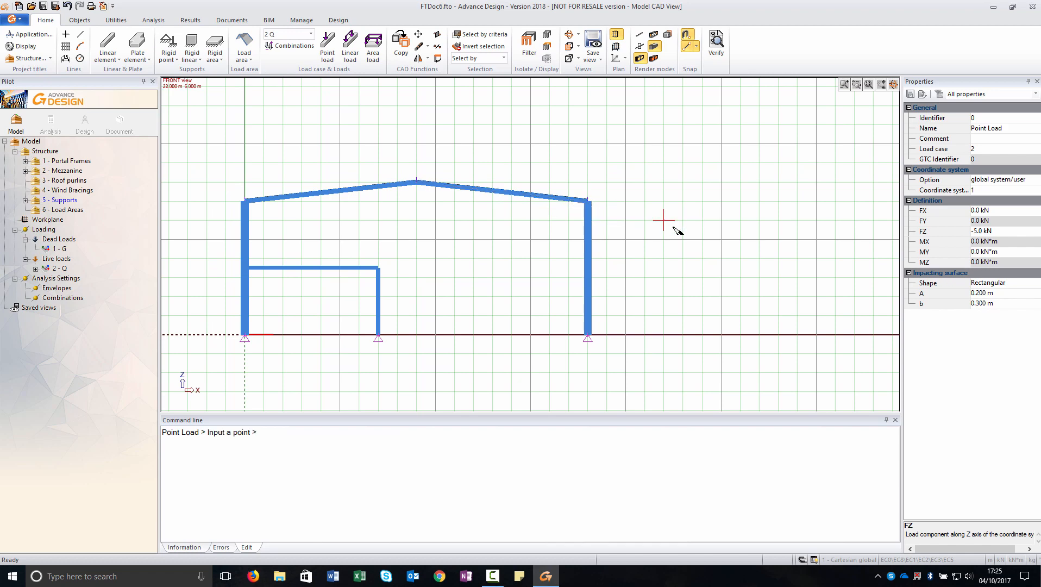
{"action": "key", "text": "Escape"}
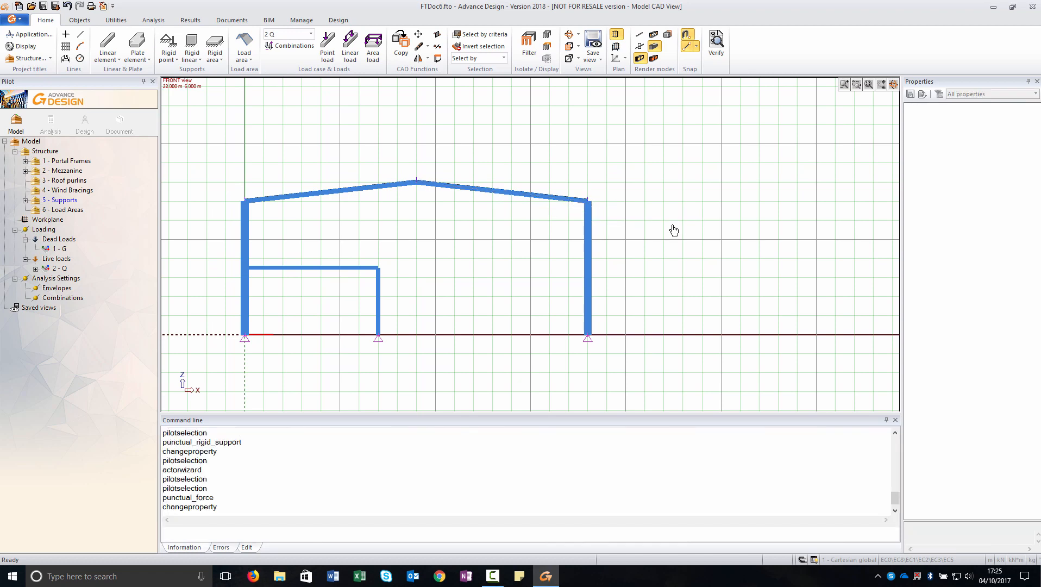
Auto-scale the displayed loads, clear the selection and switch the model from the front view to a 3D view
{"action": "right_click", "coordinate": [674, 231]}
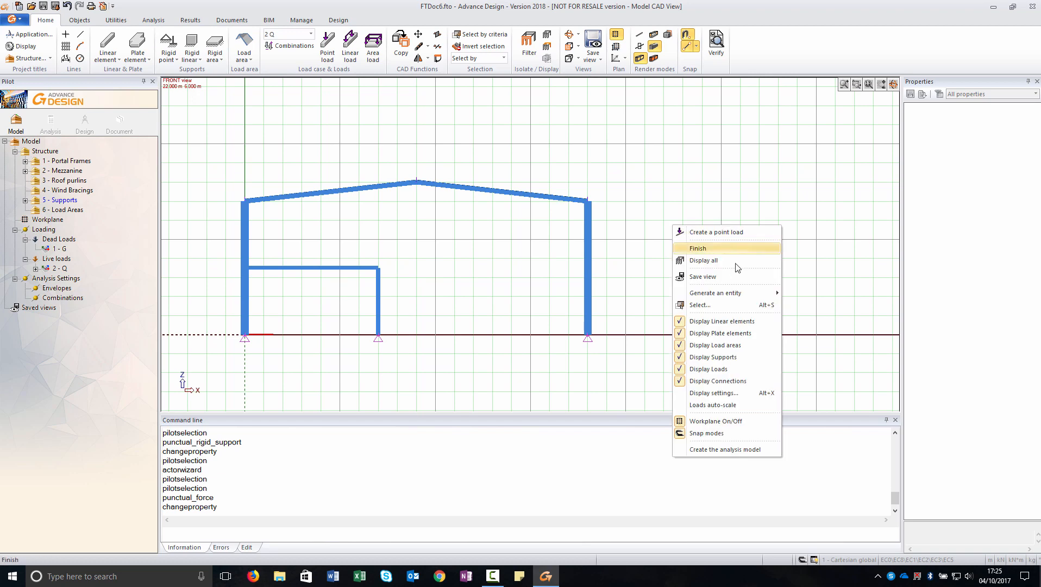
{"action": "left_click", "coordinate": [725, 405]}
{"action": "left_click", "coordinate": [48, 219]}
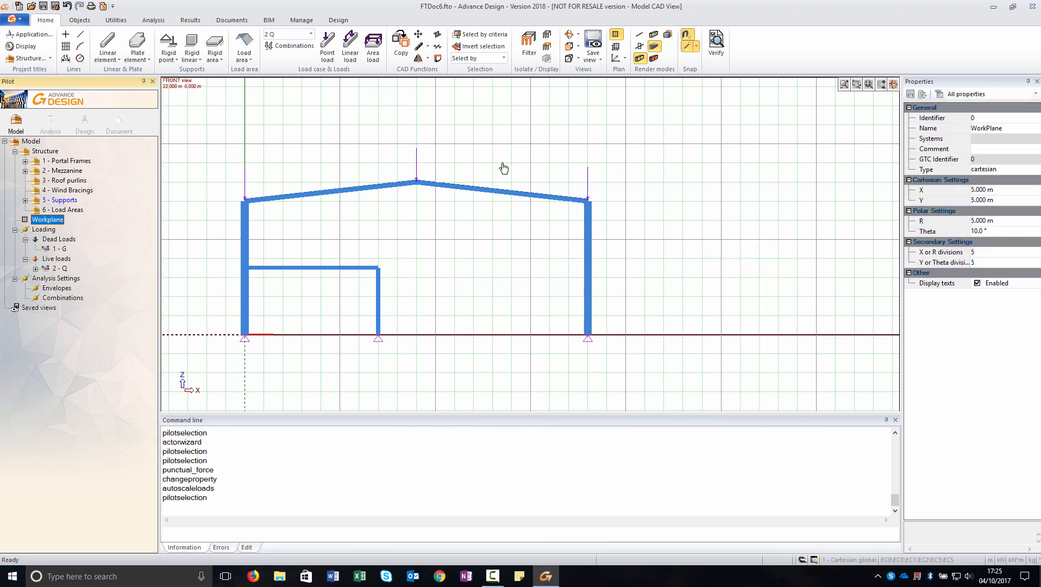
{"action": "left_click", "coordinate": [579, 48]}
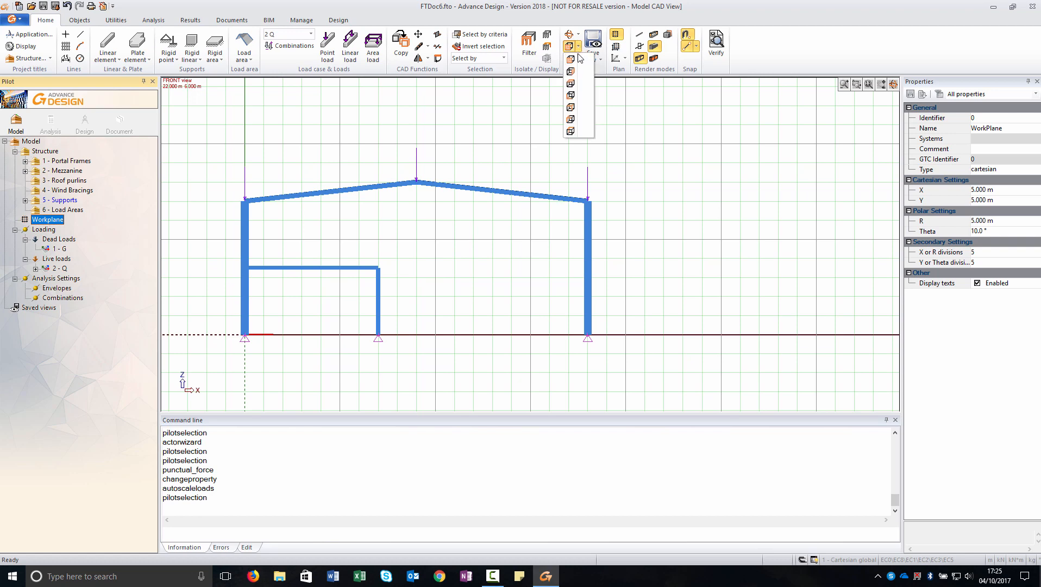
{"action": "left_click", "coordinate": [571, 119]}
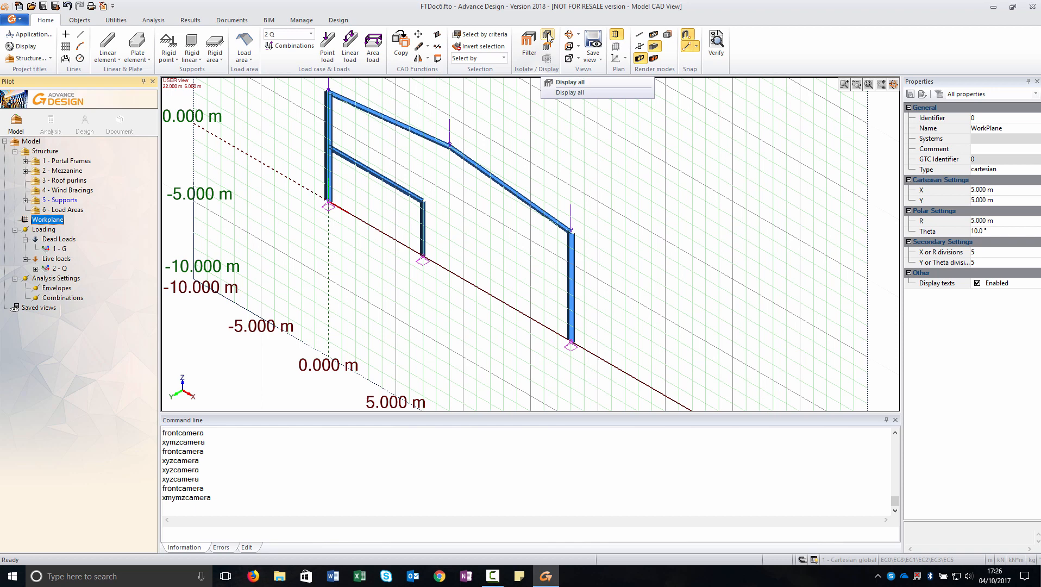
Select all elements and copy them 5 times by translation with the vector 0 -6 0
{"action": "left_click", "coordinate": [502, 58]}
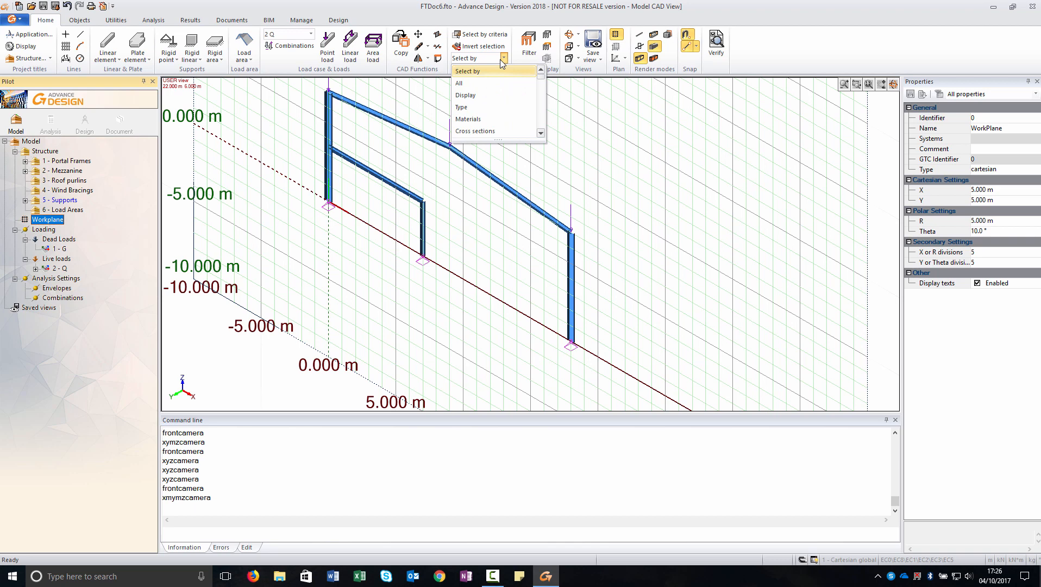
{"action": "left_click", "coordinate": [487, 86]}
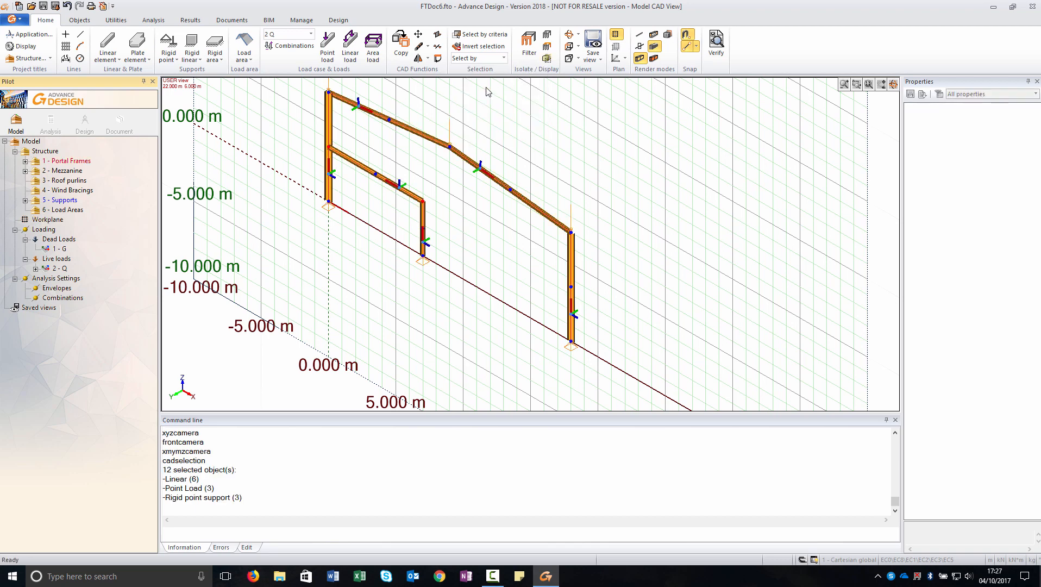
{"action": "left_click", "coordinate": [404, 42]}
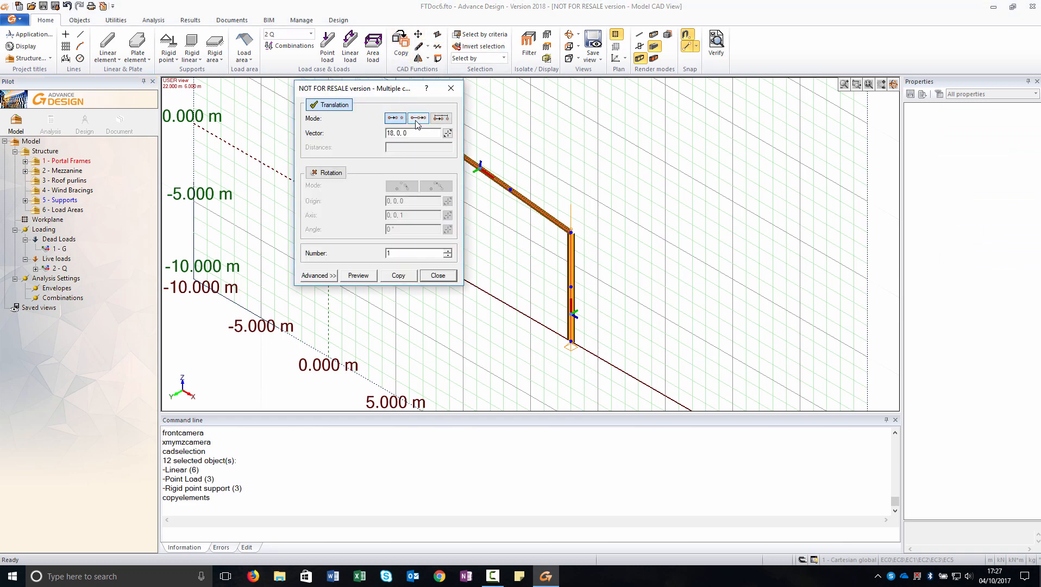
{"action": "left_click_drag", "start_coordinate": [411, 133], "coordinate": [380, 132]}
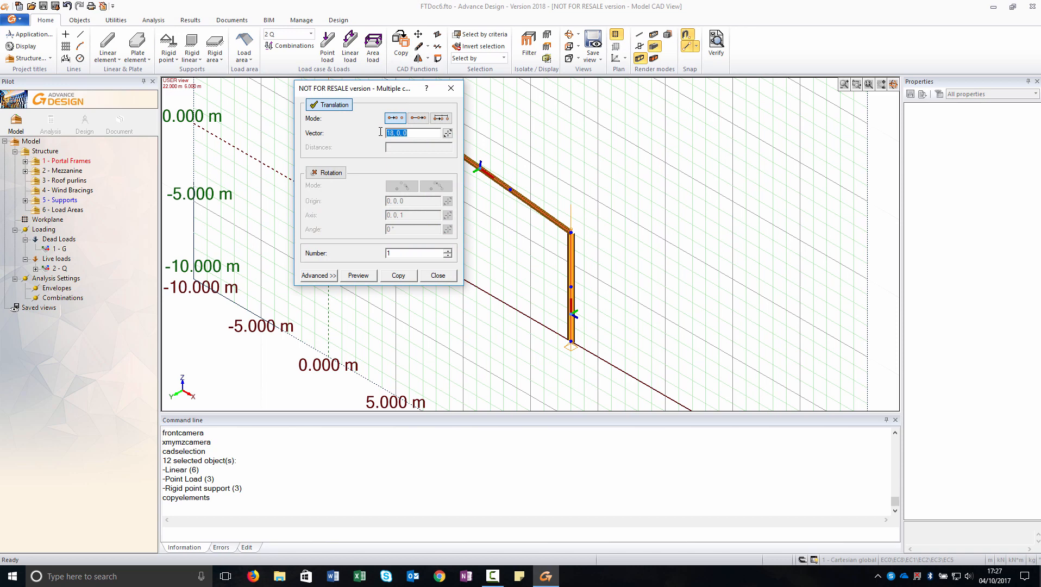
{"action": "type", "text": "0 -6"}
{"action": "left_click_drag", "start_coordinate": [395, 254], "coordinate": [386, 256]}
{"action": "left_click", "coordinate": [354, 277]}
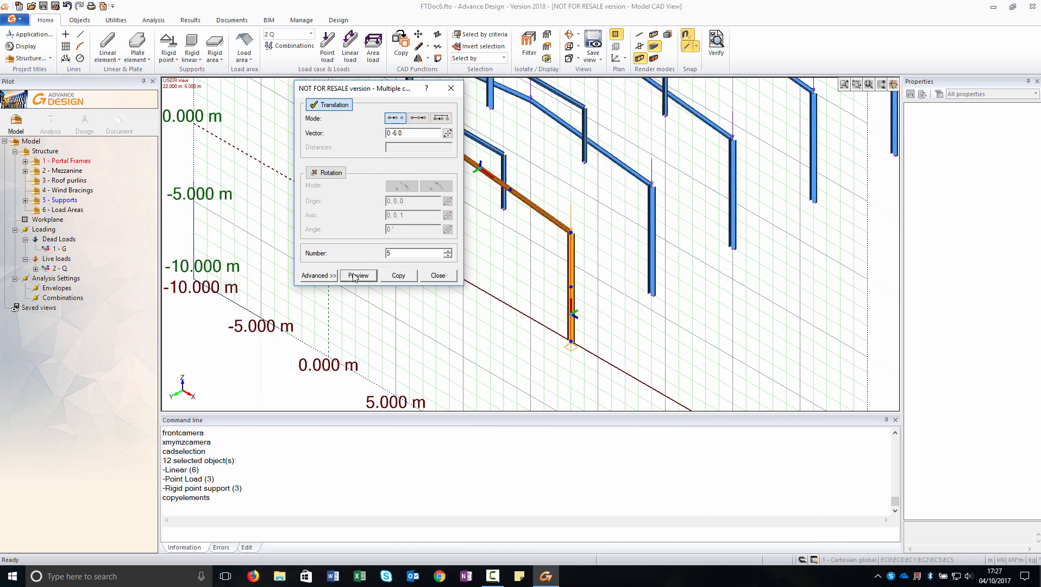
{"action": "left_click", "coordinate": [399, 276]}
{"action": "left_click", "coordinate": [438, 277]}
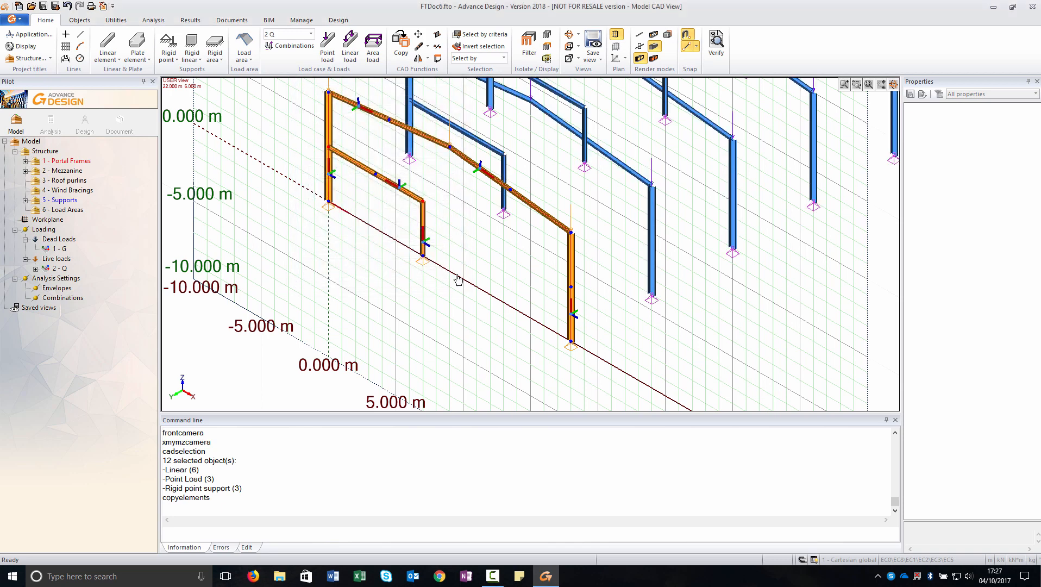
Hide the workplane grid and start a linear element in the Roof purlins system
{"action": "left_click", "coordinate": [870, 86]}
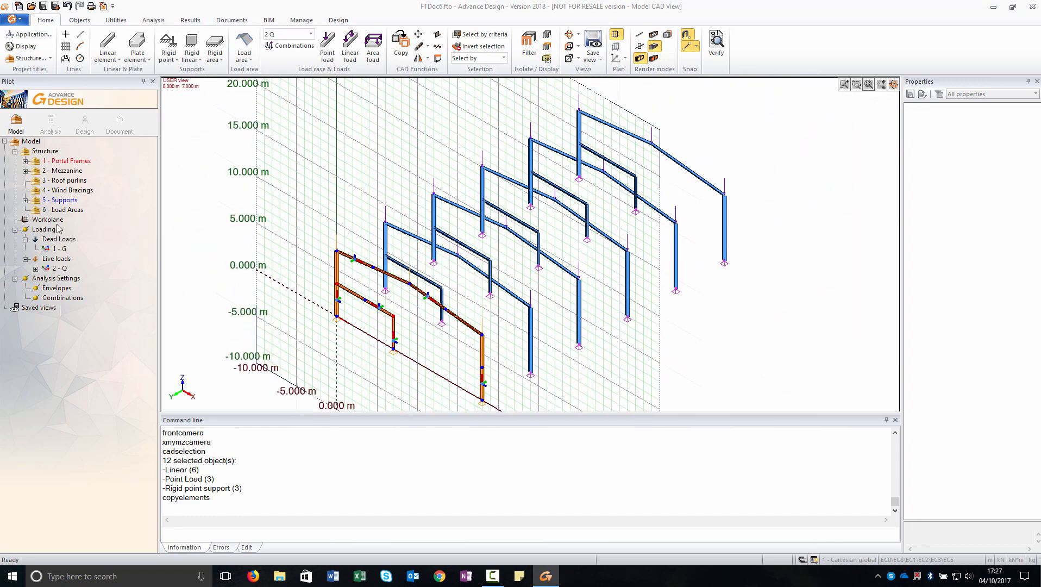
{"action": "left_click", "coordinate": [49, 220]}
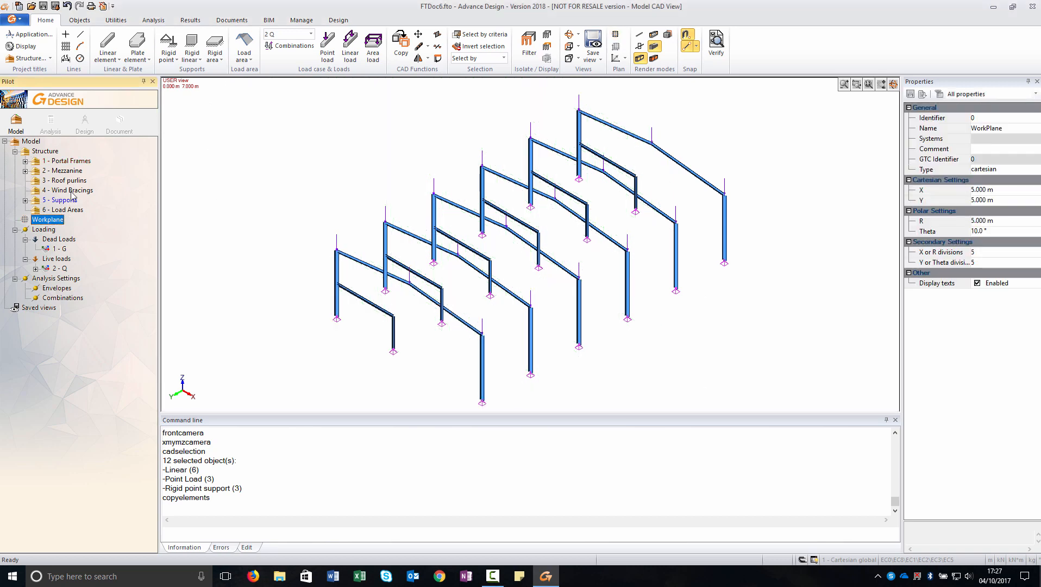
{"action": "left_click", "coordinate": [71, 182]}
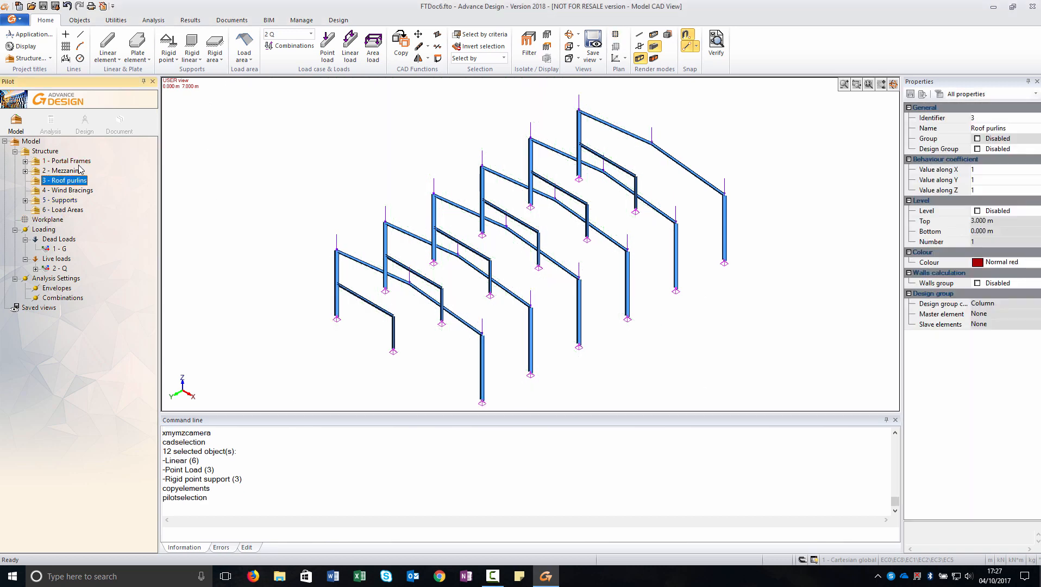
{"action": "left_click", "coordinate": [107, 43]}
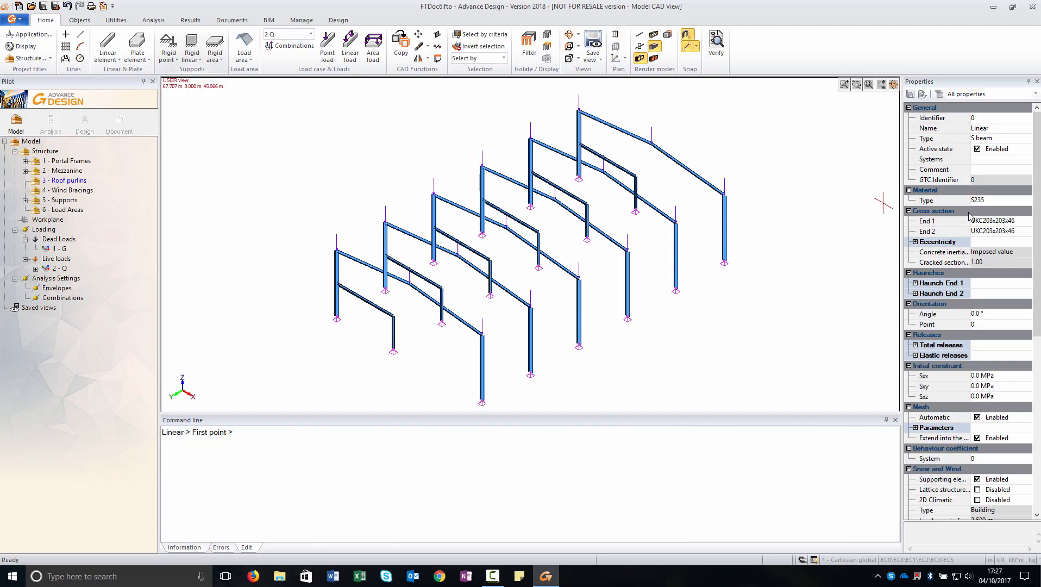
Set the linear element's cross section to UKB127x76x13 from the UK Advance beam library
{"action": "left_click", "coordinate": [977, 222]}
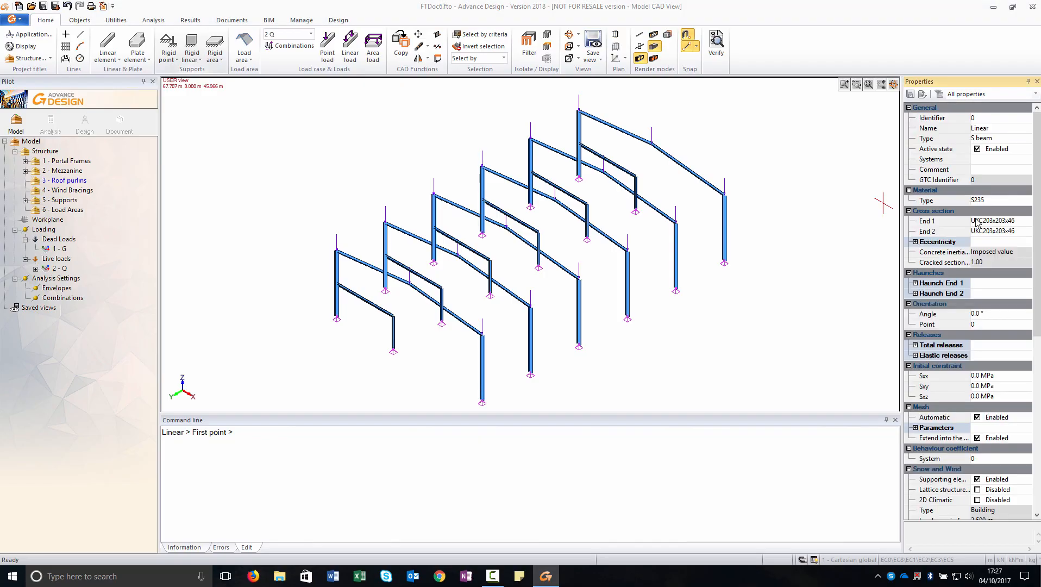
{"action": "left_click", "coordinate": [403, 202]}
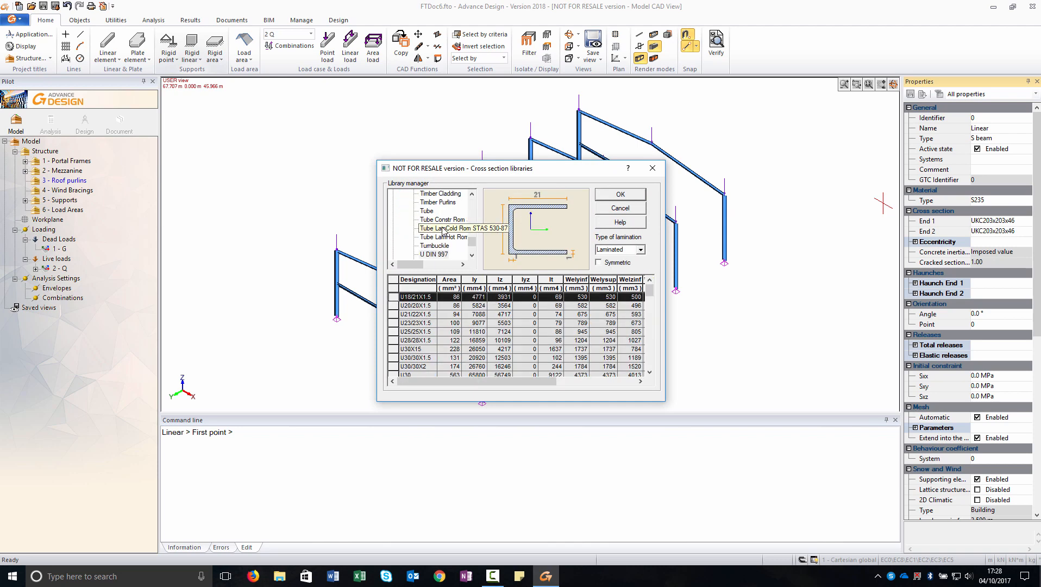
{"action": "scroll", "coordinate": [443, 234], "scroll_direction": "down", "scroll_amount": 15}
{"action": "left_click", "coordinate": [444, 238]}
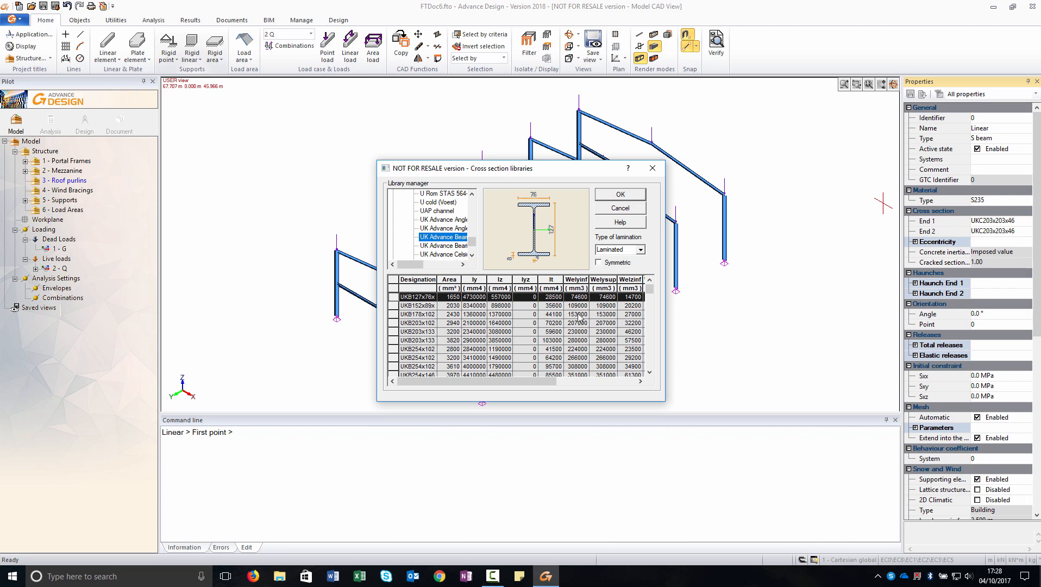
{"action": "left_click_drag", "start_coordinate": [438, 280], "coordinate": [443, 280]}
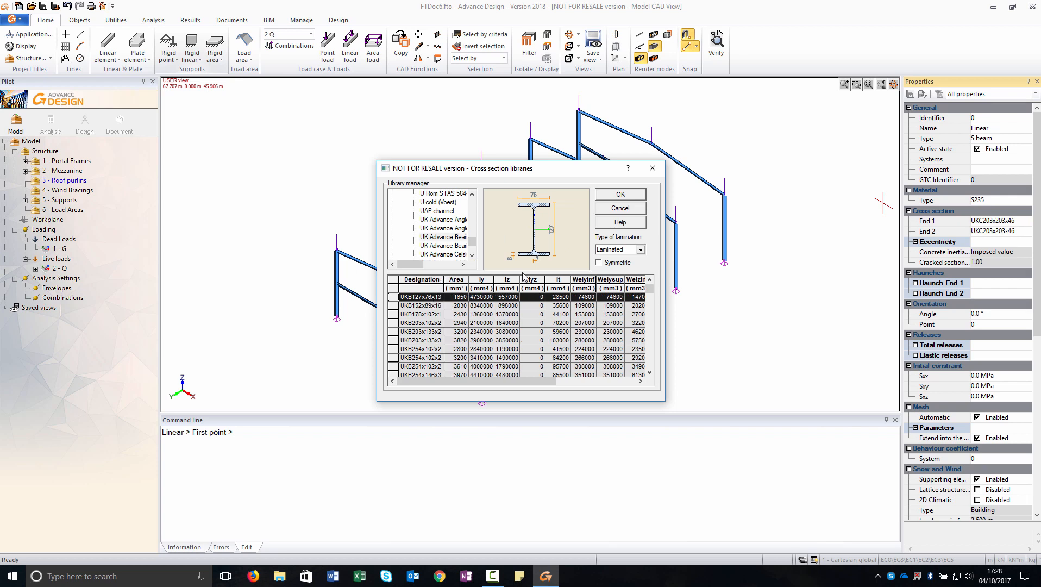
{"action": "left_click", "coordinate": [620, 196]}
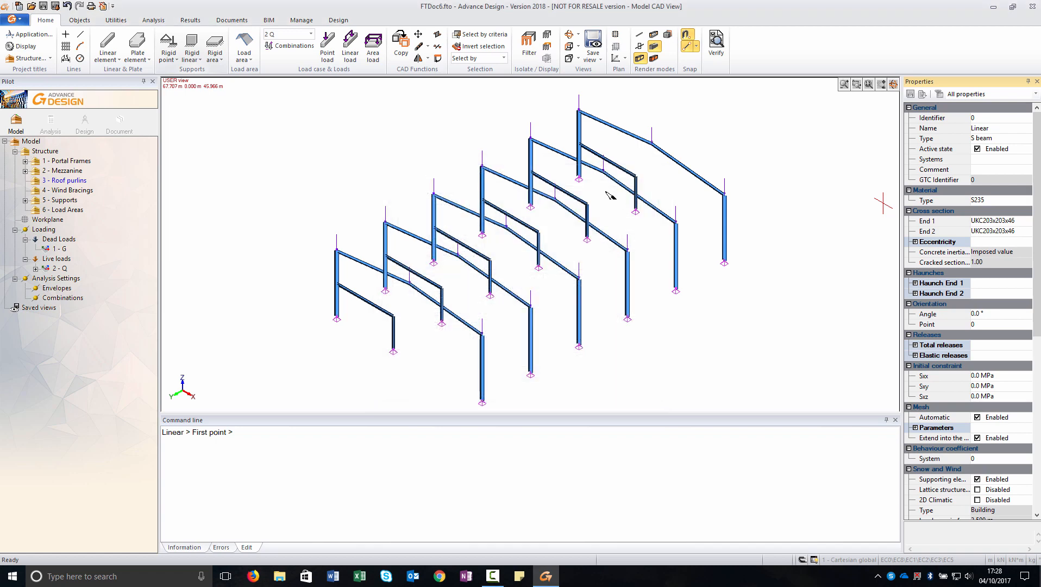
Draw the purlin along the mezzanine-side eaves from the first to the last portal frame, and end the command
{"action": "left_click", "coordinate": [339, 252]}
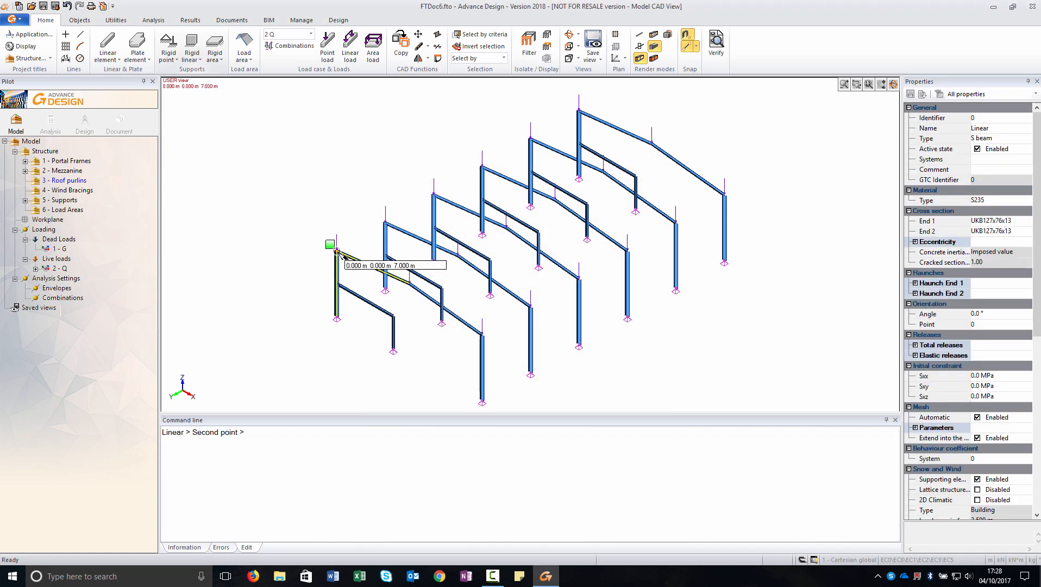
{"action": "left_click", "coordinate": [579, 112]}
{"action": "key", "text": "Escape"}
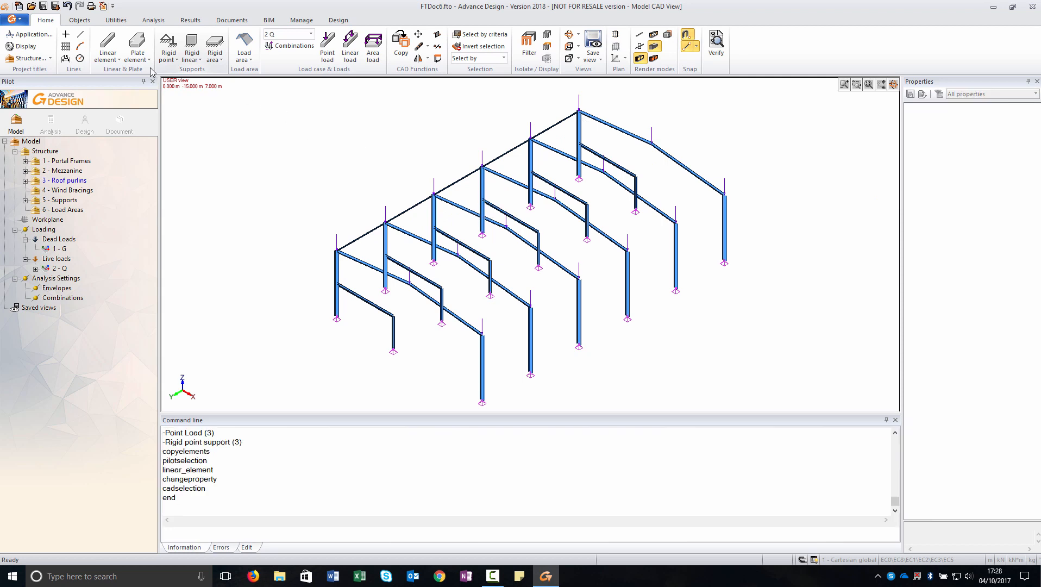
Place a point directly under Structure near the first frame's apex, and end the command
{"action": "left_click", "coordinate": [65, 35]}
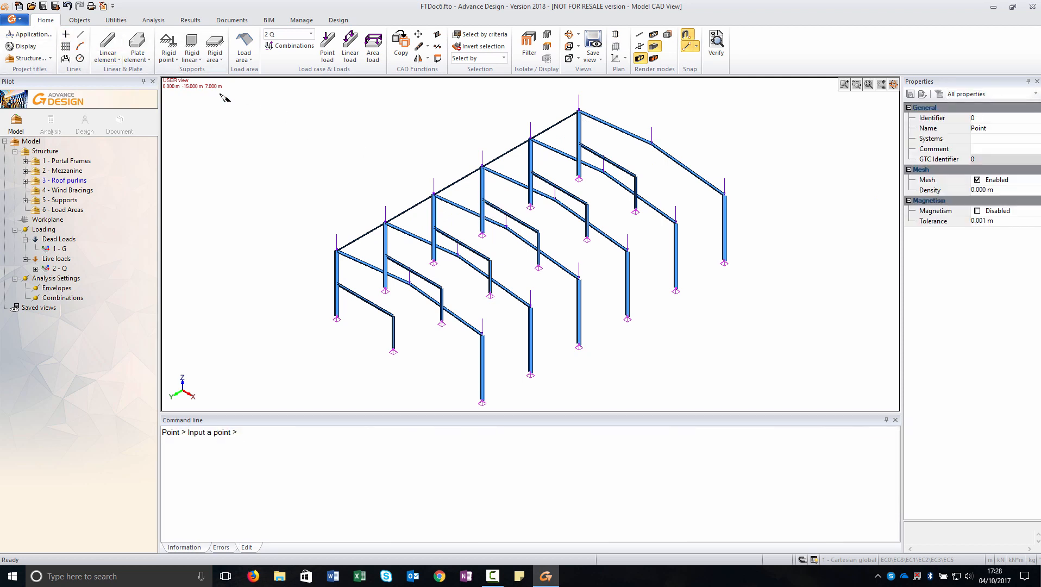
{"action": "key", "text": "Escape"}
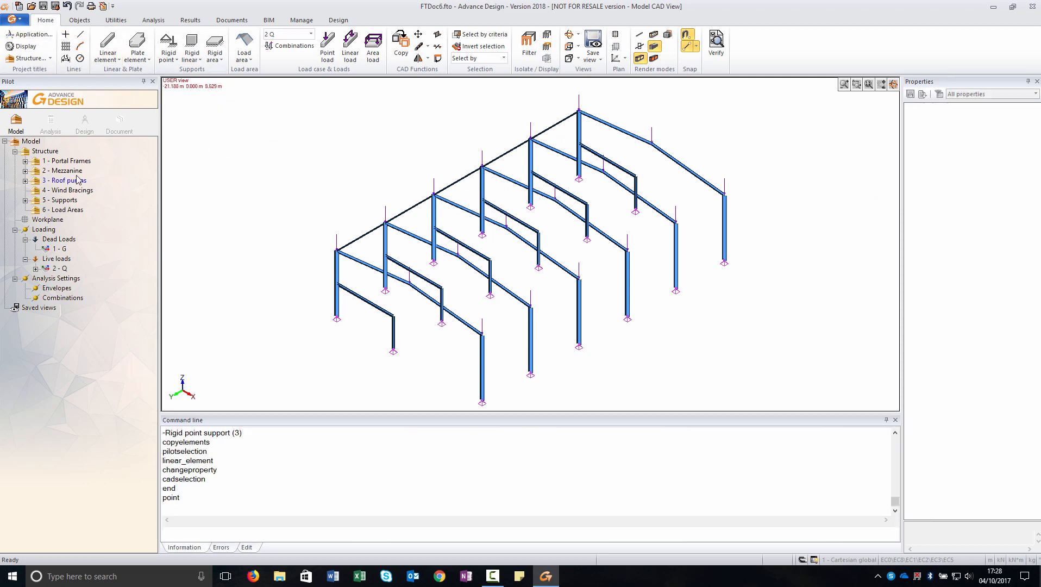
{"action": "left_click", "coordinate": [57, 152]}
{"action": "left_click", "coordinate": [70, 36]}
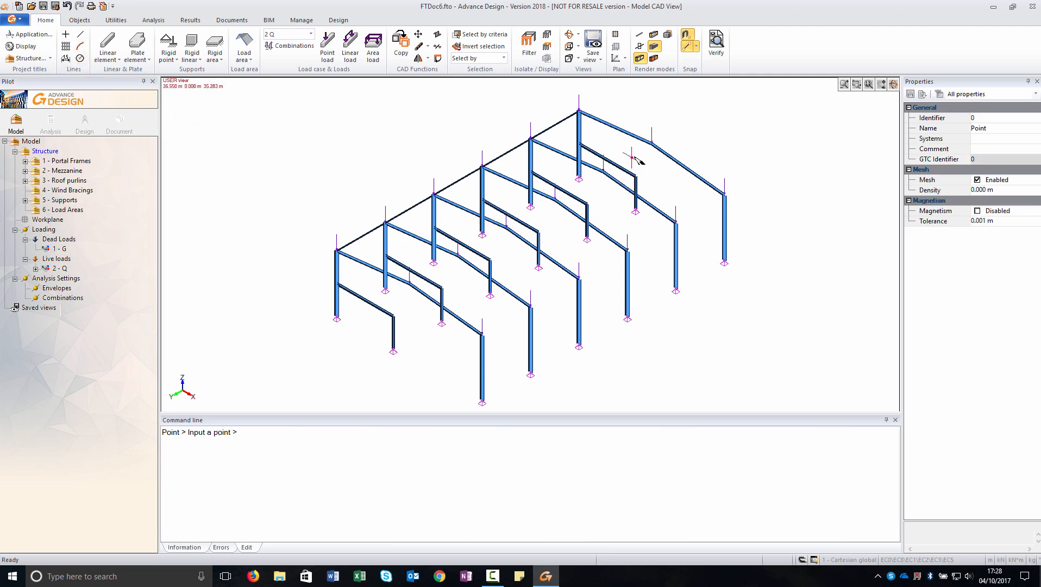
{"action": "left_click", "coordinate": [415, 297]}
{"action": "key", "text": "Escape"}
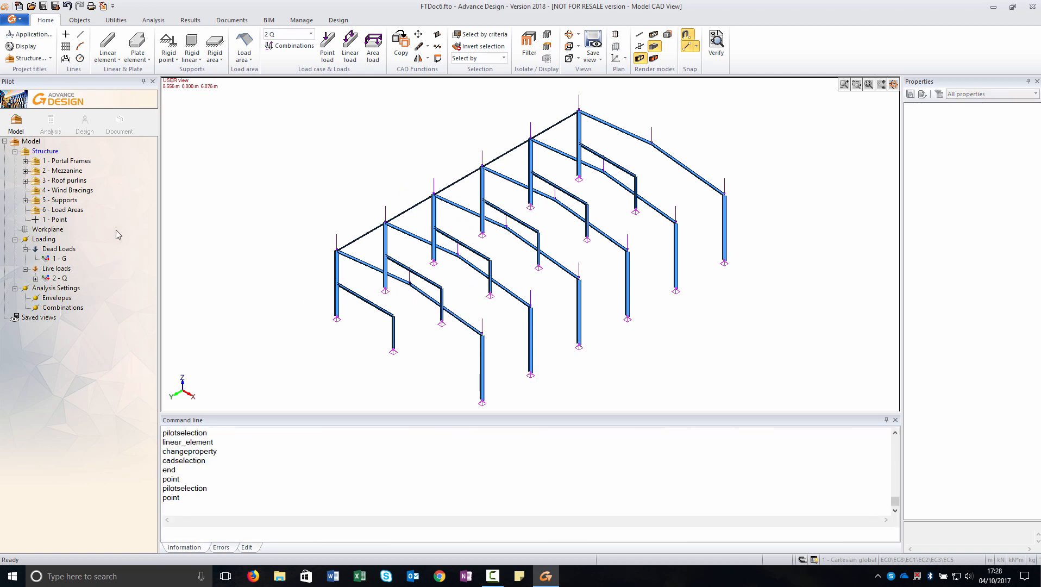
Set the eccentricity option of the mezzanine-side eaves purlin to (0,z+)
{"action": "left_click", "coordinate": [374, 239]}
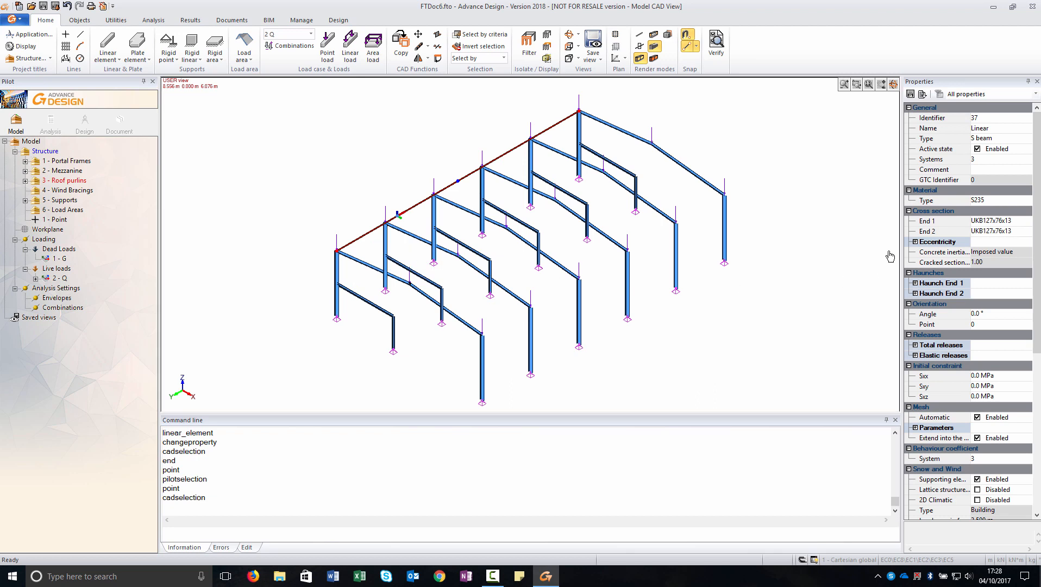
{"action": "left_click", "coordinate": [915, 241]}
{"action": "left_click", "coordinate": [1006, 253]}
{"action": "left_click", "coordinate": [1027, 253]}
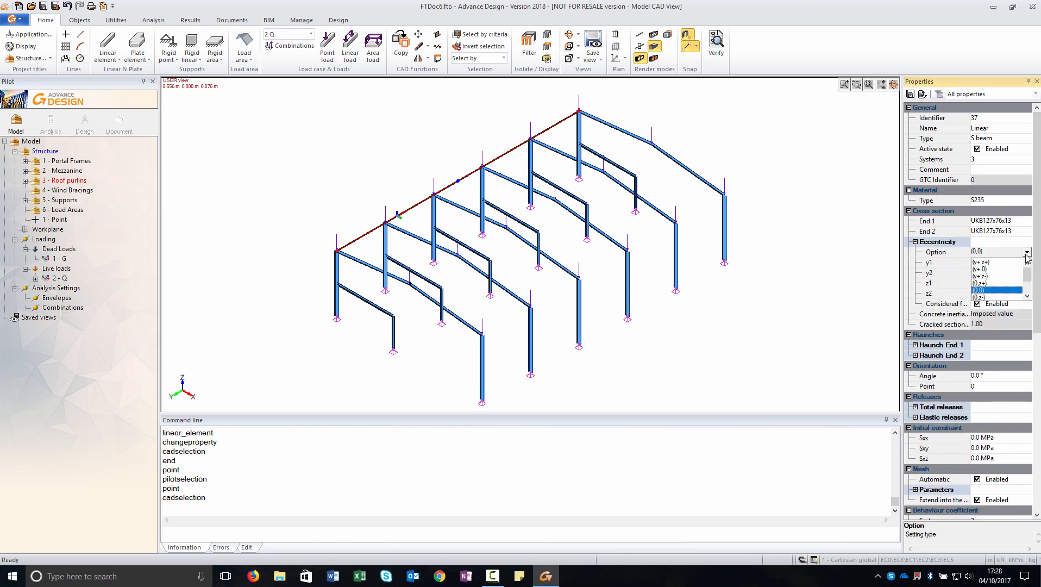
{"action": "left_click", "coordinate": [1001, 283]}
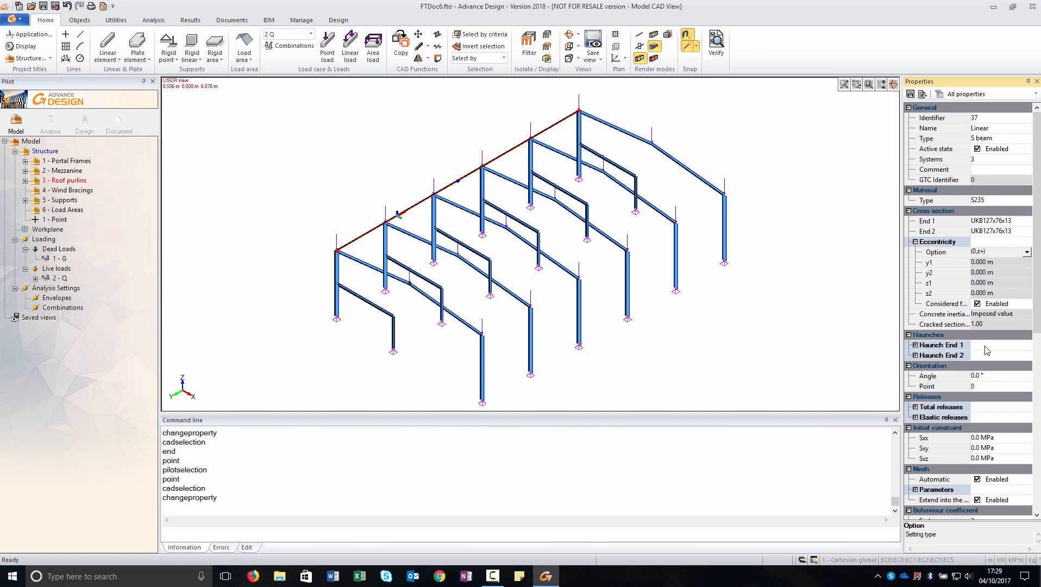
Orient the eaves purlin with a 90° angle and orientation point 1, and clear the selection
{"action": "left_click", "coordinate": [992, 375]}
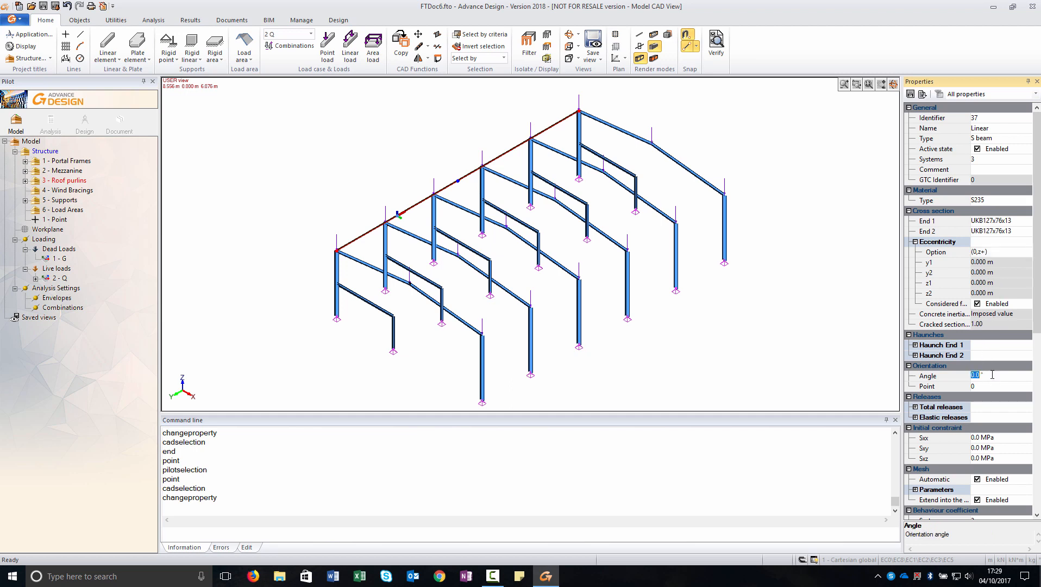
{"action": "left_click", "coordinate": [980, 387]}
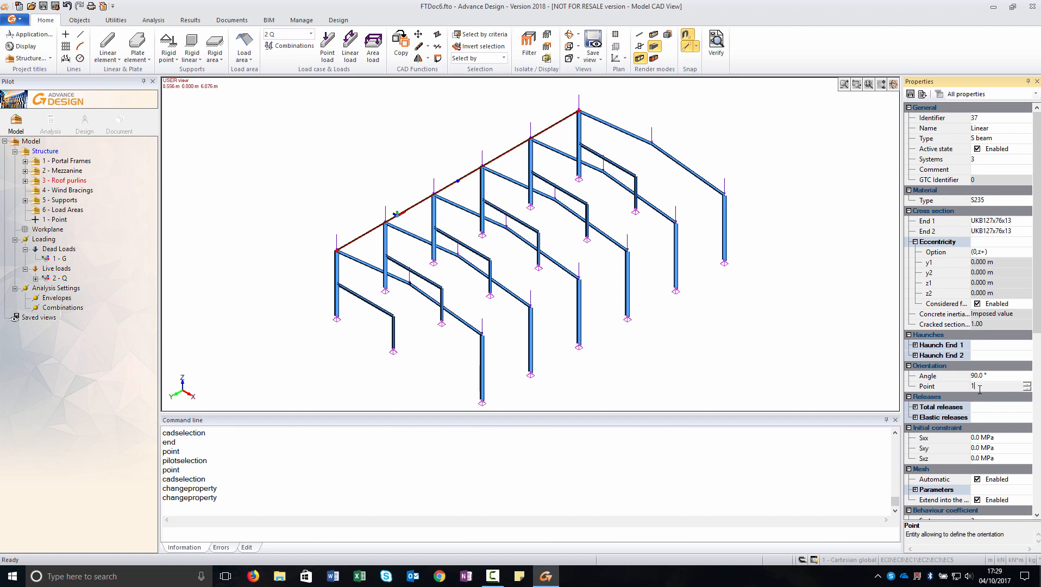
{"action": "key", "text": "Return"}
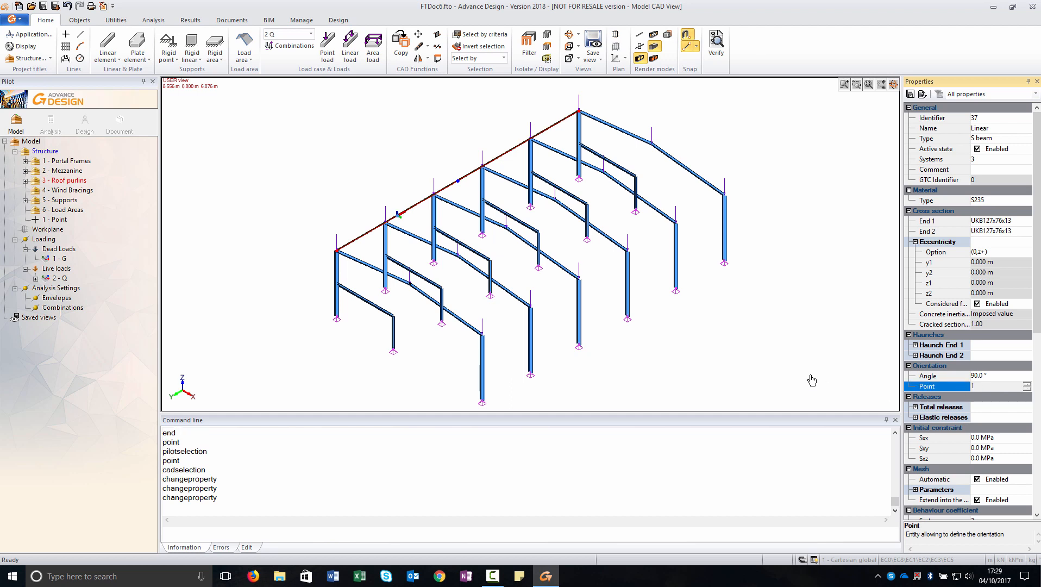
{"action": "key", "text": "Escape"}
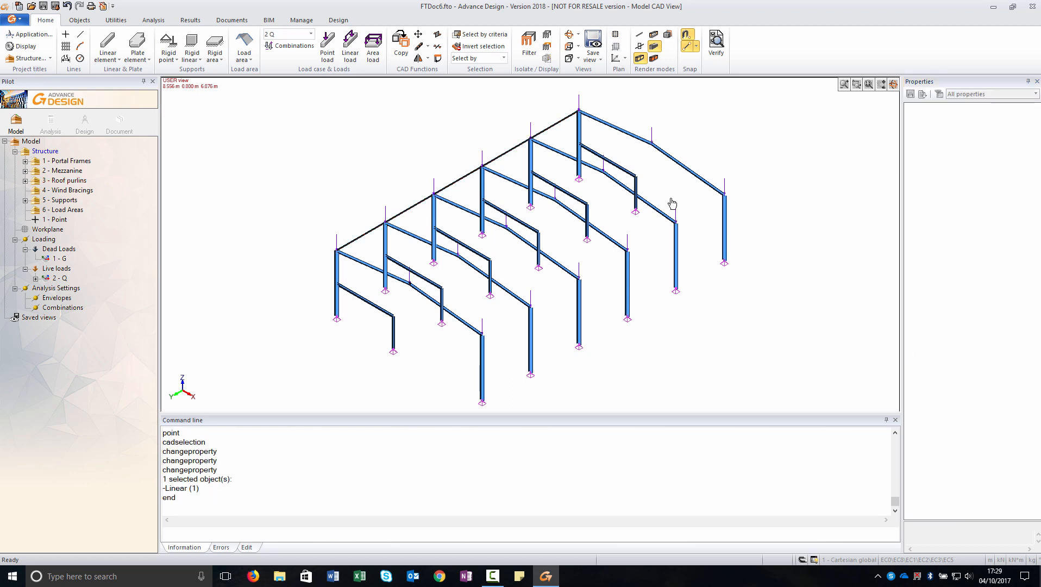
Copy the eaves purlin 6 times at equal divisions of the eaves-to-apex vector 9, 0, 1
{"action": "left_click", "coordinate": [369, 234]}
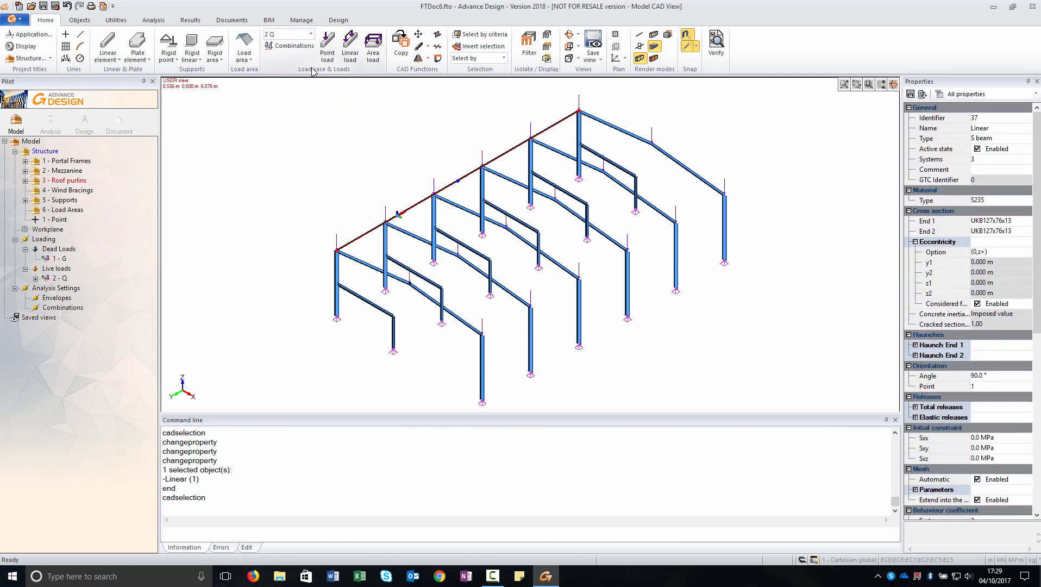
{"action": "left_click", "coordinate": [396, 48]}
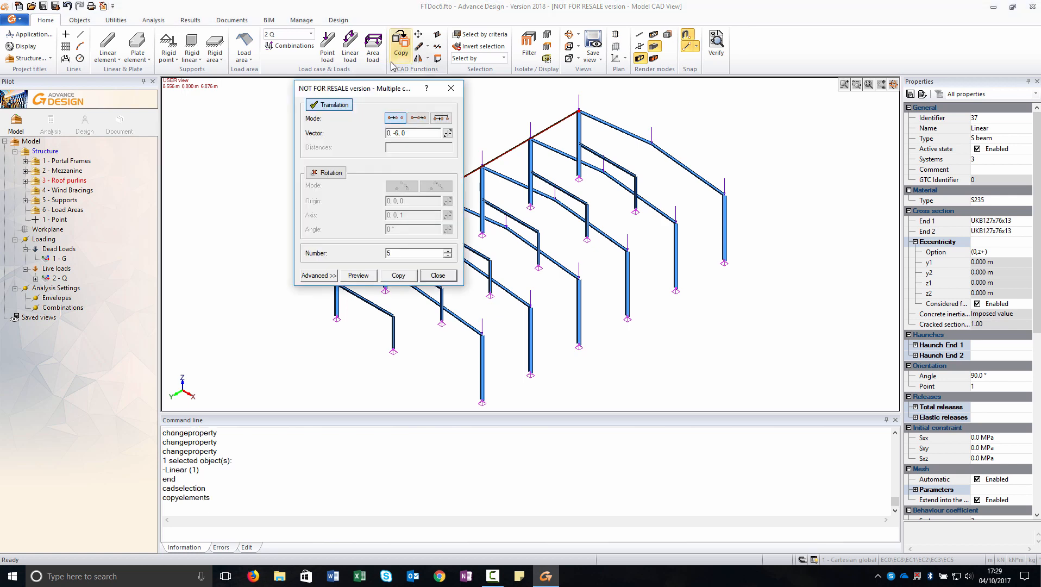
{"action": "left_click", "coordinate": [416, 119]}
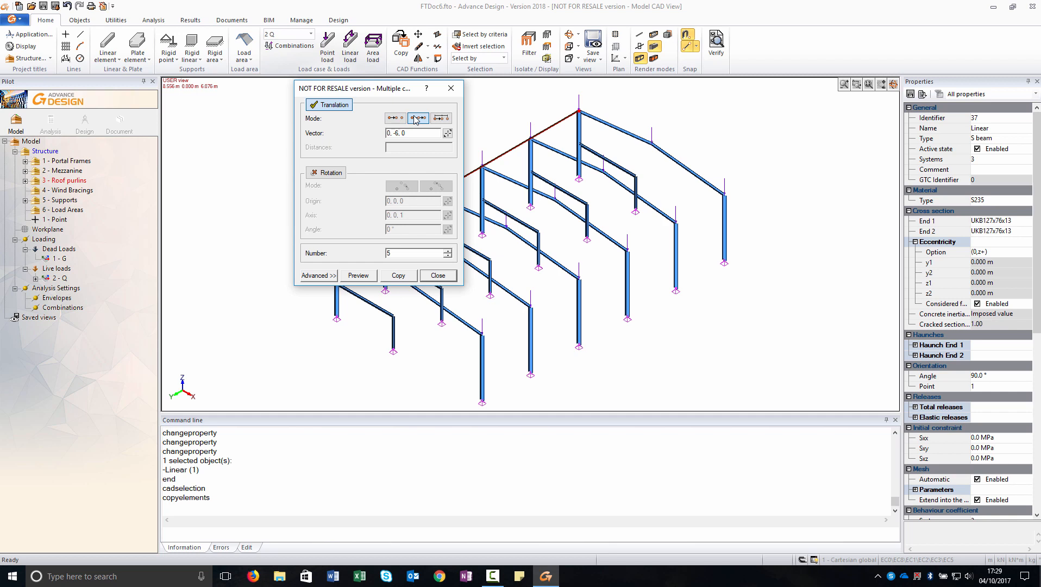
{"action": "left_click", "coordinate": [448, 134]}
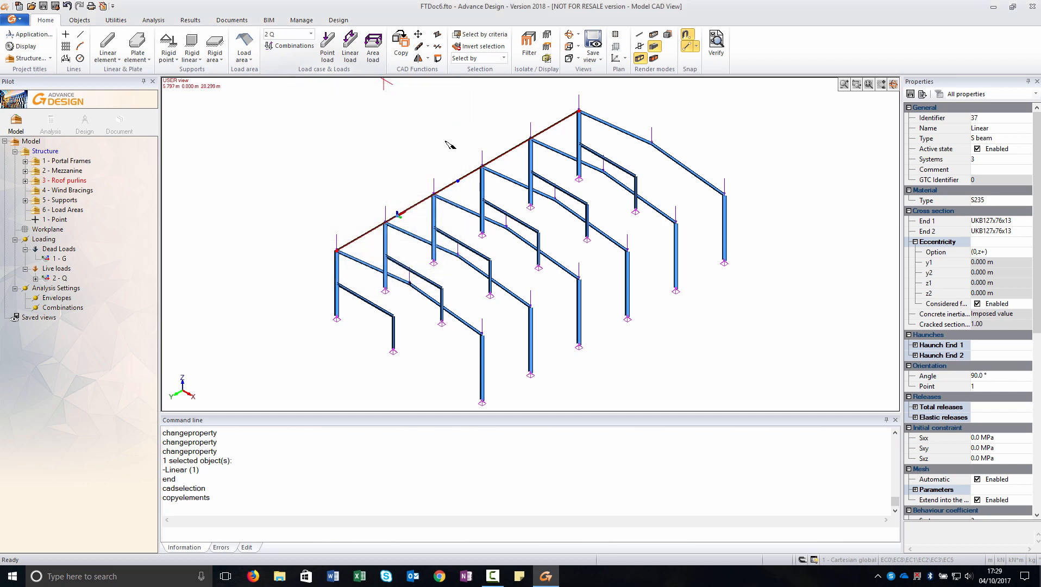
{"action": "left_click", "coordinate": [356, 250]}
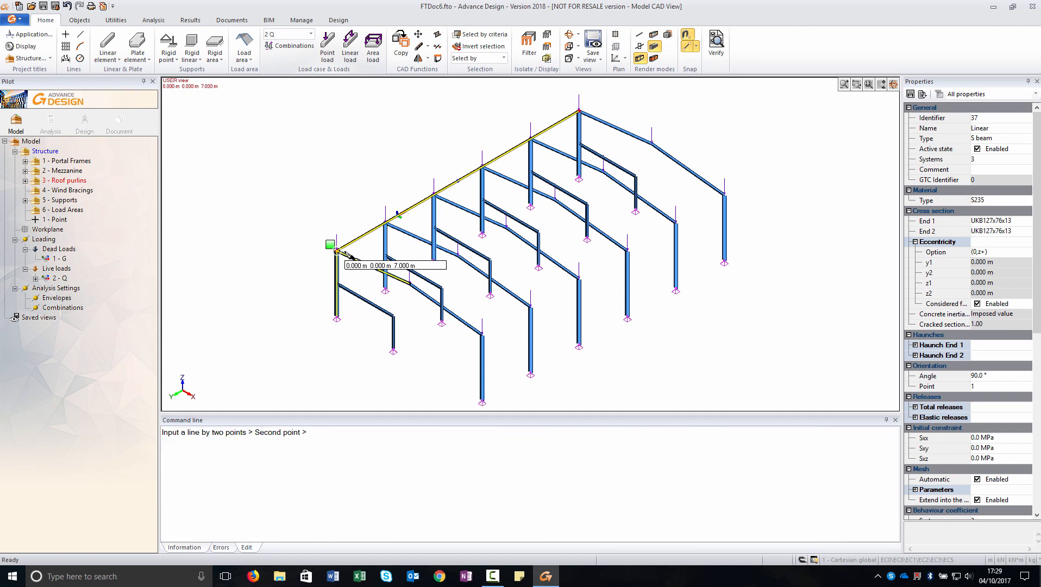
{"action": "left_click", "coordinate": [409, 284]}
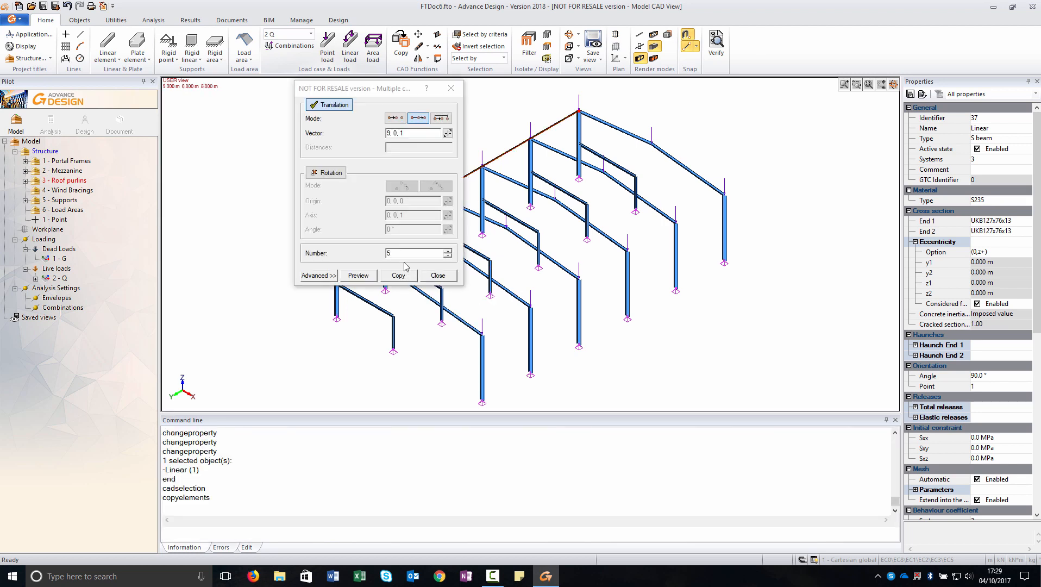
{"action": "double_click", "coordinate": [400, 254]}
{"action": "type", "text": "6"}
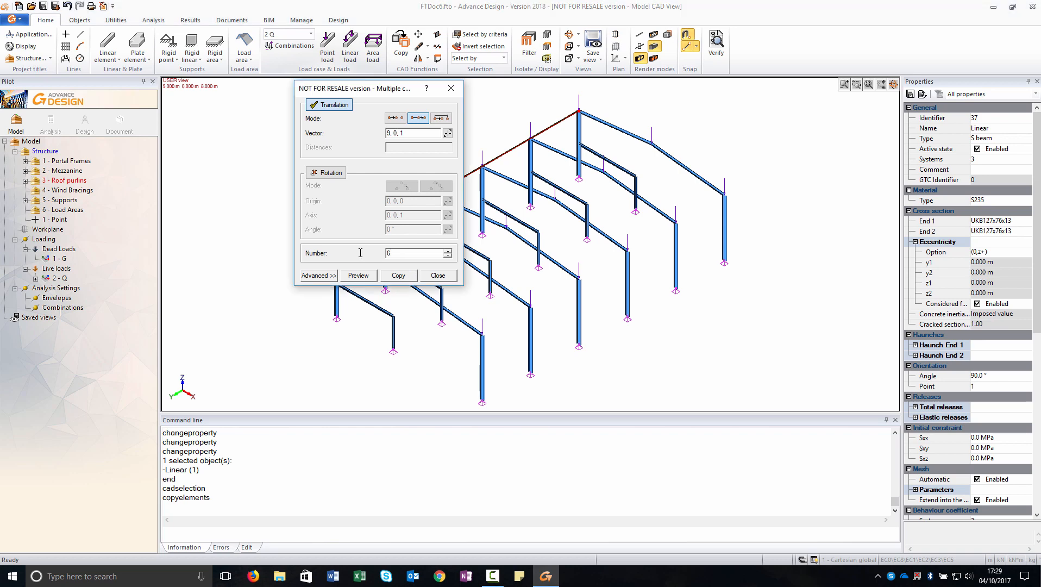
{"action": "left_click", "coordinate": [361, 277]}
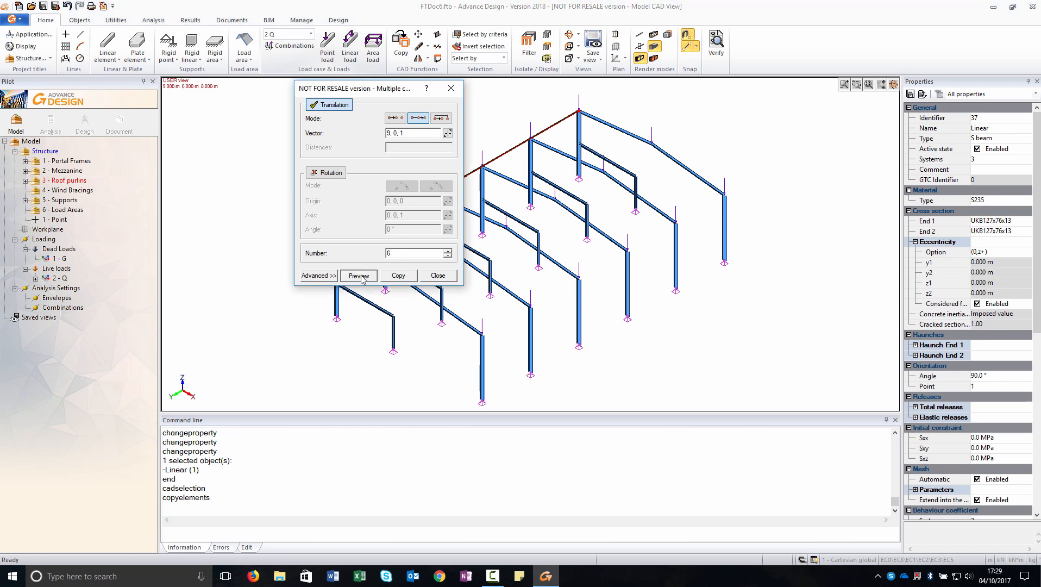
{"action": "left_click", "coordinate": [397, 277]}
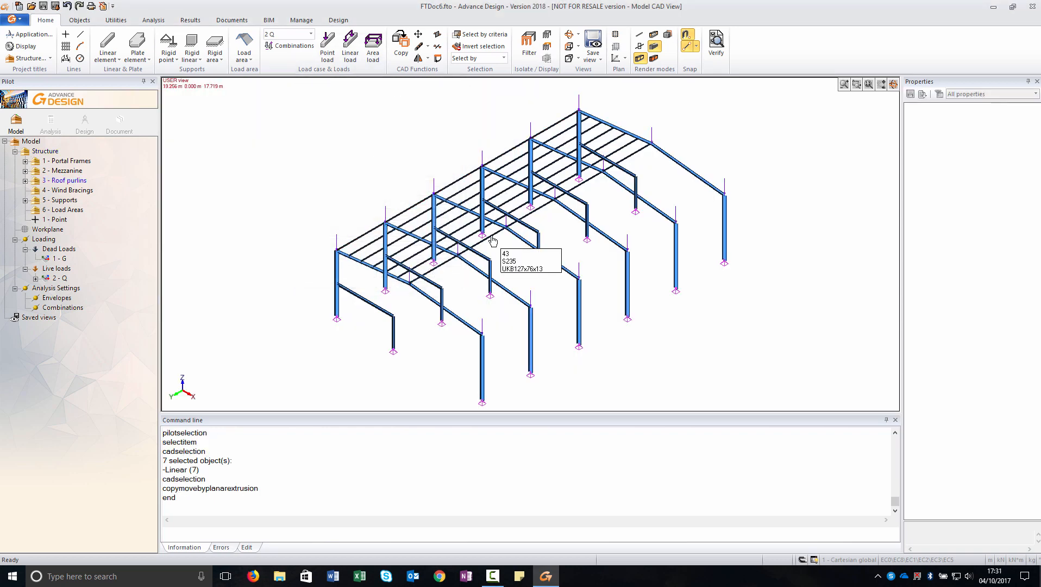
Set the ridge purlin's orientation angle to 0° and its orientation point to 0
{"action": "left_click", "coordinate": [492, 238]}
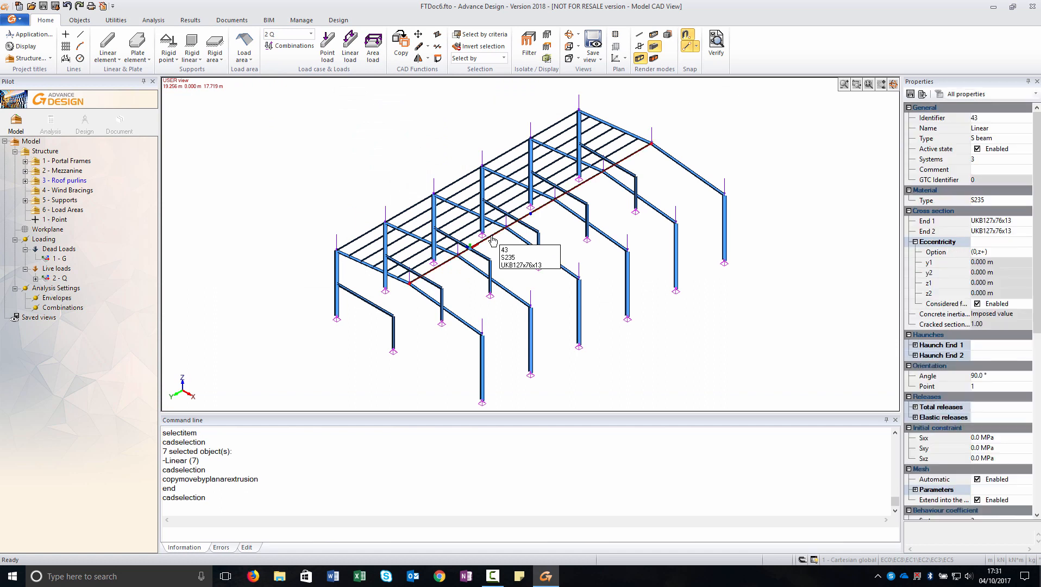
{"action": "left_click", "coordinate": [1007, 376]}
{"action": "type", "text": "0"}
{"action": "left_click", "coordinate": [1000, 385]}
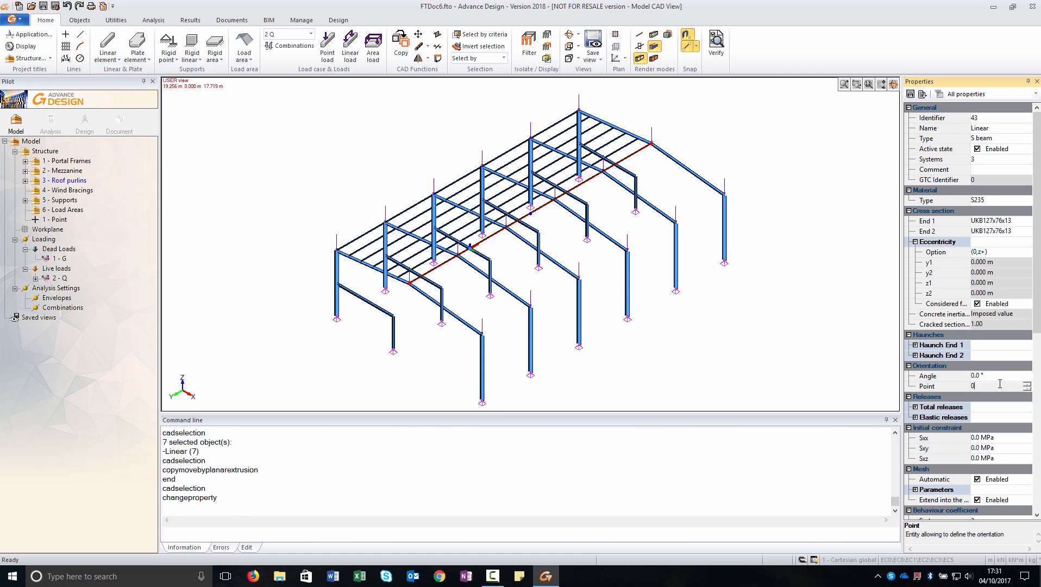
{"action": "key", "text": "Return"}
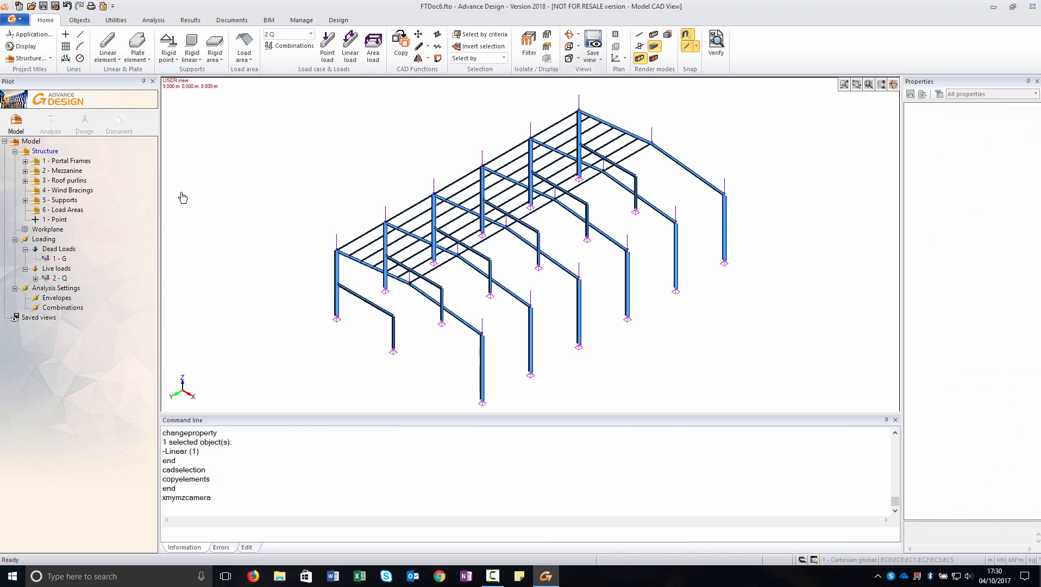
Try to mirror-copy all roof purlins except the ridge purlin about the YZ plane, using the first frame's apex (9, 0, 8) as reference
{"action": "left_click", "coordinate": [74, 181]}
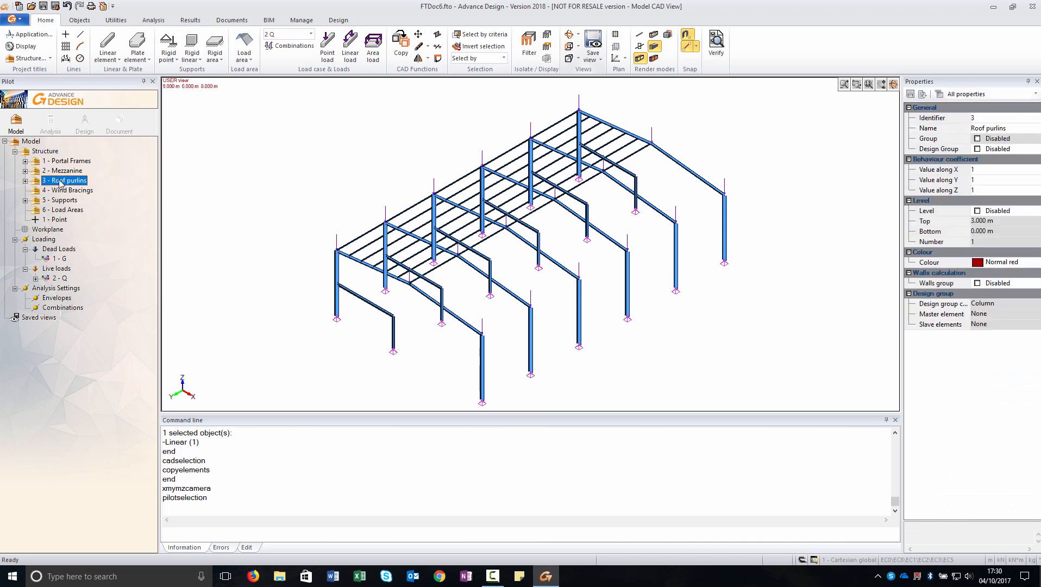
{"action": "right_click", "coordinate": [61, 181]}
{"action": "left_click", "coordinate": [86, 227]}
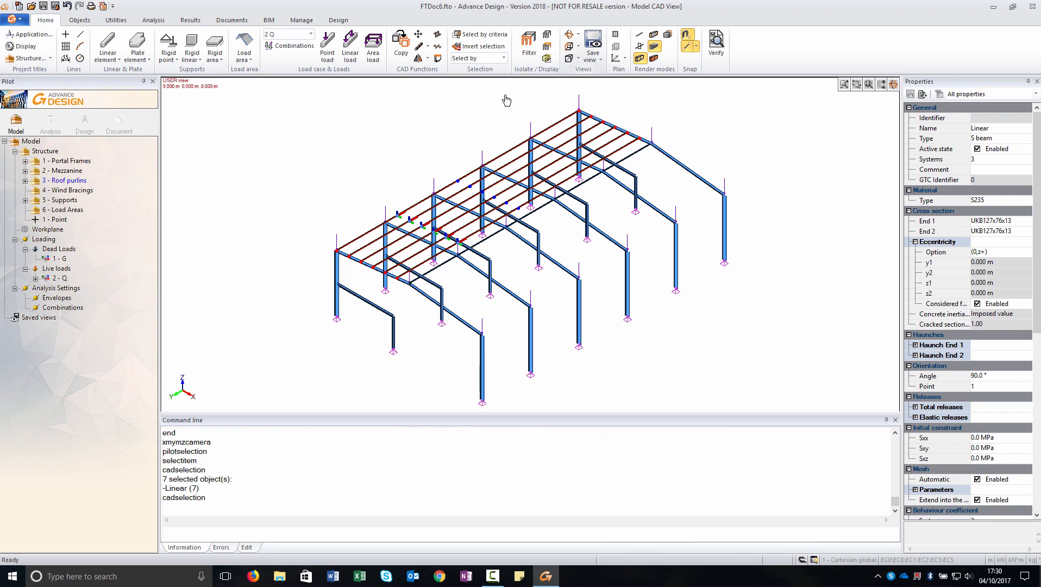
{"action": "left_click", "coordinate": [419, 58]}
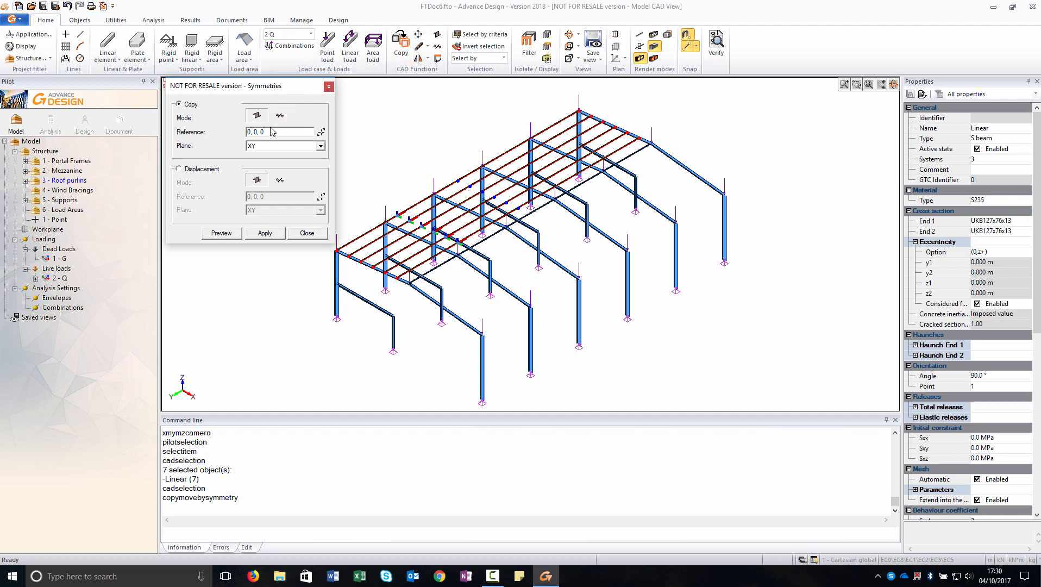
{"action": "left_click", "coordinate": [321, 133]}
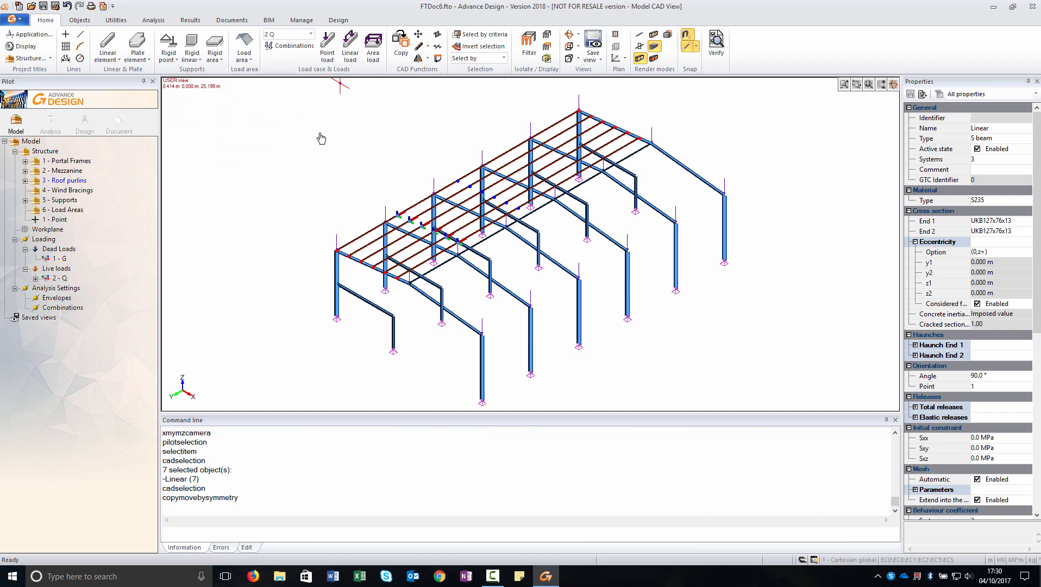
{"action": "left_click", "coordinate": [405, 279]}
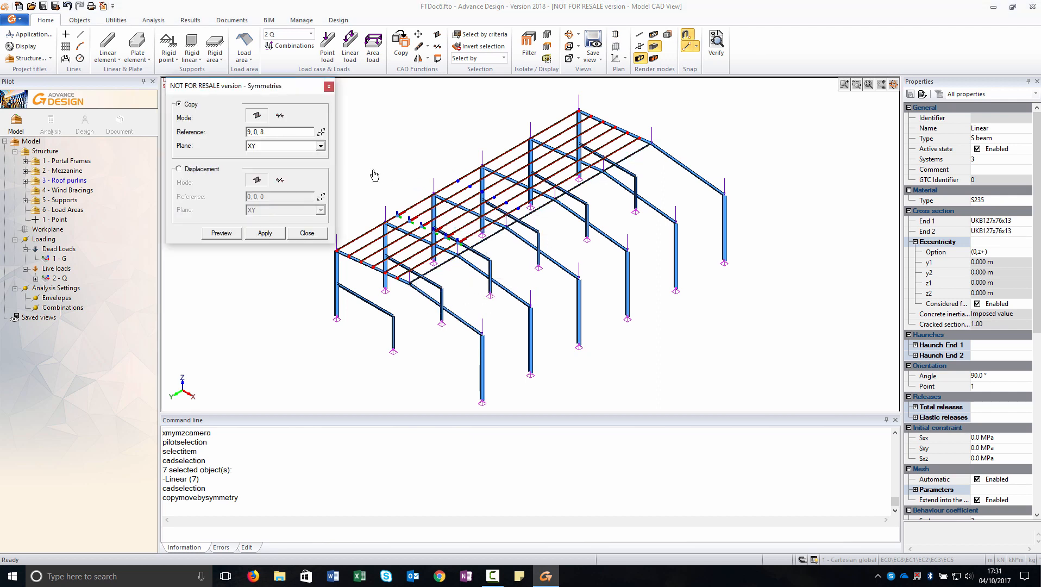
{"action": "left_click", "coordinate": [320, 147]}
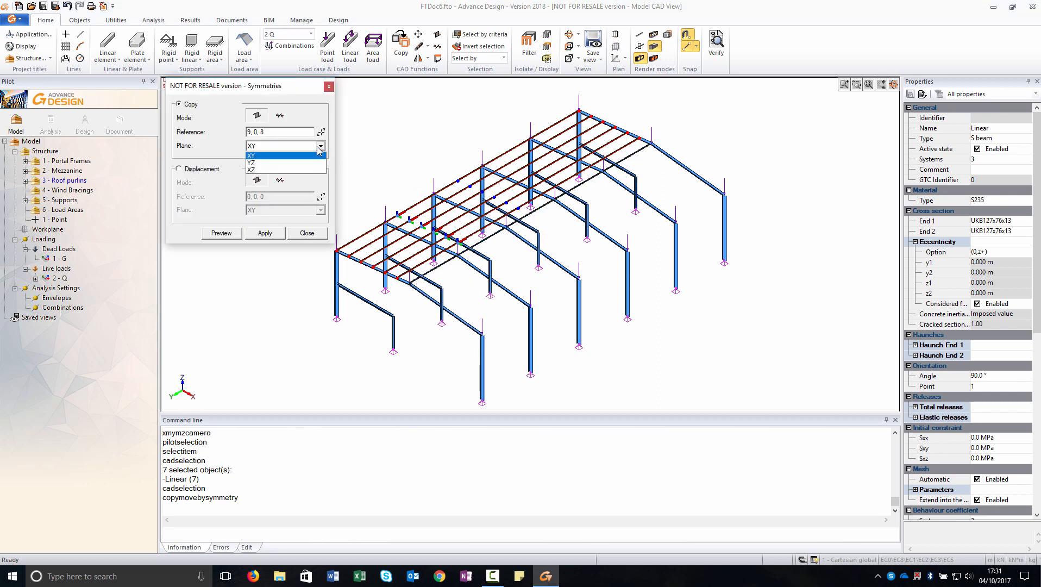
{"action": "left_click", "coordinate": [315, 163]}
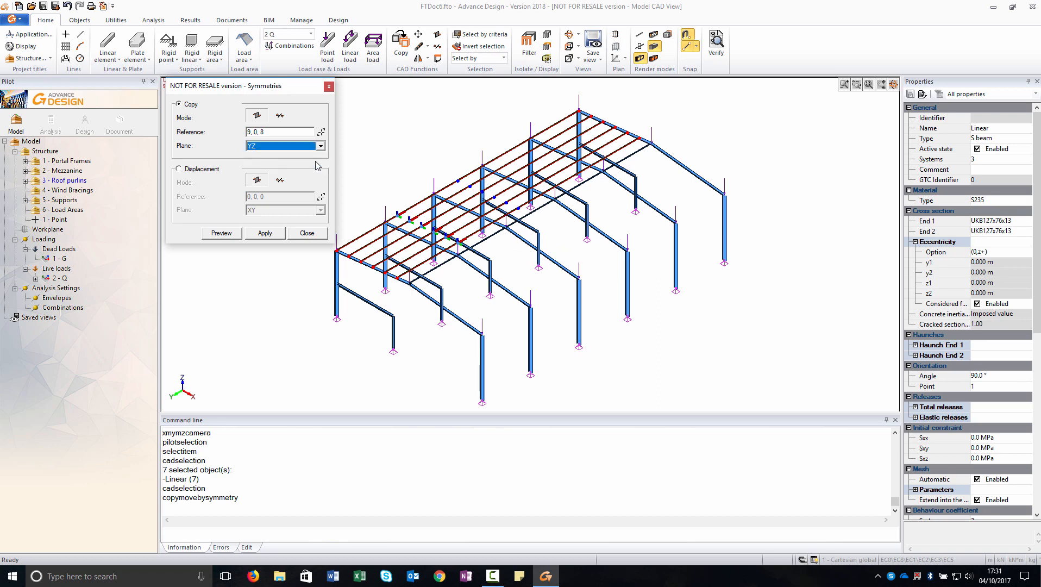
{"action": "left_click", "coordinate": [224, 232]}
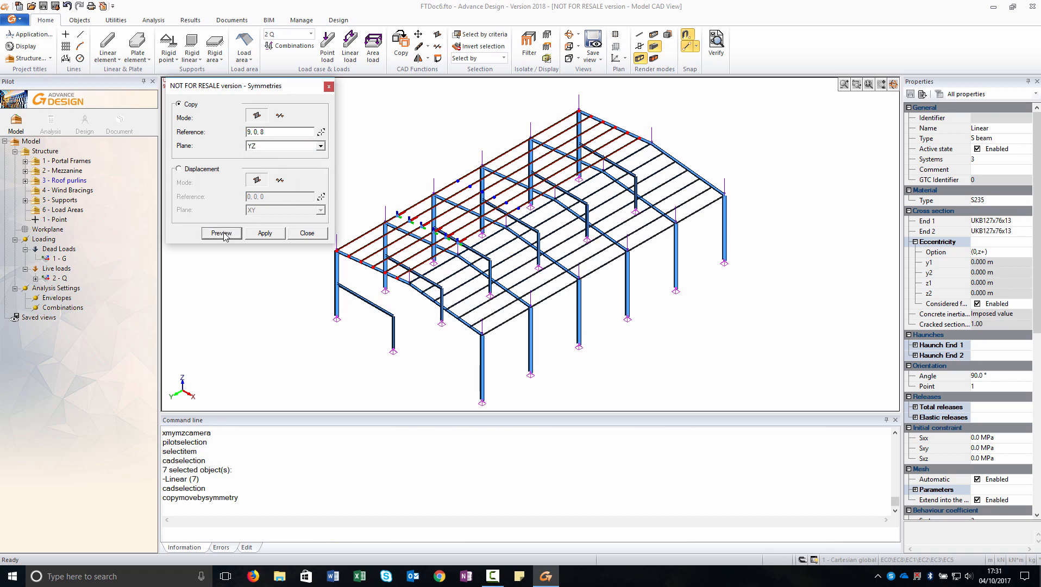
{"action": "left_click", "coordinate": [265, 233]}
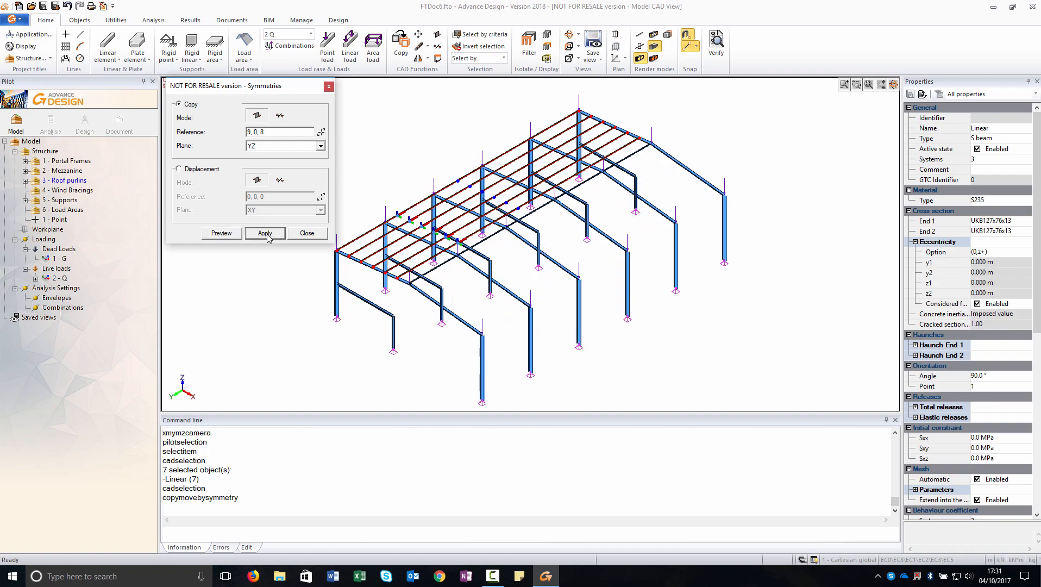
{"action": "left_click", "coordinate": [306, 233]}
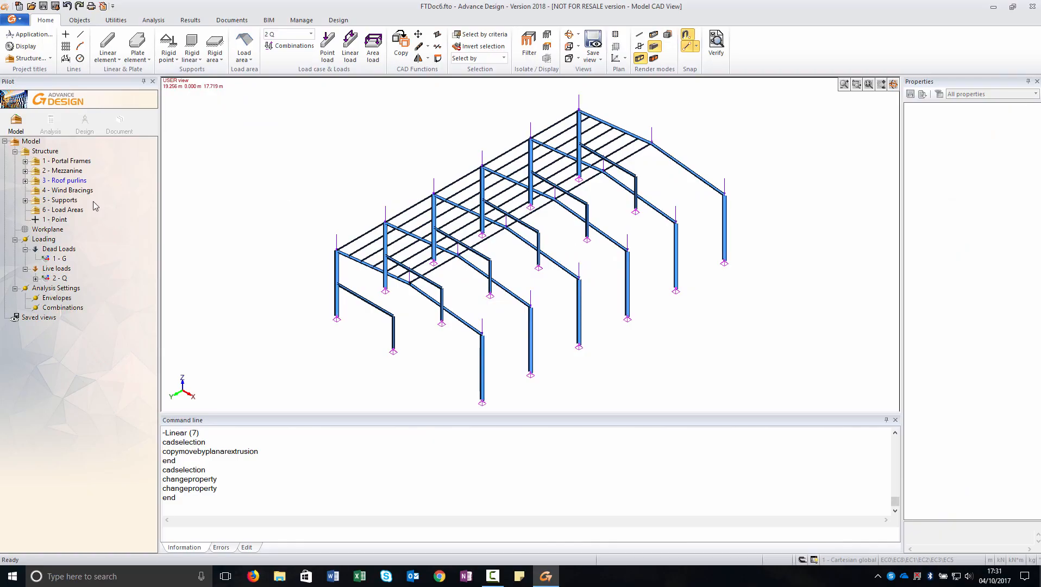
Try to mirror-copy all roof purlins except the ridge one with the planar symmetry command, about the vertical plane through the ridge
{"action": "left_click", "coordinate": [75, 183]}
{"action": "right_click", "coordinate": [76, 185]}
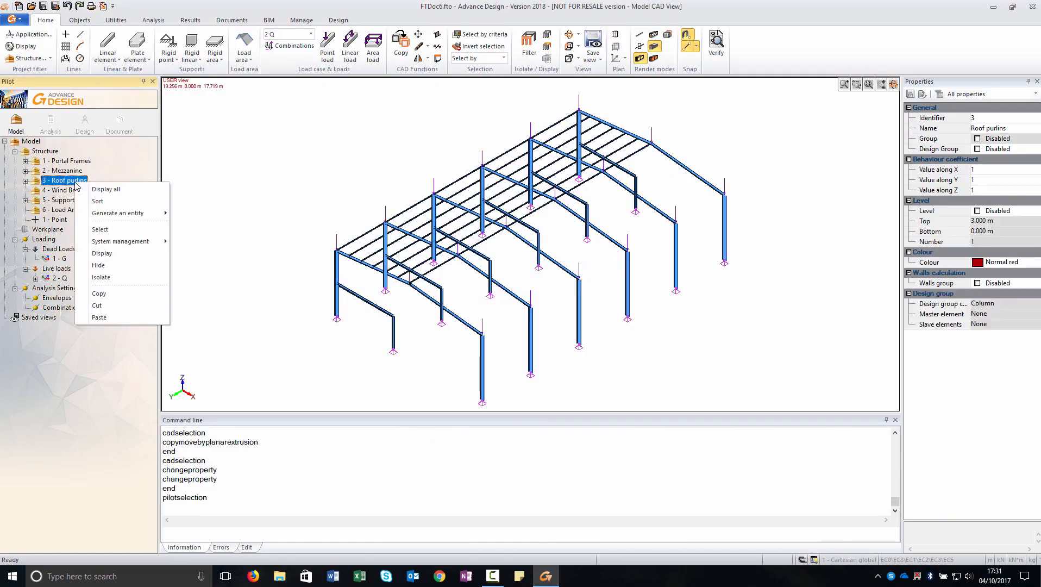
{"action": "left_click", "coordinate": [110, 231]}
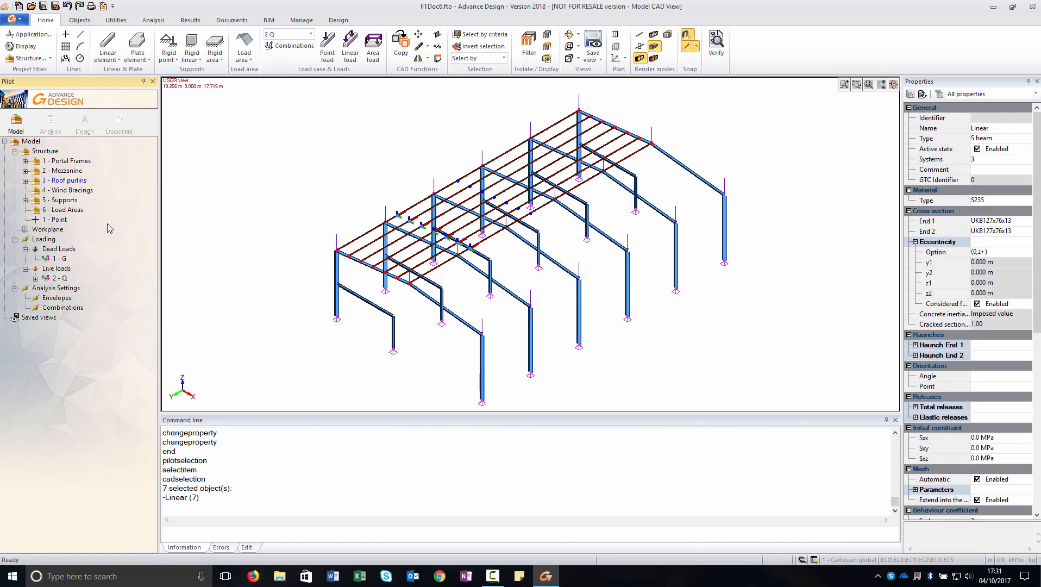
{"action": "left_click", "coordinate": [500, 240]}
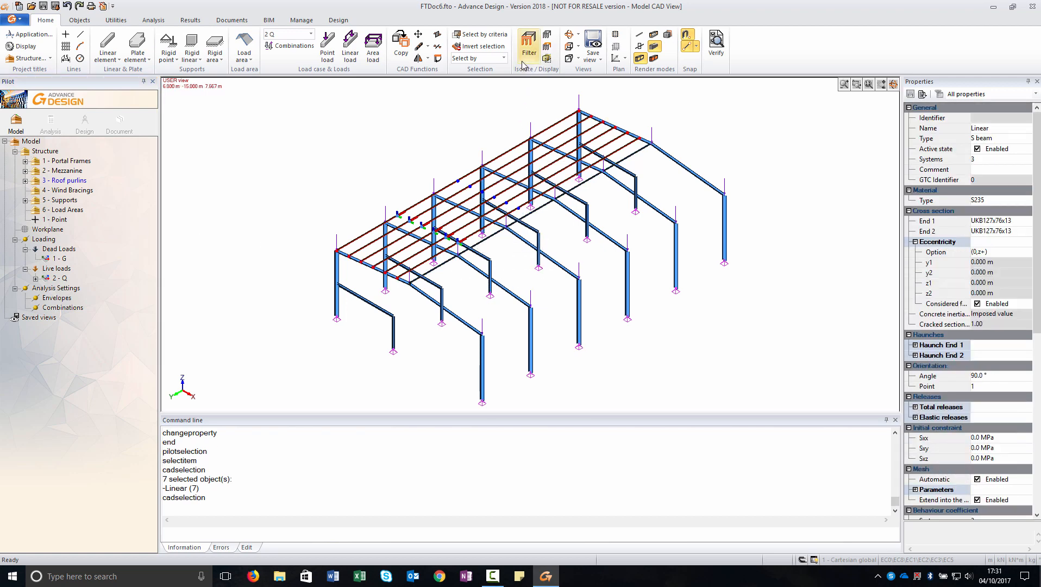
{"action": "left_click", "coordinate": [438, 36]}
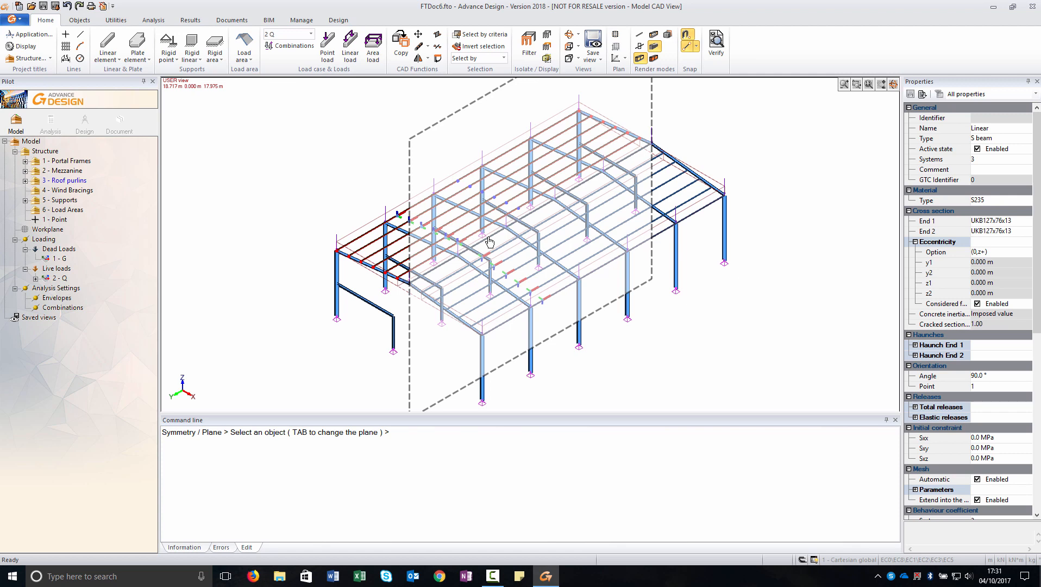
{"action": "left_click", "coordinate": [489, 241]}
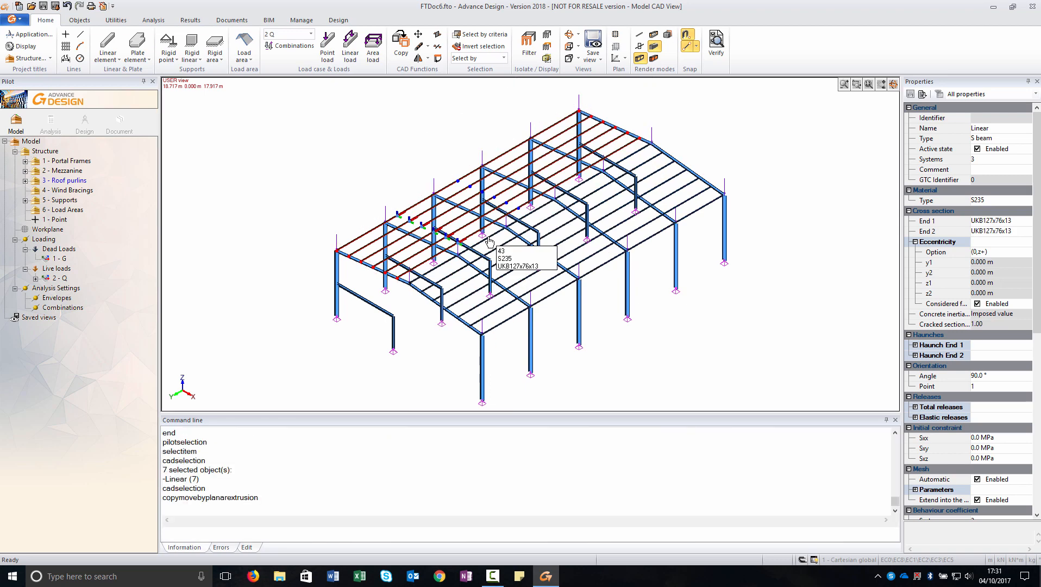
Copy all roof purlins except the ridge one by rotating them about the ridge line, from the first frame's near eaves to its opposite eaves
{"action": "left_click", "coordinate": [67, 182]}
{"action": "right_click", "coordinate": [68, 183]}
{"action": "left_click", "coordinate": [91, 228]}
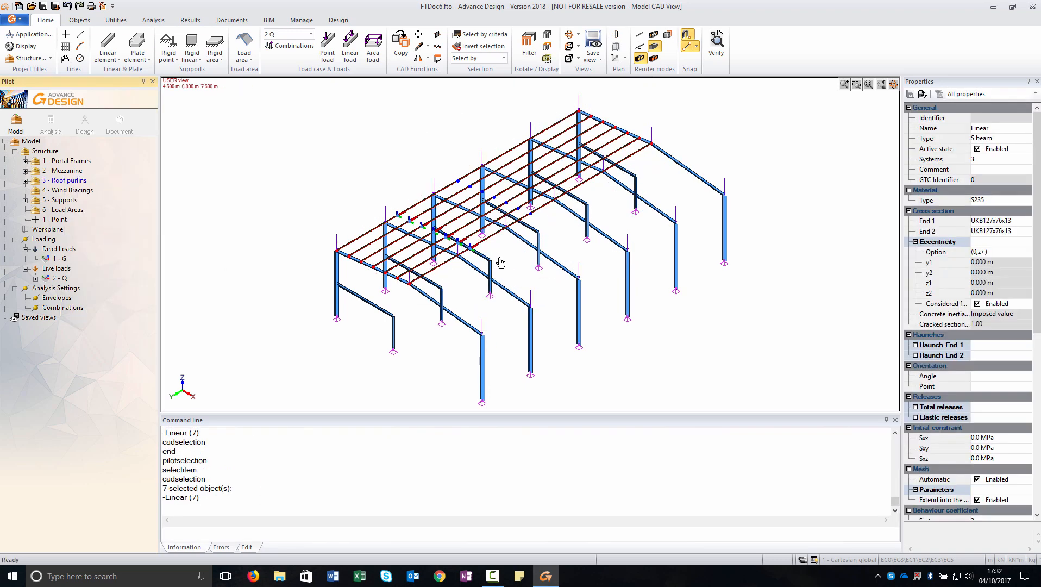
{"action": "left_click", "coordinate": [490, 245]}
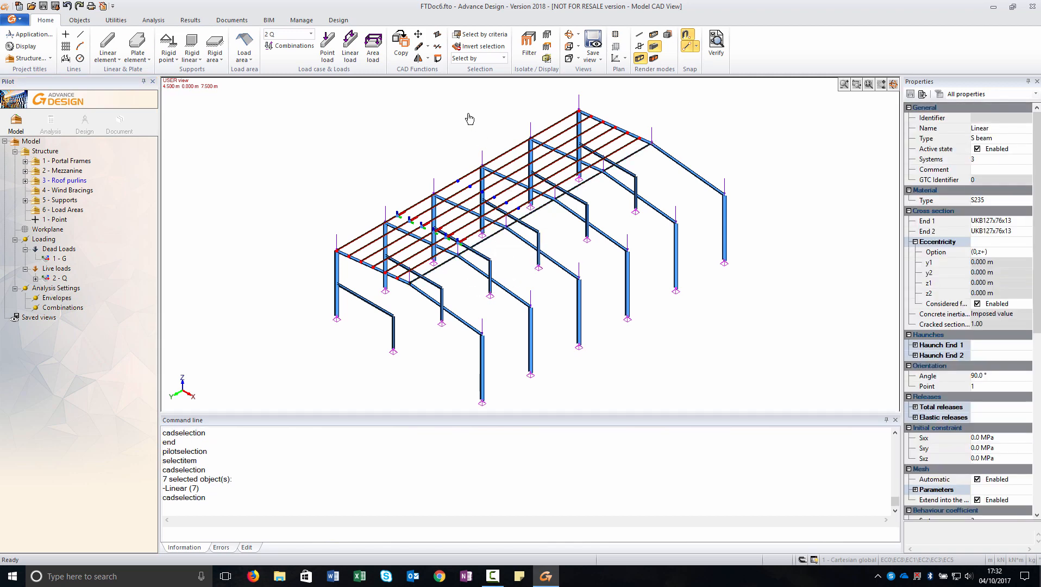
{"action": "left_click", "coordinate": [438, 59]}
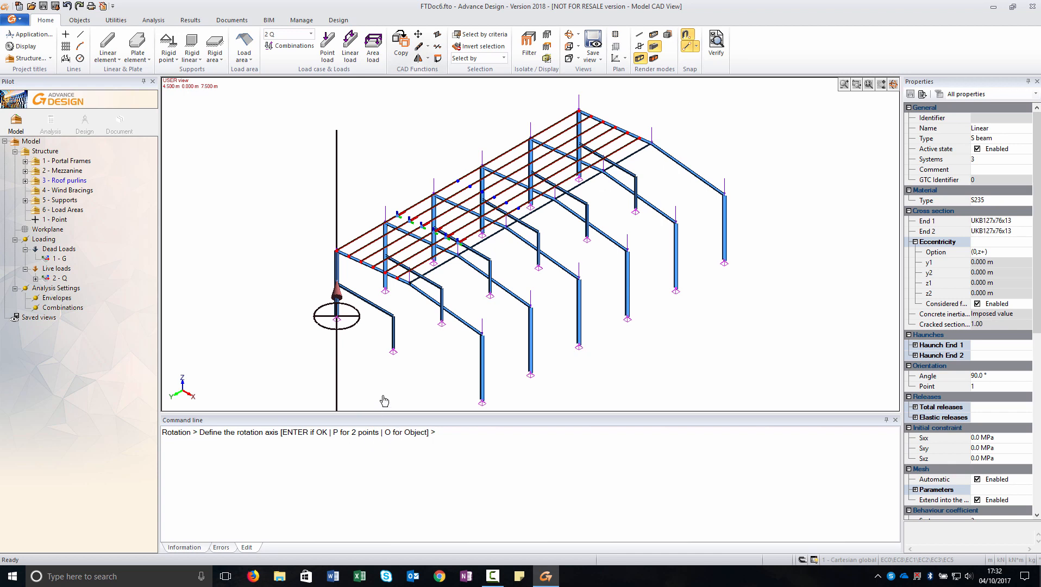
{"action": "type", "text": "p"}
{"action": "key", "text": "Return"}
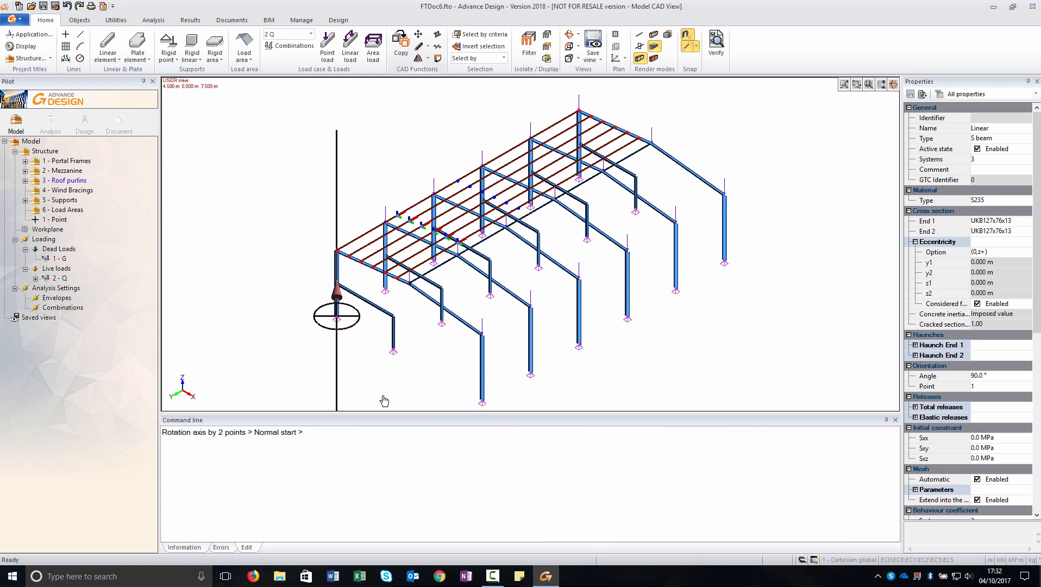
{"action": "left_click", "coordinate": [409, 283]}
{"action": "left_click", "coordinate": [652, 148]}
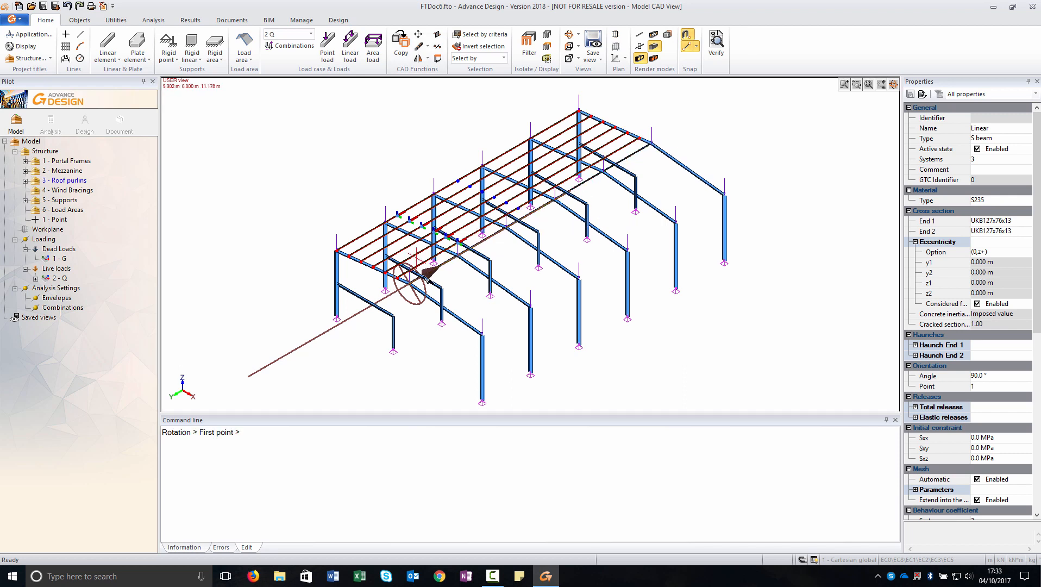
{"action": "left_click", "coordinate": [337, 252]}
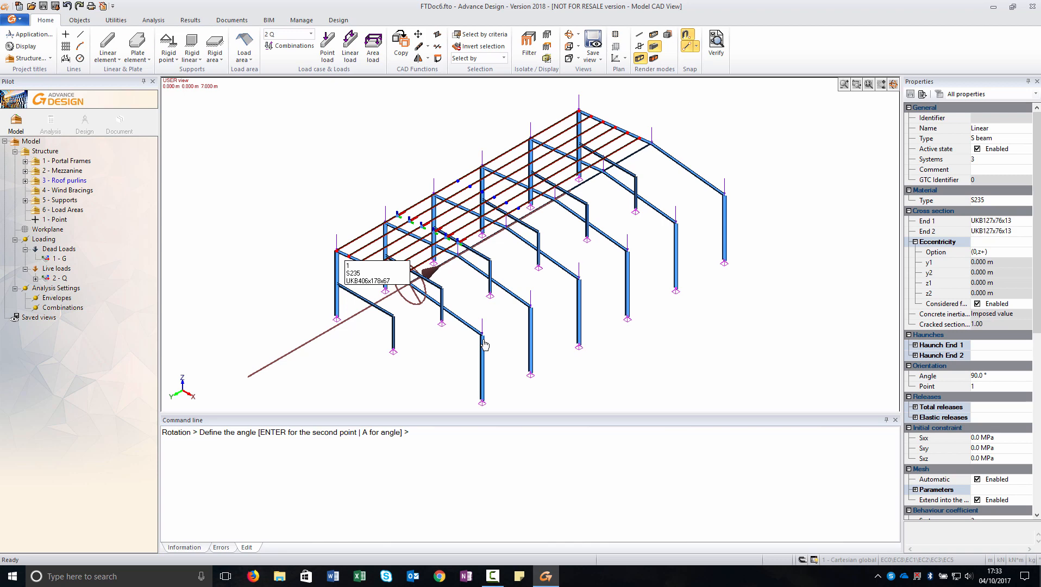
{"action": "key", "text": "Return"}
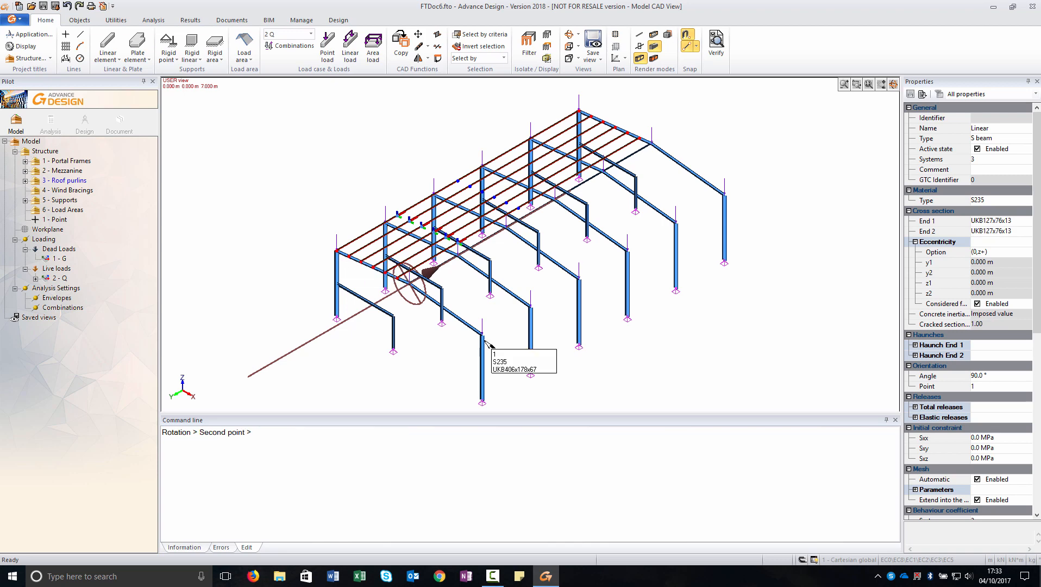
{"action": "left_click", "coordinate": [481, 335]}
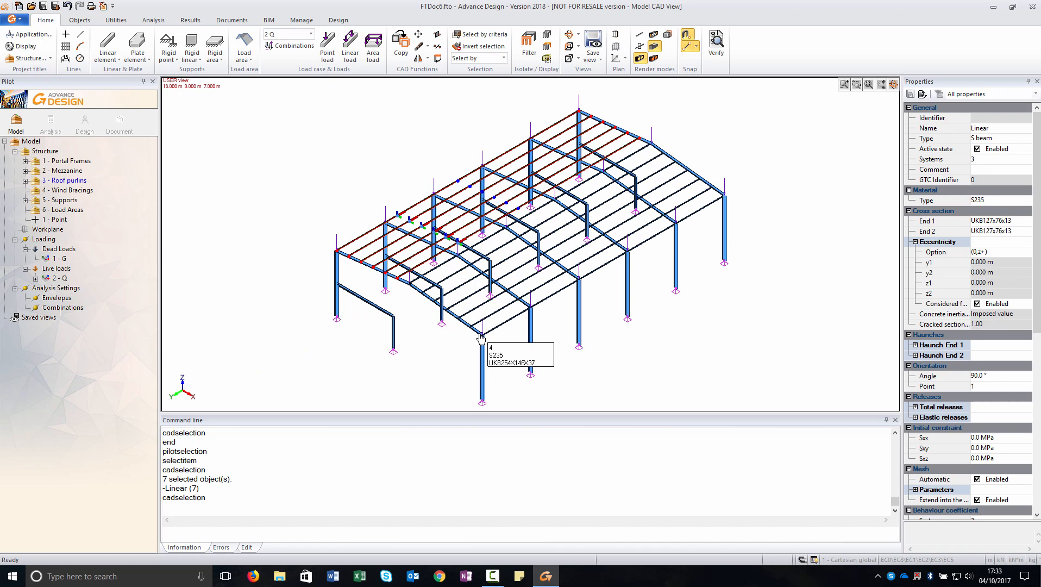
{"action": "key", "text": "Escape"}
Examine the local axes of all roof purlins and of the copied purlins on the second slope to check their orientation
{"action": "left_click", "coordinate": [73, 180]}
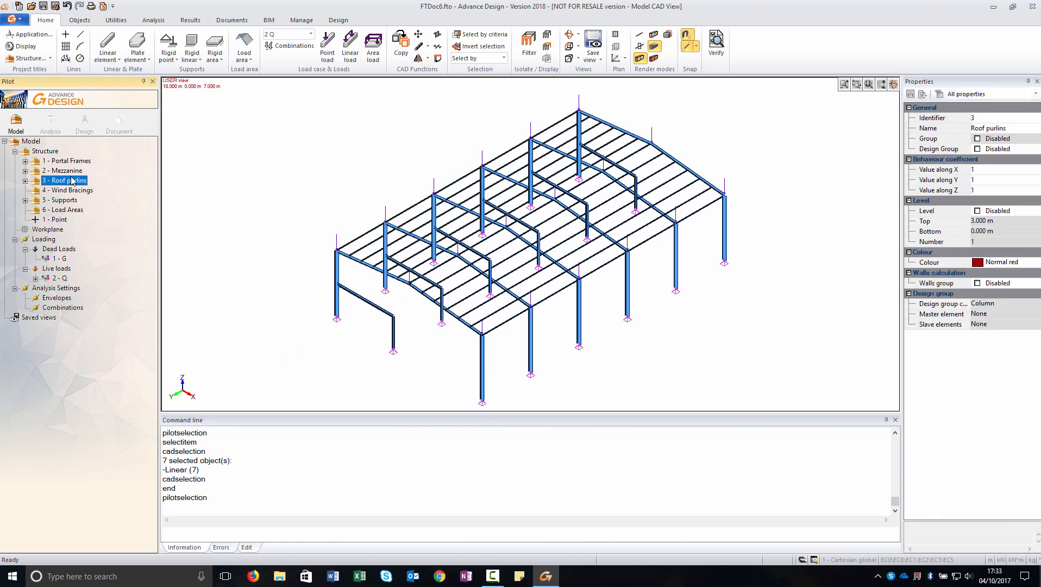
{"action": "right_click", "coordinate": [73, 181]}
{"action": "left_click", "coordinate": [92, 228]}
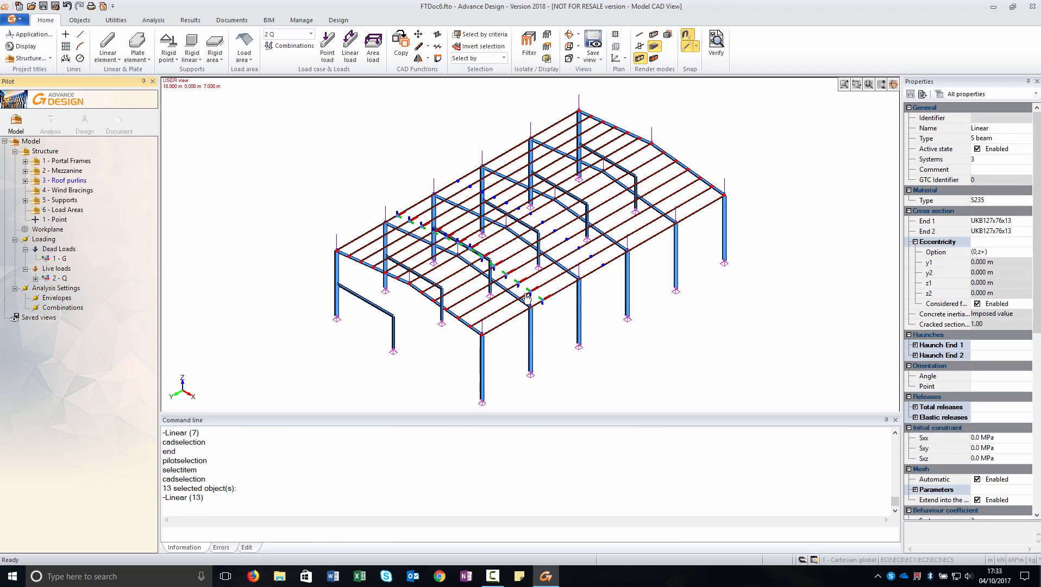
{"action": "scroll", "coordinate": [611, 327], "scroll_direction": "up", "scroll_amount": 5}
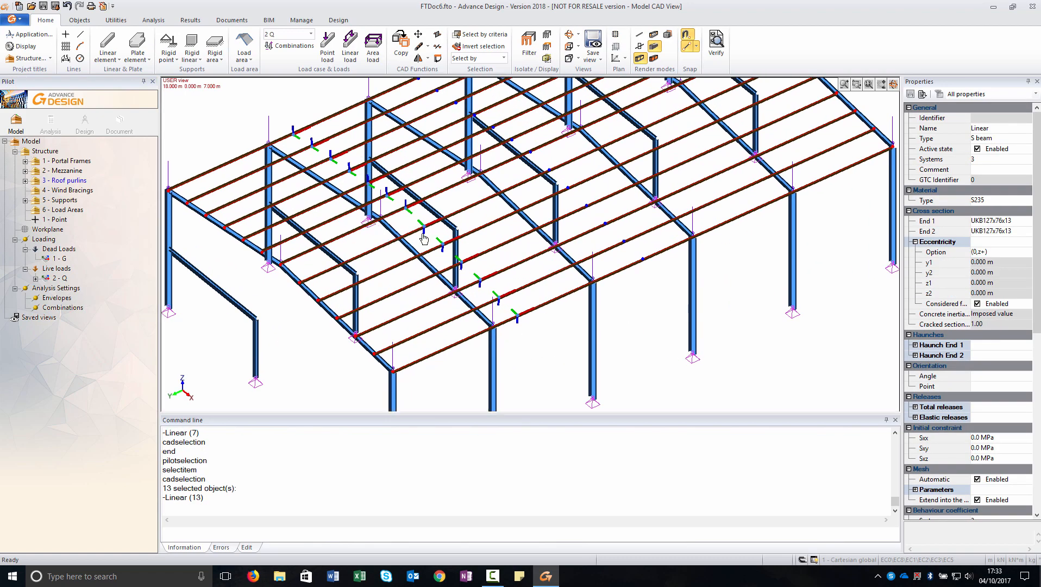
{"action": "key", "text": "Escape"}
{"action": "left_click_drag", "start_coordinate": [532, 329], "coordinate": [473, 214]}
{"action": "left_click", "coordinate": [477, 204]}
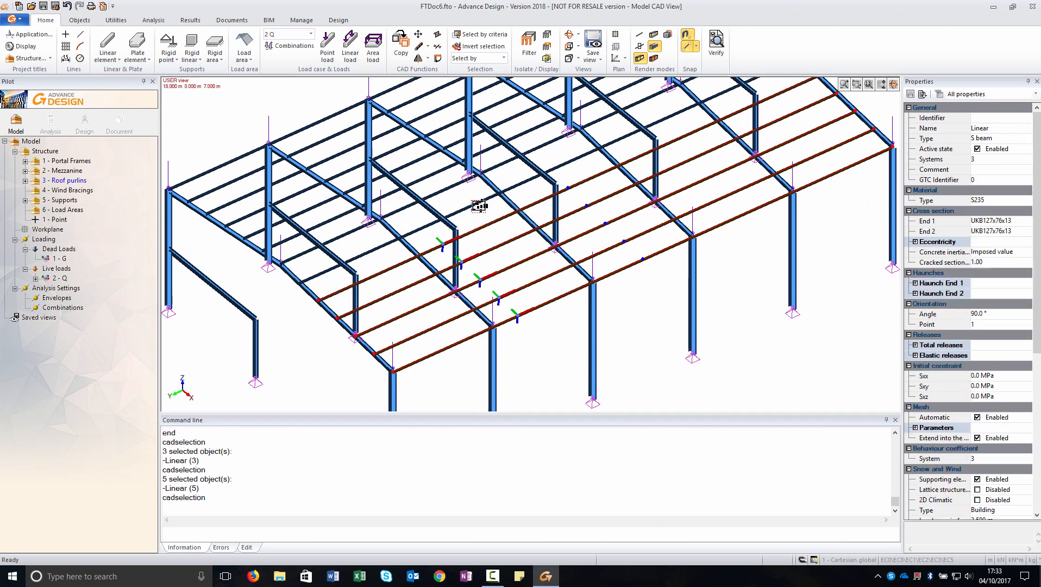
{"action": "right_click", "coordinate": [639, 308]}
{"action": "left_click", "coordinate": [673, 388]}
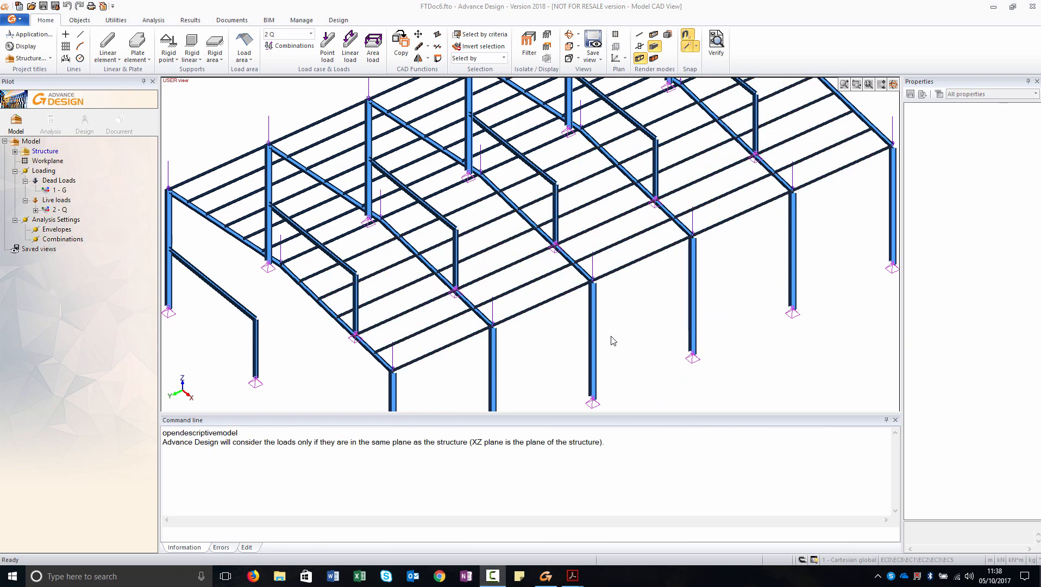
Isolate the Mezzanine system in the model view
{"action": "left_click", "coordinate": [869, 86]}
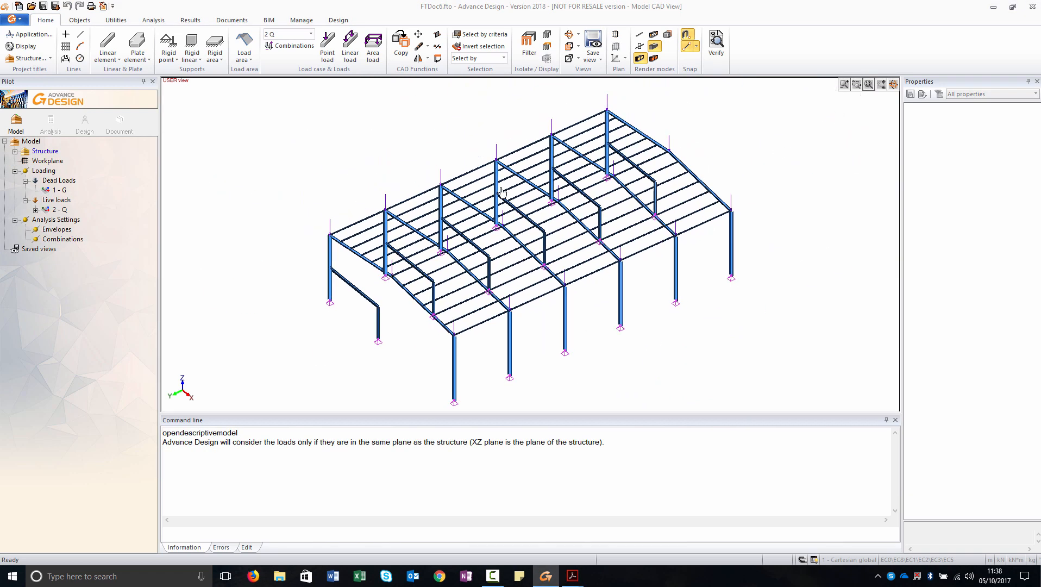
{"action": "left_click", "coordinate": [16, 151]}
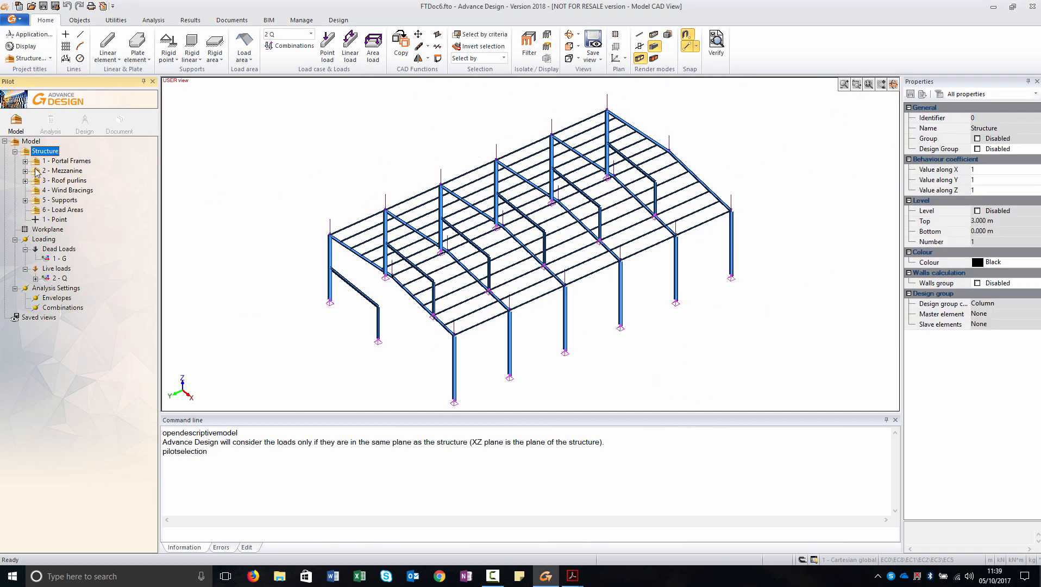
{"action": "left_click", "coordinate": [64, 171]}
{"action": "right_click", "coordinate": [67, 172]}
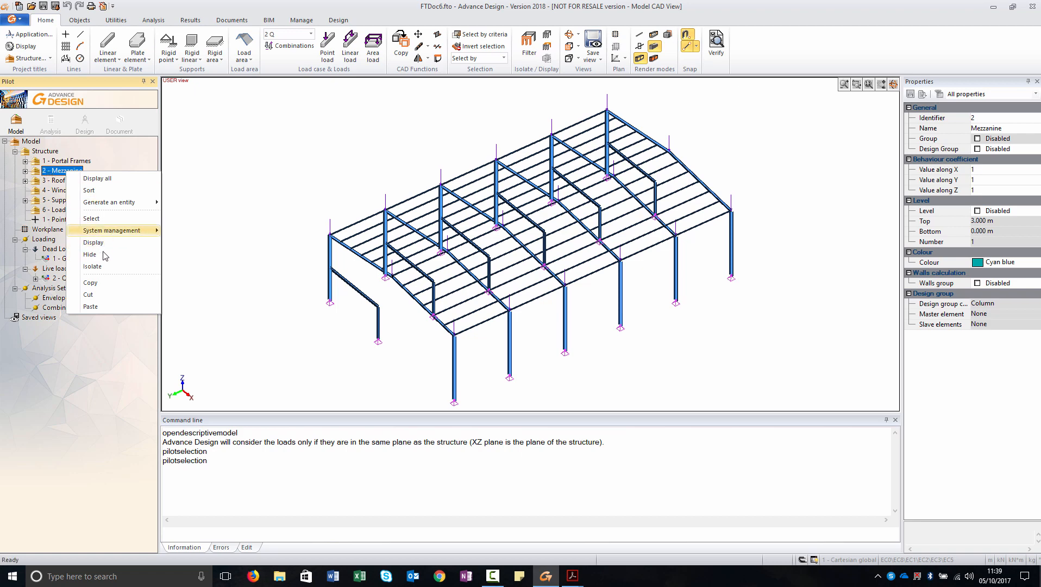
{"action": "left_click", "coordinate": [115, 268]}
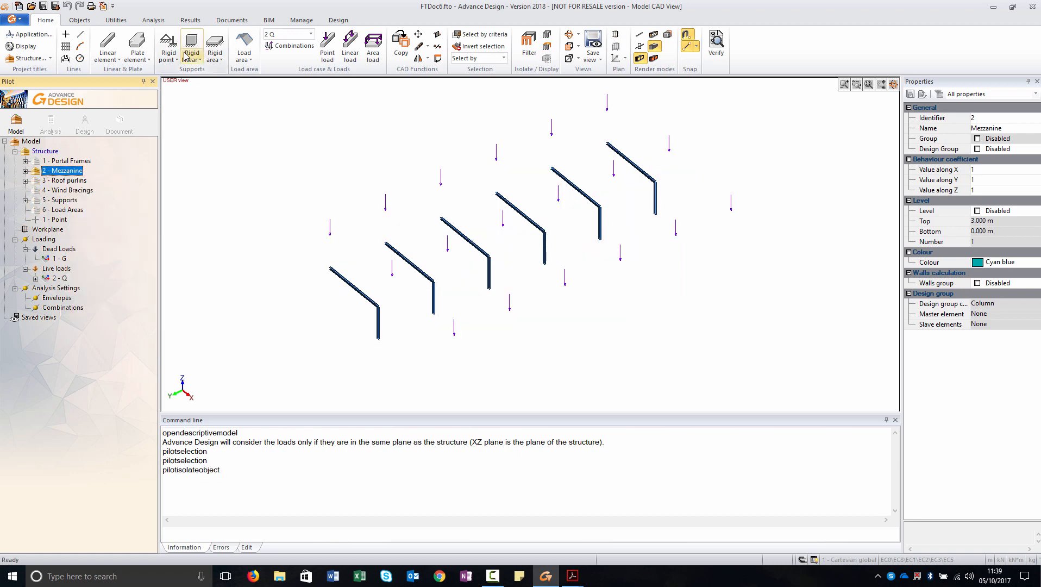
Draw two UKC203x203x46 beams along the mezzanine's long edges, joining the beam ends from the first frame to the last
{"action": "left_click", "coordinate": [107, 45]}
{"action": "left_click", "coordinate": [1026, 222]}
{"action": "left_click", "coordinate": [1027, 222]}
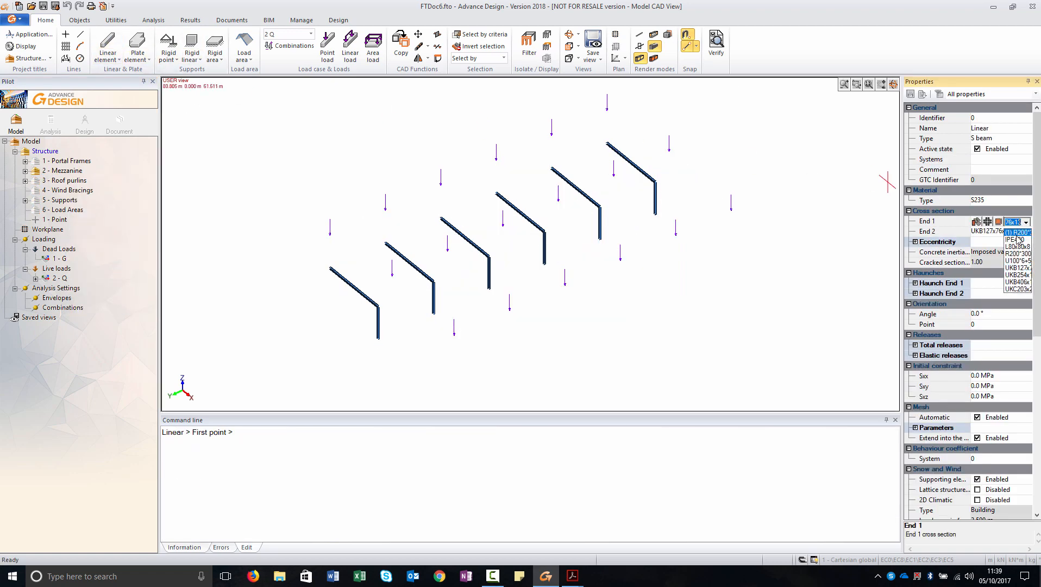
{"action": "left_click", "coordinate": [1013, 289]}
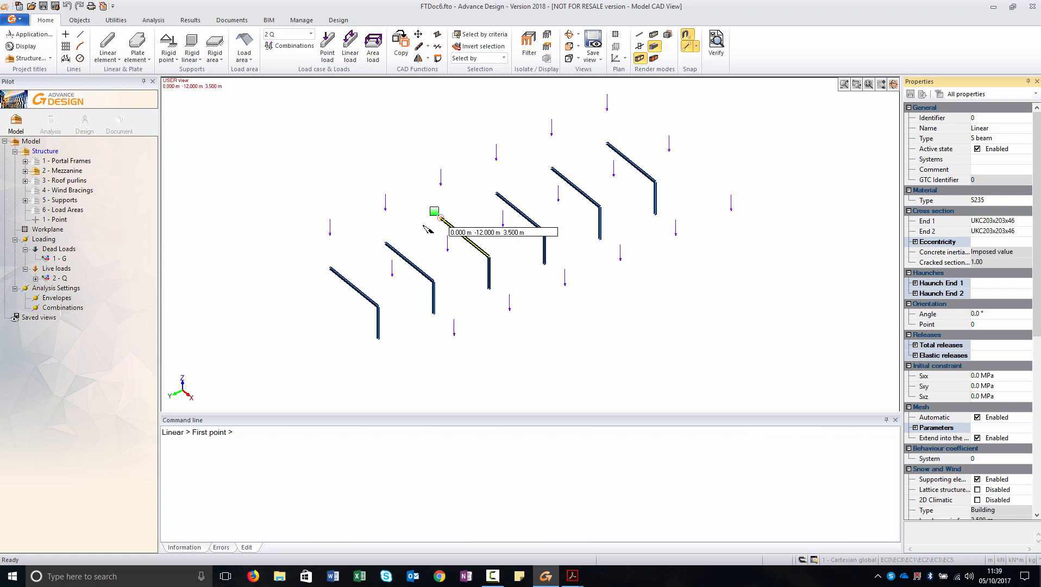
{"action": "left_click", "coordinate": [329, 268]}
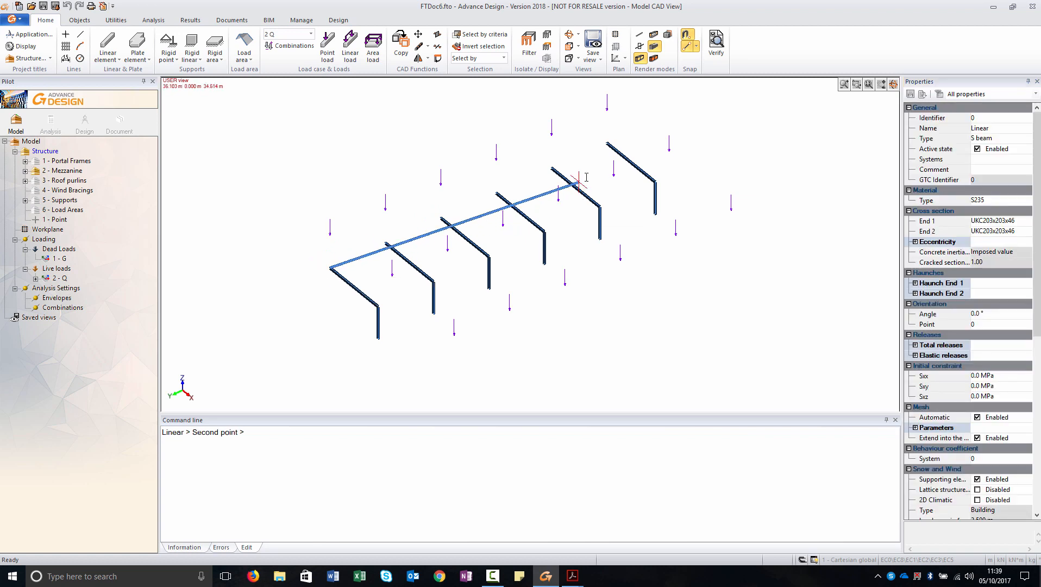
{"action": "left_click", "coordinate": [607, 144]}
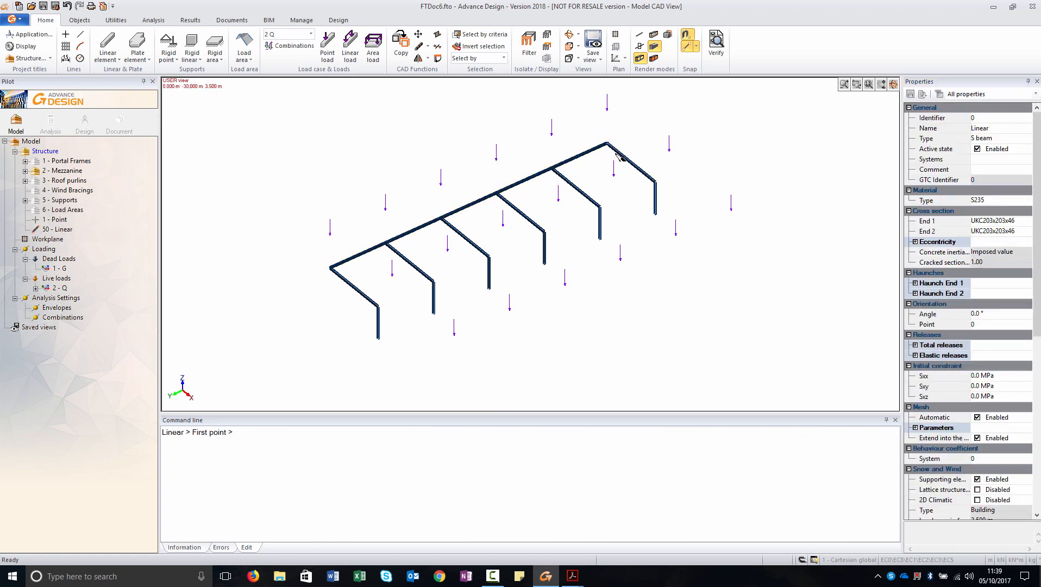
{"action": "left_click", "coordinate": [378, 306]}
{"action": "left_click", "coordinate": [655, 183]}
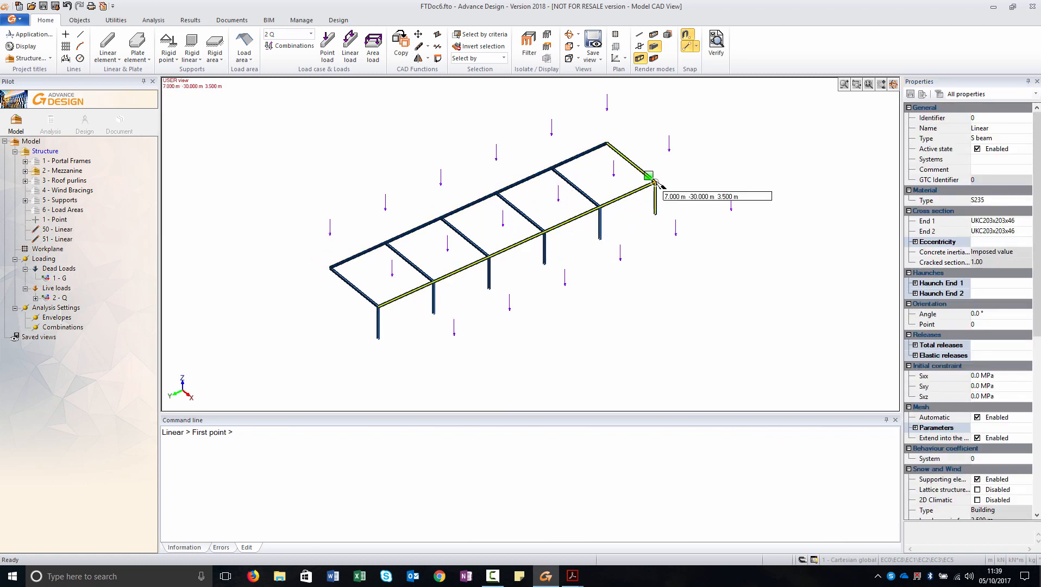
{"action": "key", "text": "Escape"}
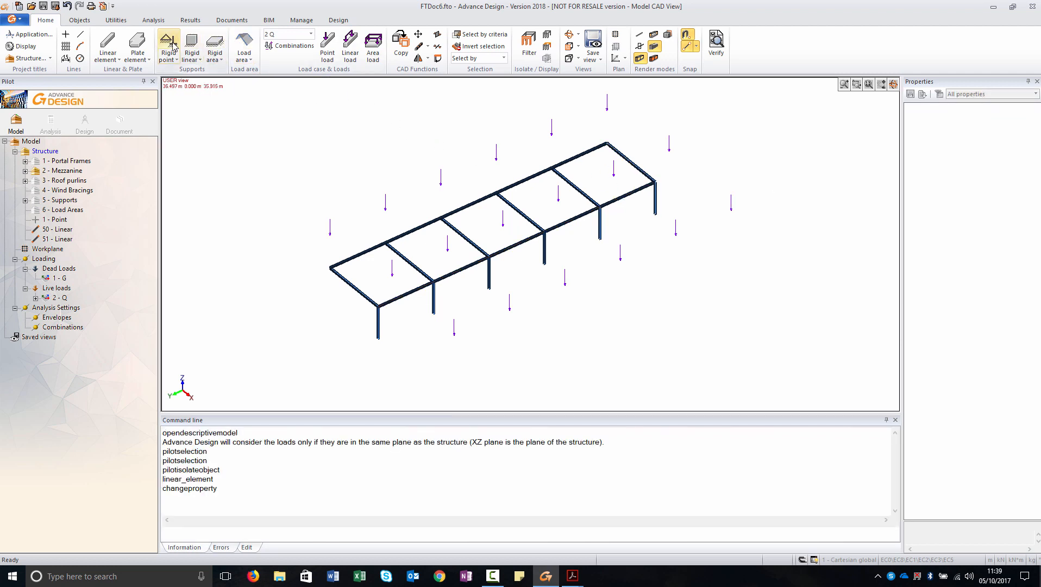
Draw a 180 mm thick C30/37 shell plate over the mezzanine floor through its four outer corners
{"action": "left_click", "coordinate": [138, 42]}
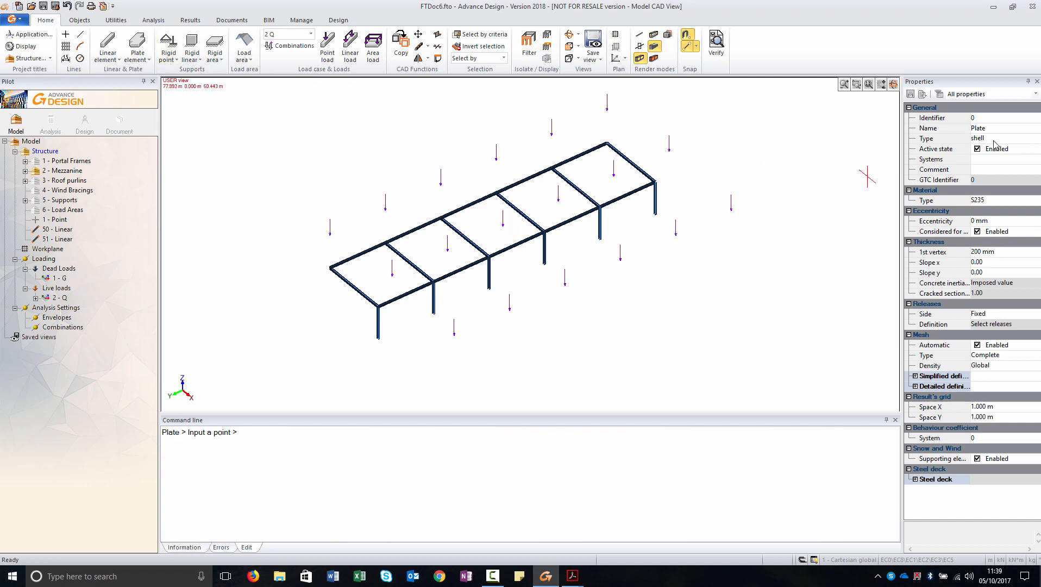
{"action": "left_click", "coordinate": [989, 201]}
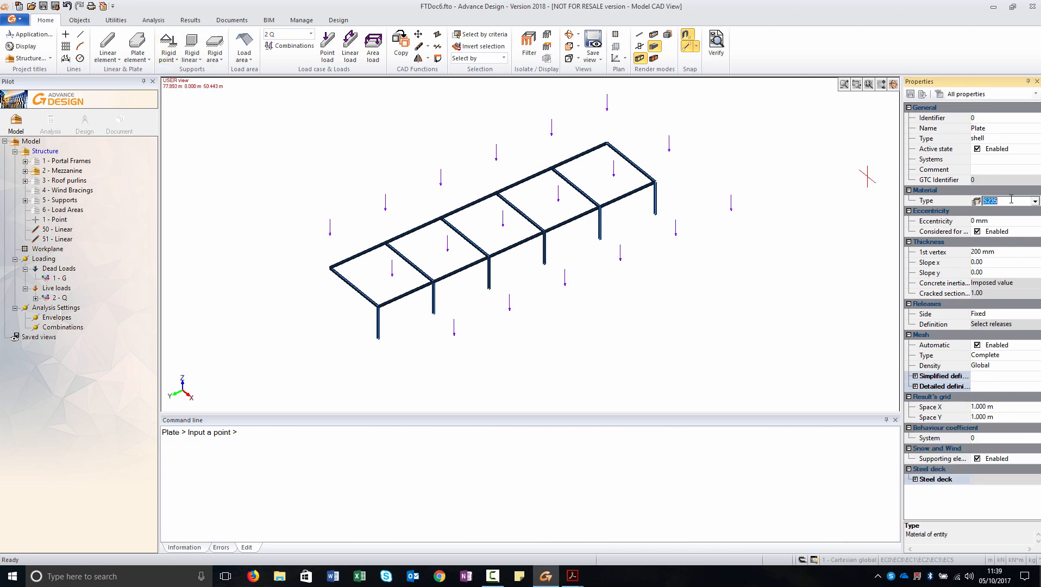
{"action": "left_click", "coordinate": [1035, 202]}
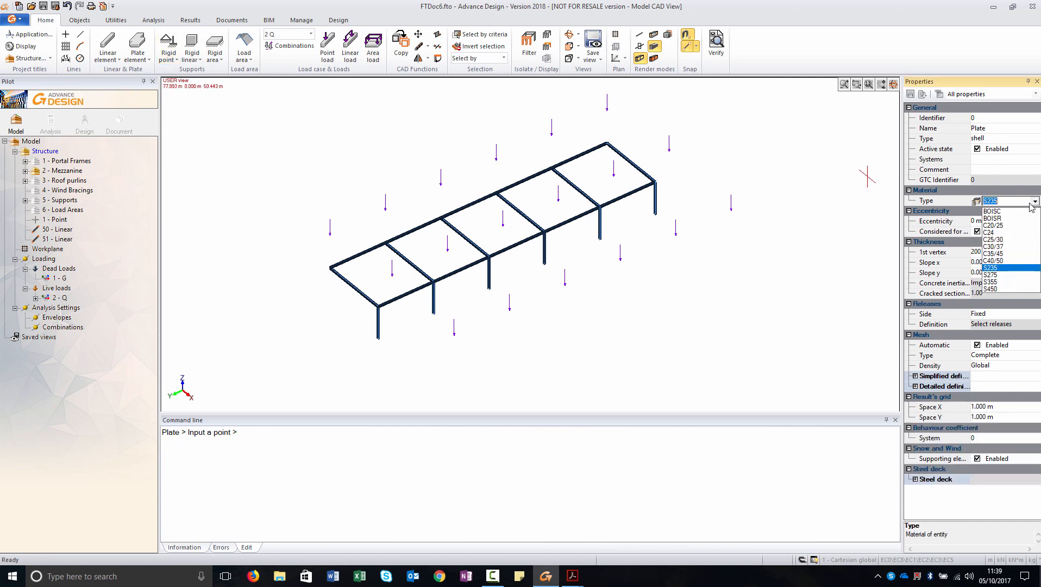
{"action": "left_click", "coordinate": [1005, 248]}
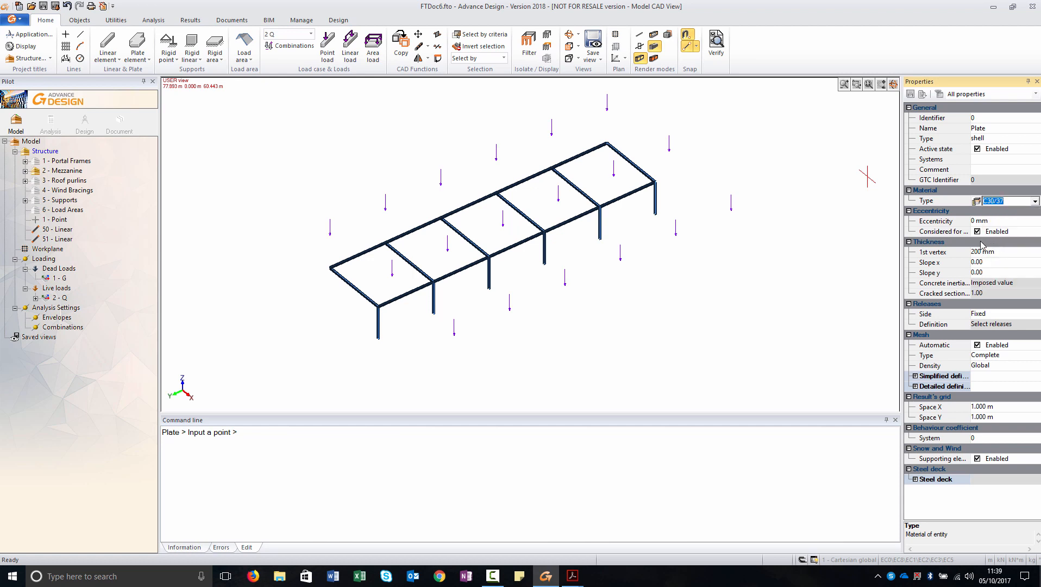
{"action": "left_click", "coordinate": [983, 252]}
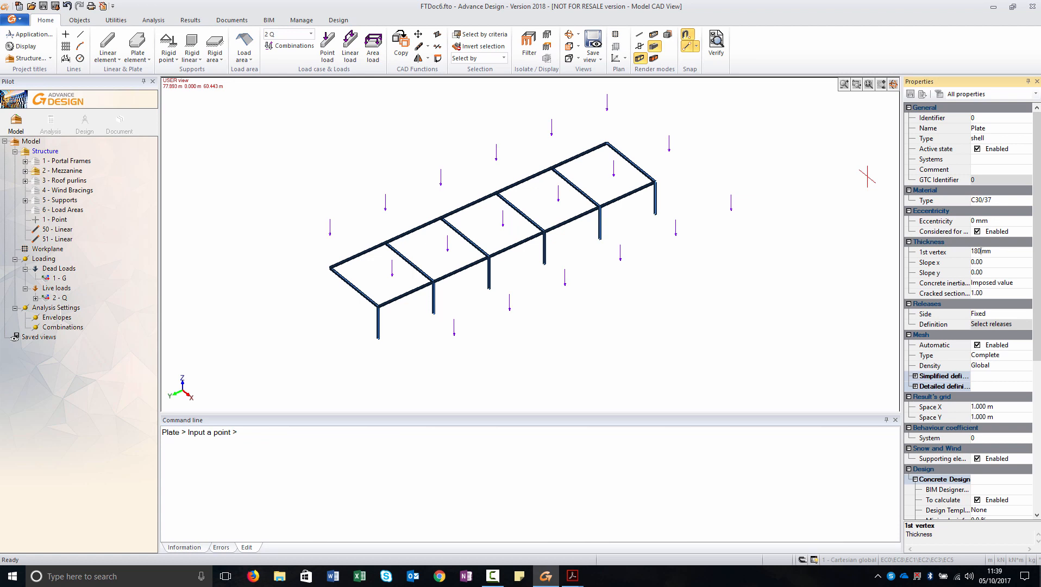
{"action": "type", "text": "180"}
{"action": "key", "text": "Return"}
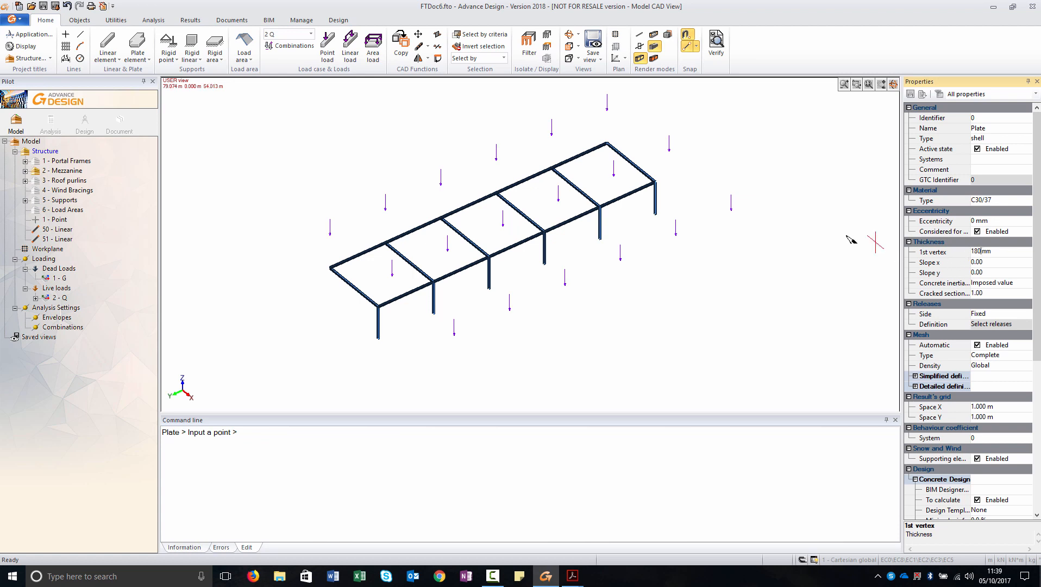
{"action": "left_click", "coordinate": [330, 268]}
{"action": "left_click", "coordinate": [378, 307]}
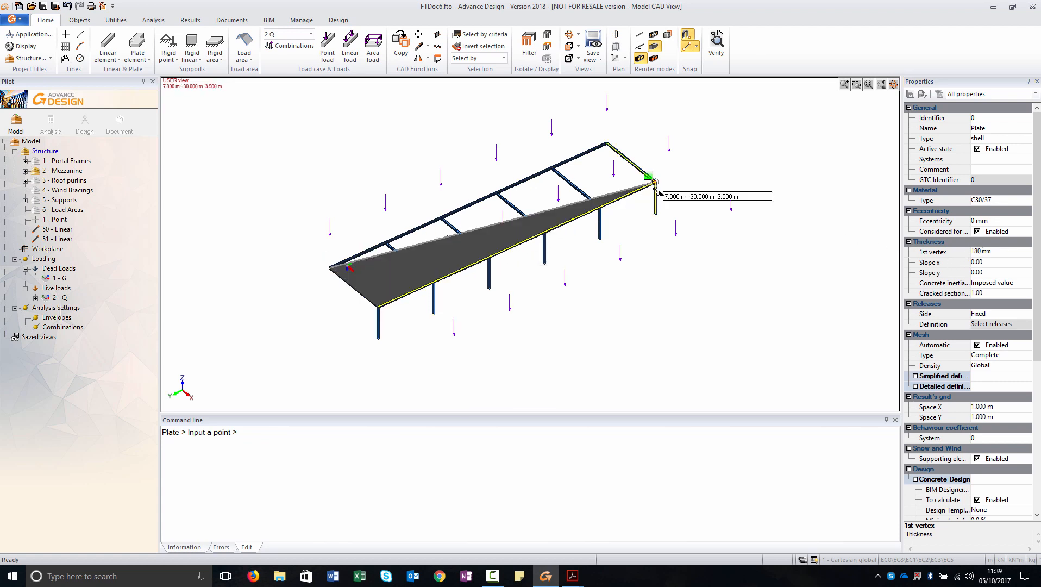
{"action": "left_click", "coordinate": [655, 182]}
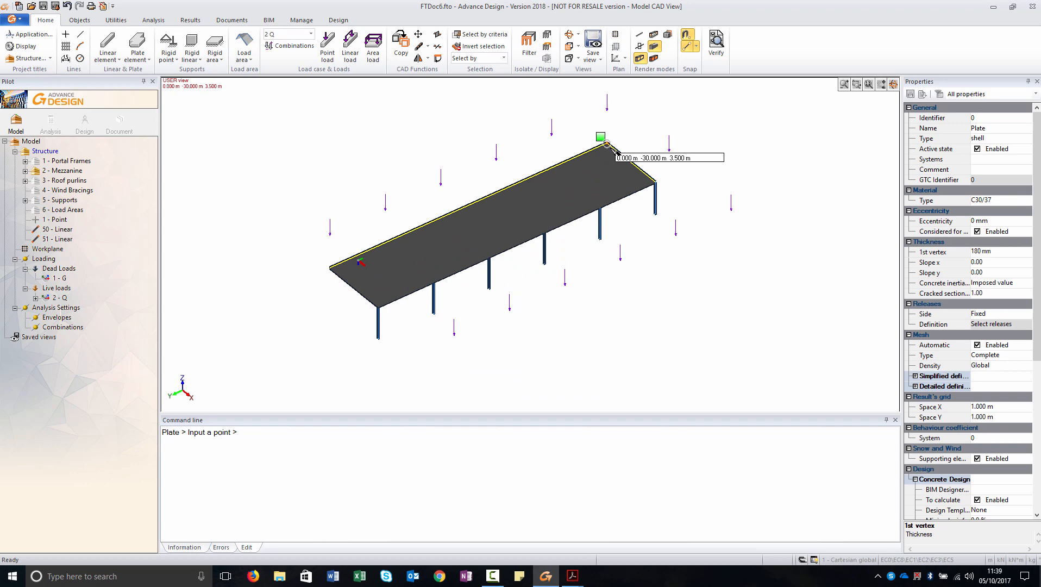
{"action": "left_click", "coordinate": [607, 144]}
{"action": "key", "text": "Escape"}
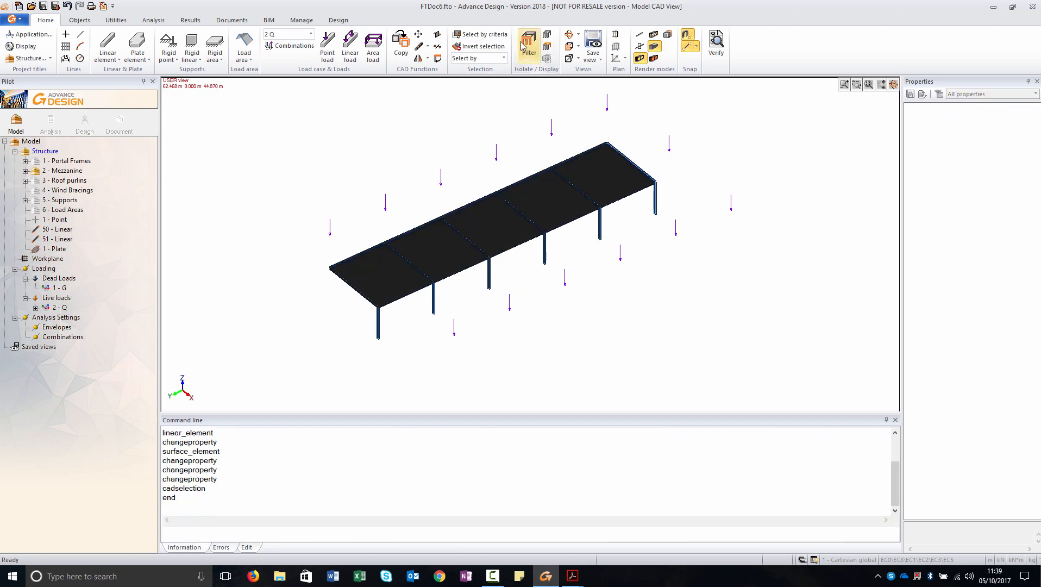
Redisplay all elements of the structure
{"action": "left_click", "coordinate": [547, 36]}
{"action": "left_click", "coordinate": [569, 34]}
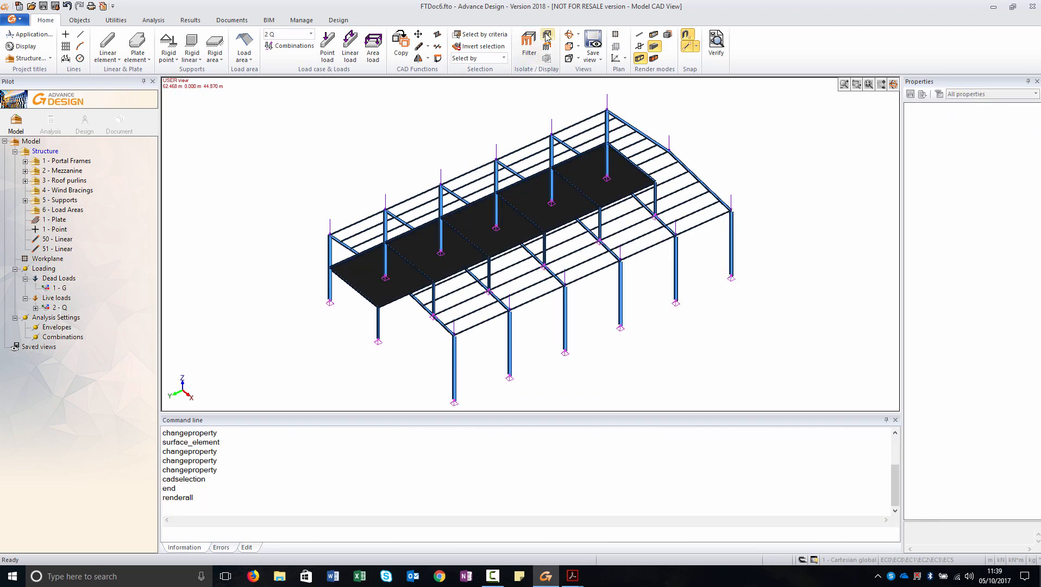
{"action": "left_click_drag", "start_coordinate": [577, 344], "coordinate": [755, 341]}
Isolate the Portal Frames system in the model view
{"action": "left_click", "coordinate": [64, 161]}
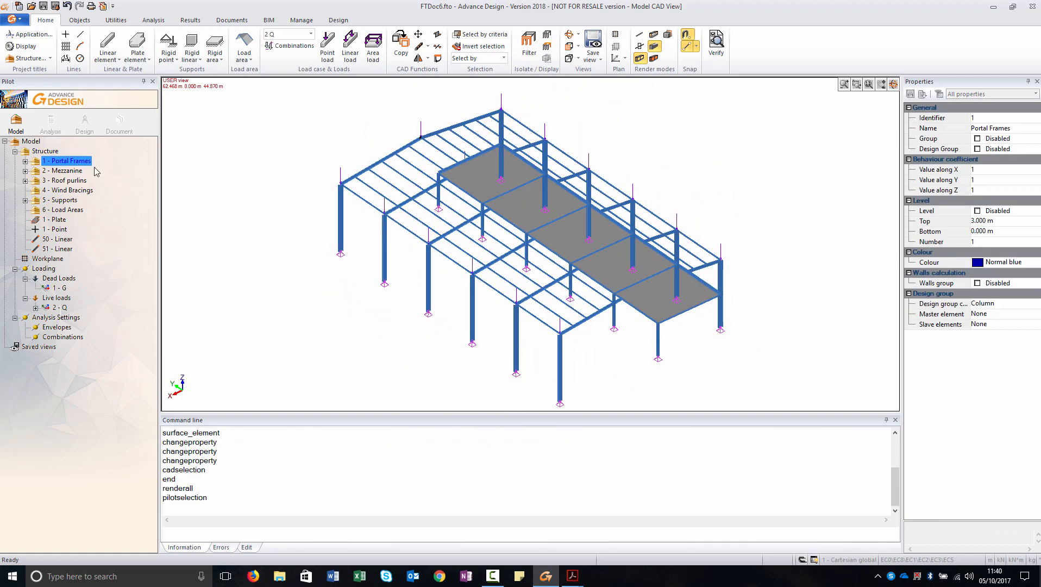
{"action": "right_click", "coordinate": [59, 162]}
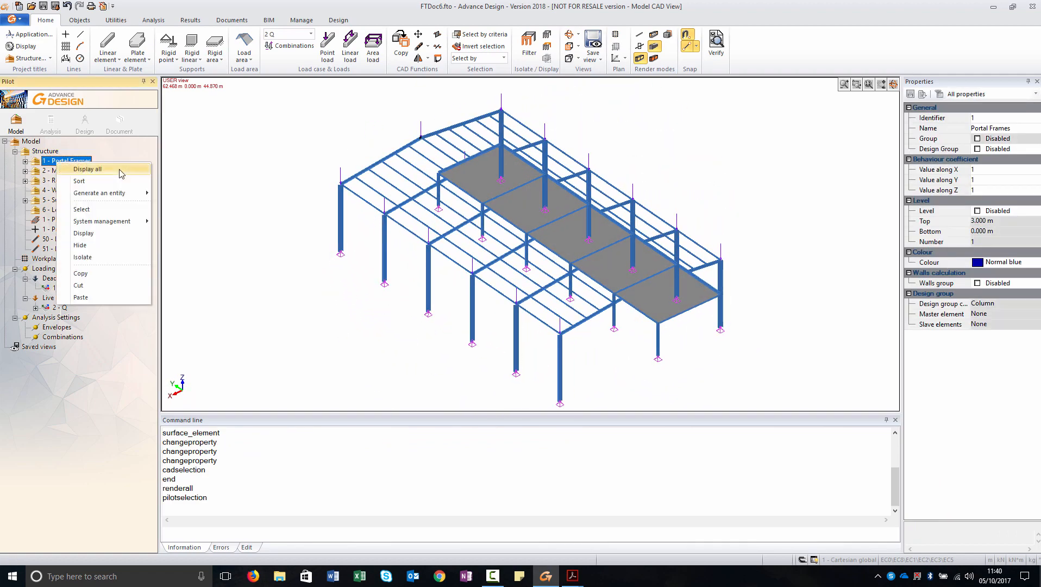
{"action": "left_click", "coordinate": [103, 257]}
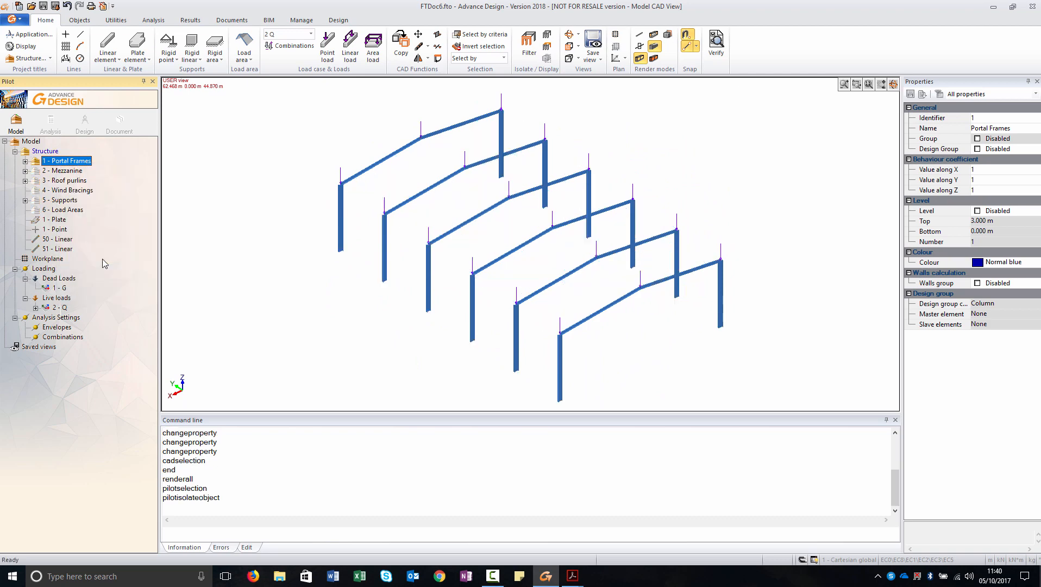
Start a new linear element and set its type to bar
{"action": "left_click", "coordinate": [107, 48]}
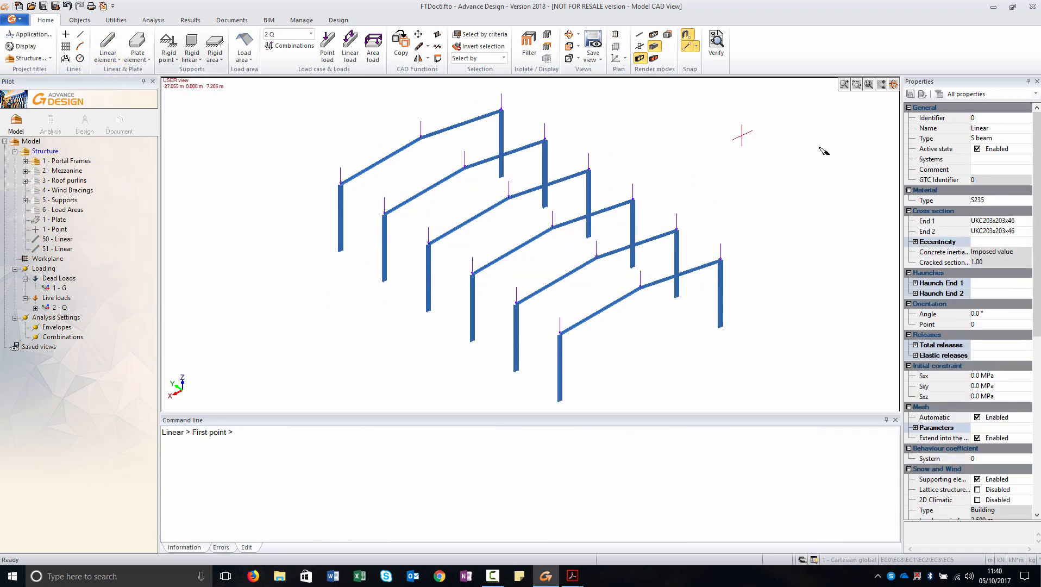
{"action": "left_click", "coordinate": [1005, 139]}
{"action": "left_click", "coordinate": [1027, 139]}
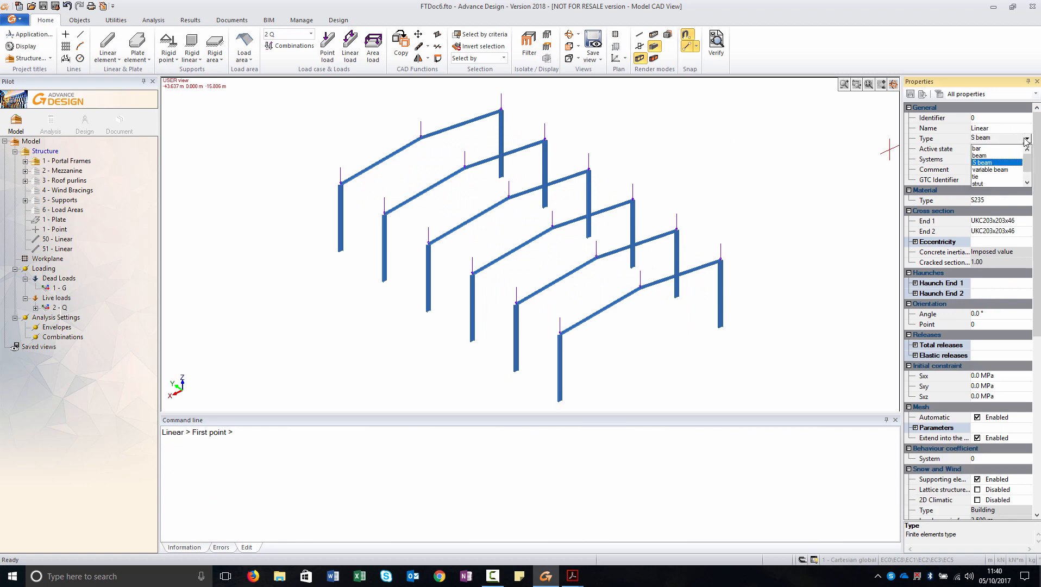
{"action": "left_click", "coordinate": [986, 150]}
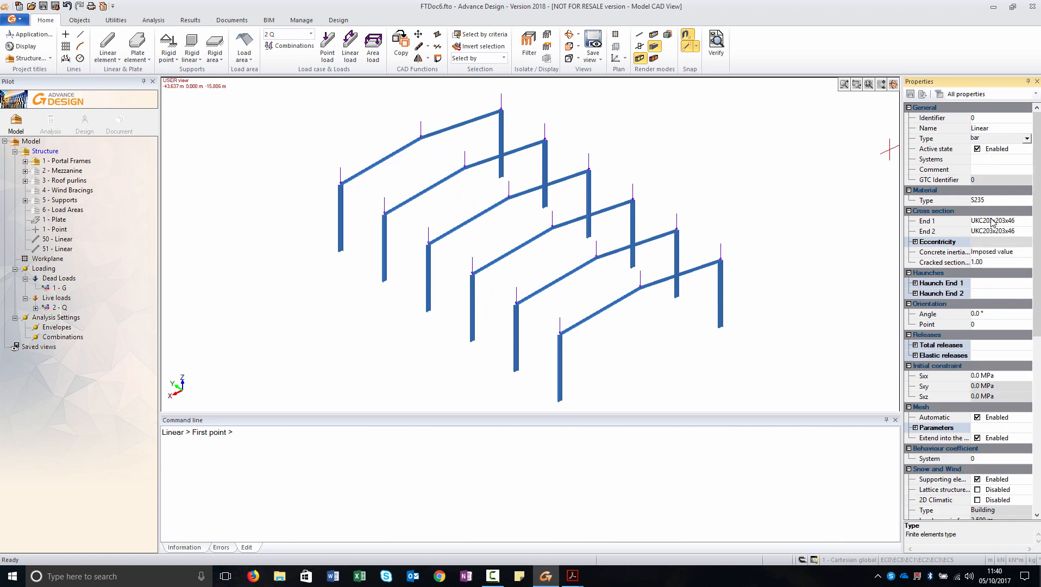
Assign the Celsius CHS33.7x4 cross section from the UK Advance Celsius CHS library to the new linear elements
{"action": "left_click", "coordinate": [1007, 200]}
{"action": "left_click", "coordinate": [1003, 223]}
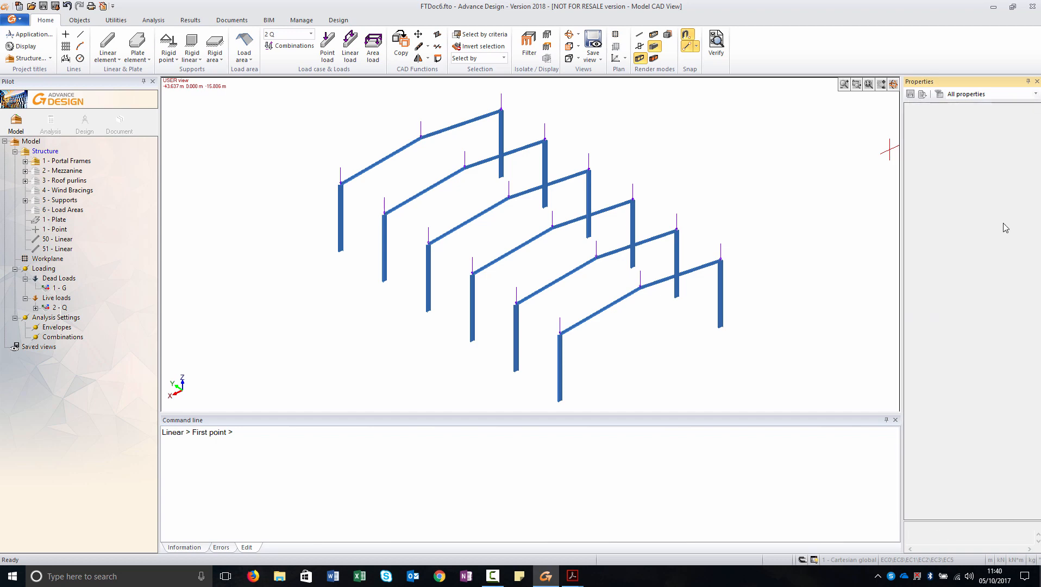
{"action": "left_click", "coordinate": [980, 220]}
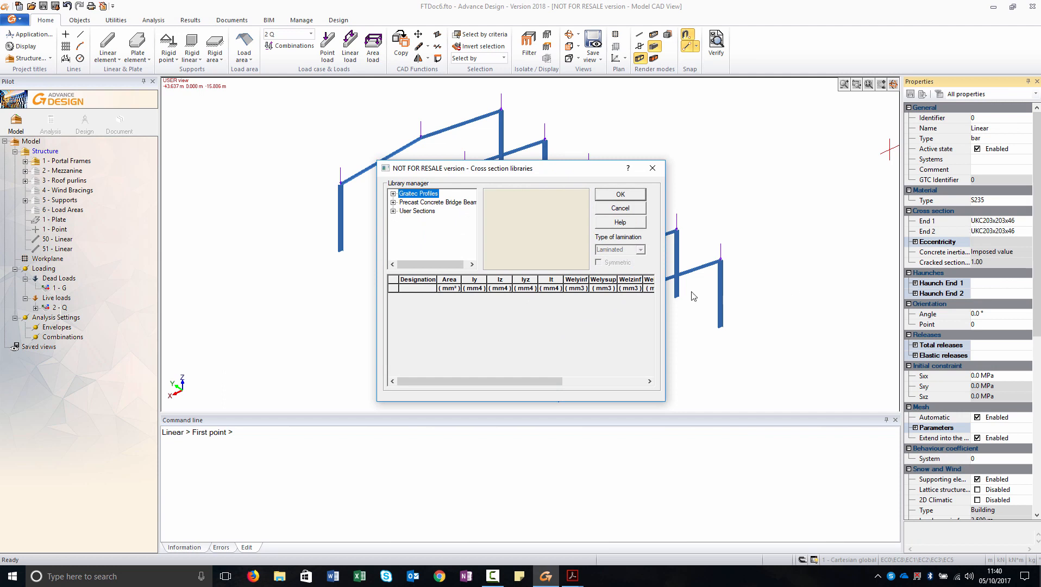
{"action": "left_click", "coordinate": [393, 193]}
{"action": "left_click_drag", "start_coordinate": [472, 202], "coordinate": [473, 226]}
{"action": "left_click", "coordinate": [457, 230]}
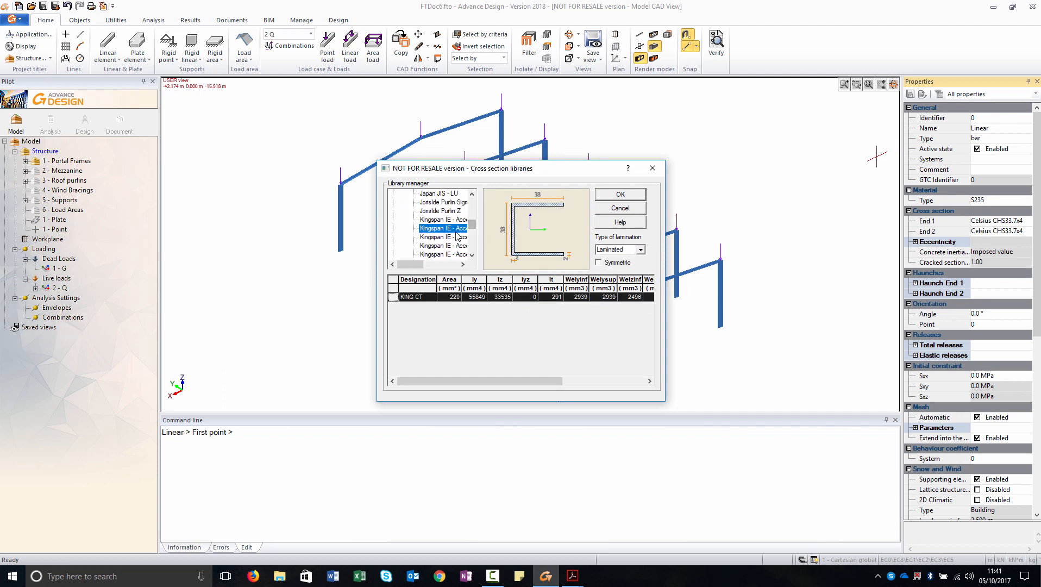
{"action": "key", "text": "u"}
{"action": "scroll", "coordinate": [456, 232], "scroll_direction": "down", "scroll_amount": 3}
{"action": "left_click_drag", "start_coordinate": [667, 205], "coordinate": [723, 203]}
{"action": "left_click", "coordinate": [465, 254]}
{"action": "left_click_drag", "start_coordinate": [436, 280], "coordinate": [467, 279]}
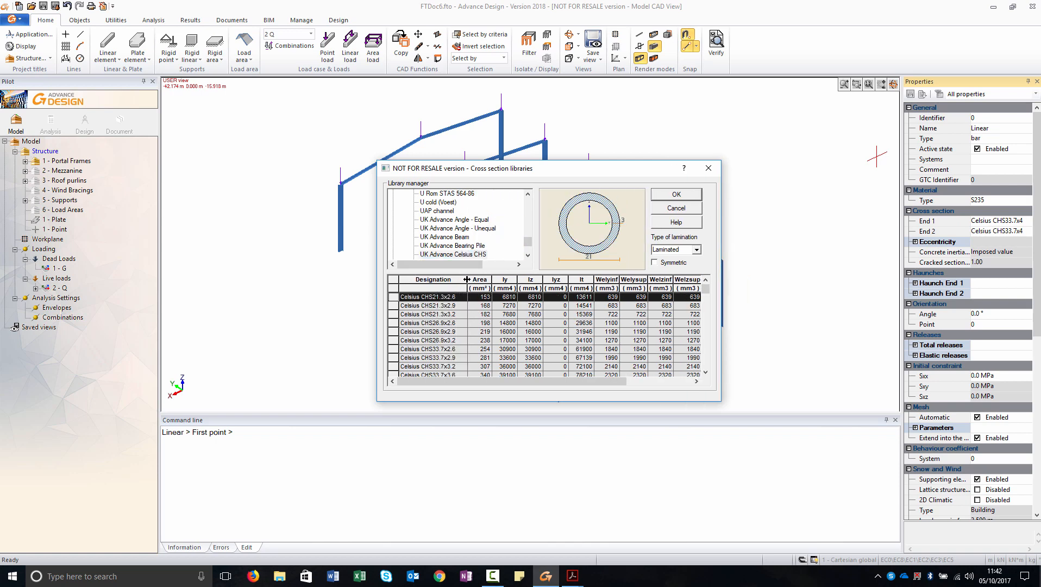
{"action": "scroll", "coordinate": [450, 315], "scroll_direction": "down", "scroll_amount": 2}
{"action": "left_click", "coordinate": [393, 334]}
{"action": "left_click", "coordinate": [672, 195]}
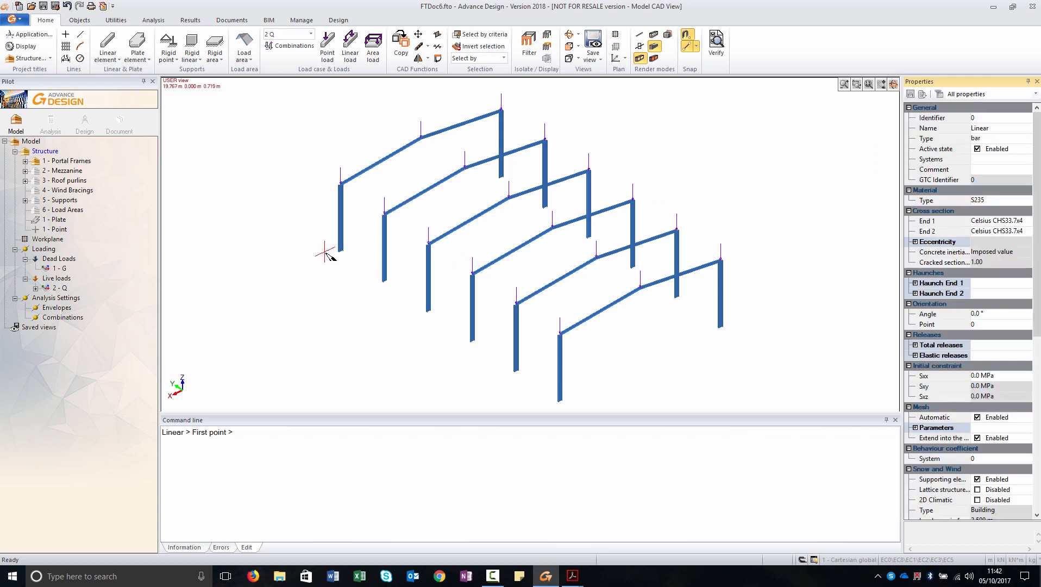
{"action": "key", "text": "Escape"}
In the Wind Bracings system, draw a chained zigzag bracing across the first bay's walls and roof, starting and ending at the end frame's bases
{"action": "left_click", "coordinate": [65, 190]}
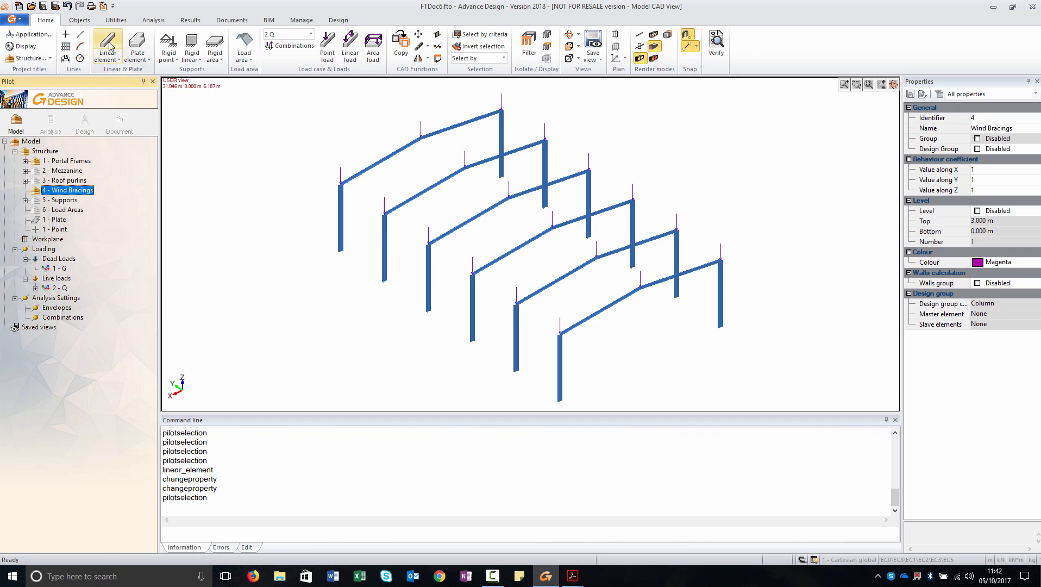
{"action": "left_click", "coordinate": [118, 60]}
{"action": "left_click", "coordinate": [135, 108]}
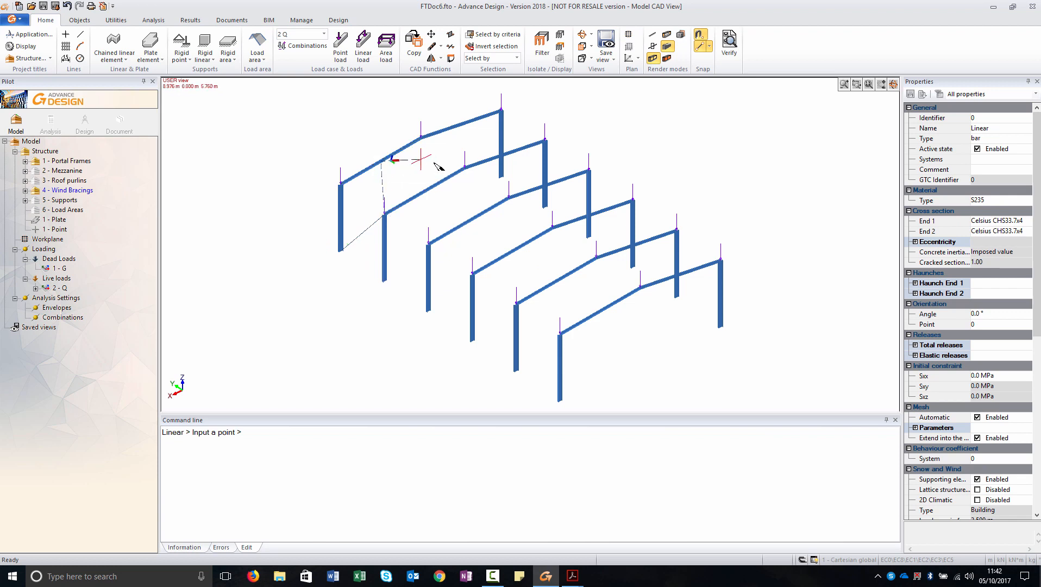
{"action": "left_click", "coordinate": [545, 141]}
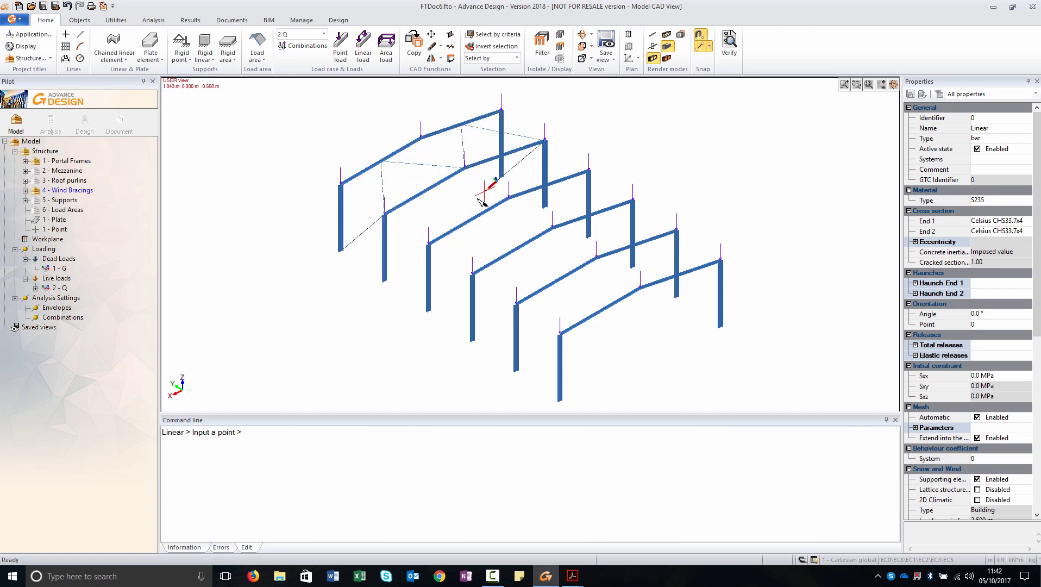
{"action": "left_click", "coordinate": [428, 244]}
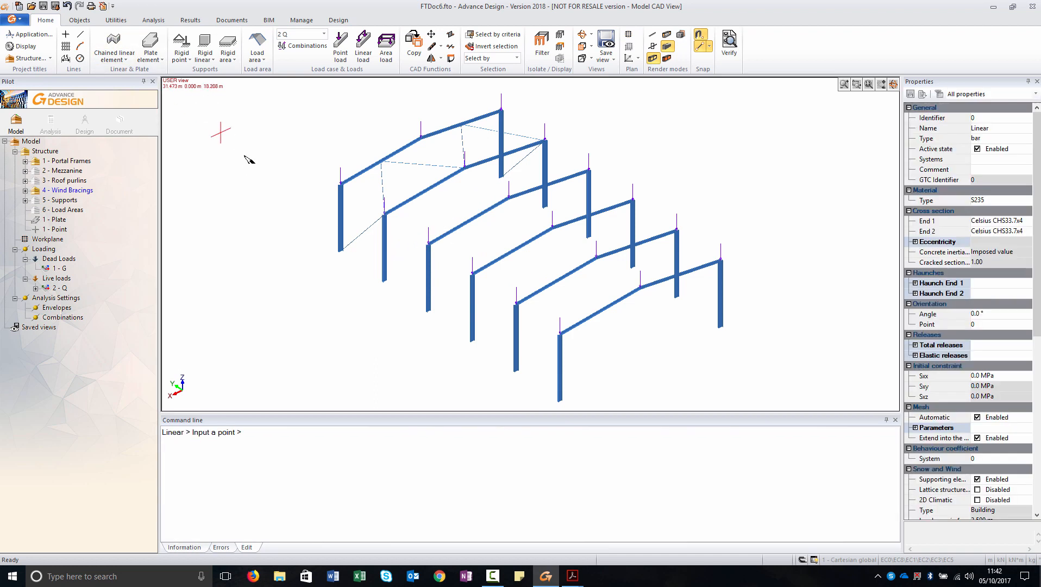
Draw the opposing bracing chain in the first bay between the second frame's column bases, crossing the existing diagonals on walls and roof
{"action": "left_click", "coordinate": [384, 280]}
{"action": "left_click", "coordinate": [341, 184]}
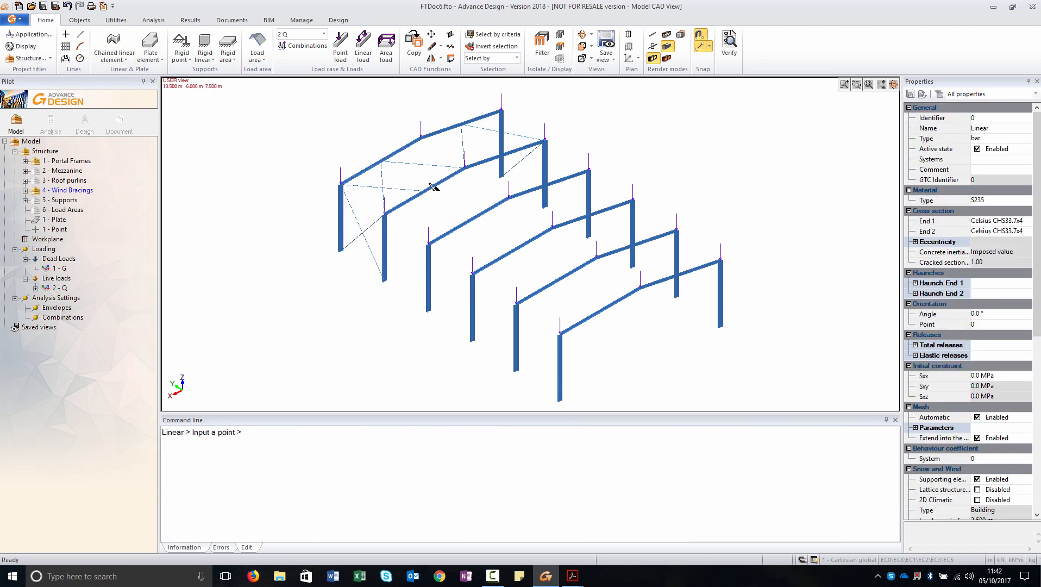
{"action": "left_click", "coordinate": [422, 137]}
{"action": "left_click", "coordinate": [501, 161]}
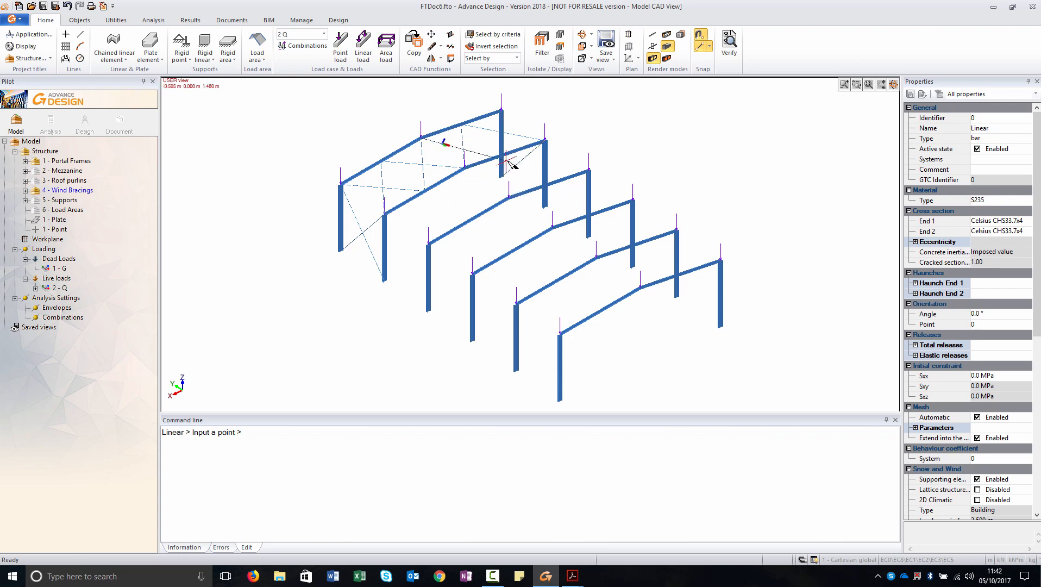
{"action": "left_click", "coordinate": [501, 111]}
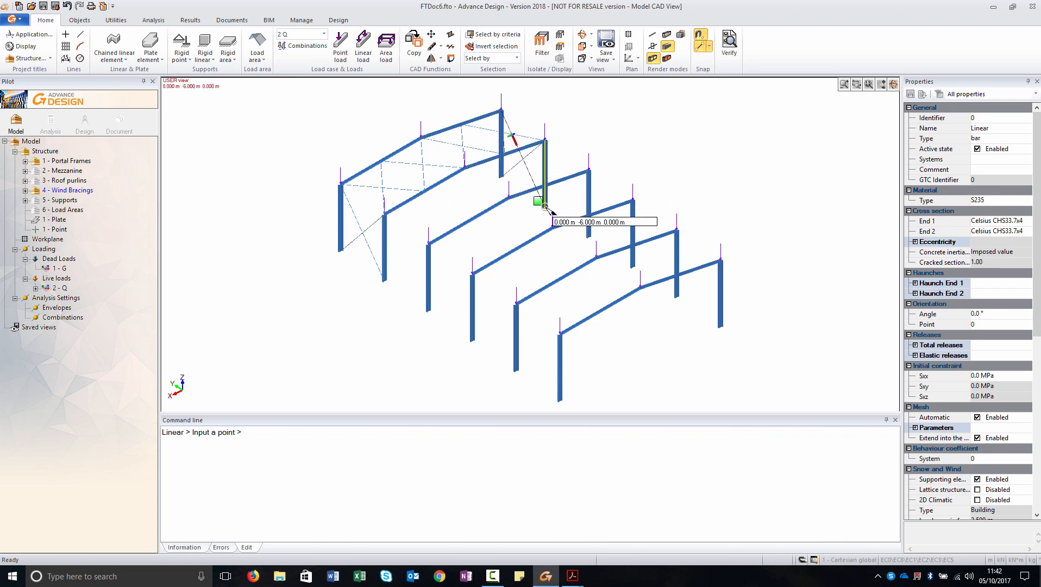
{"action": "left_click", "coordinate": [545, 207]}
{"action": "key", "text": "Escape"}
Select all Wind Bracings elements and copy them from the first bay to the last bay of the building
{"action": "left_click", "coordinate": [79, 193]}
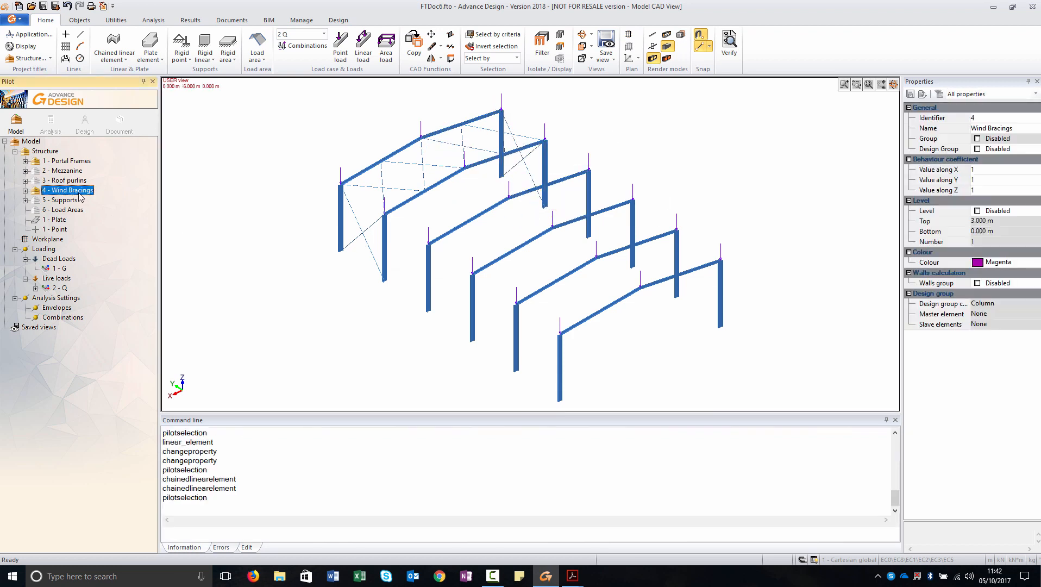
{"action": "right_click", "coordinate": [79, 194]}
{"action": "left_click", "coordinate": [103, 241]}
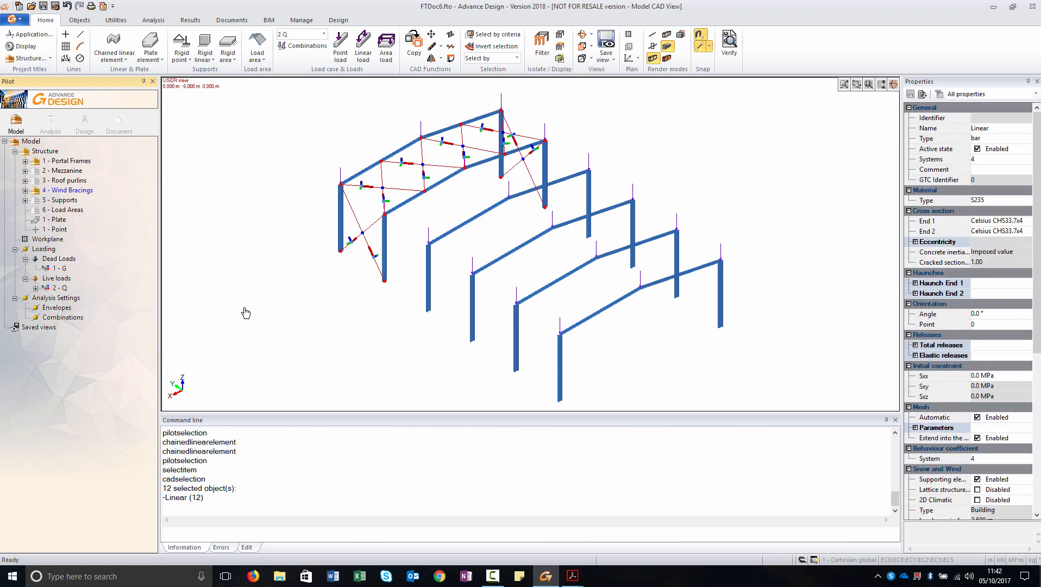
{"action": "left_click", "coordinate": [384, 281], "text": "ctrl"}
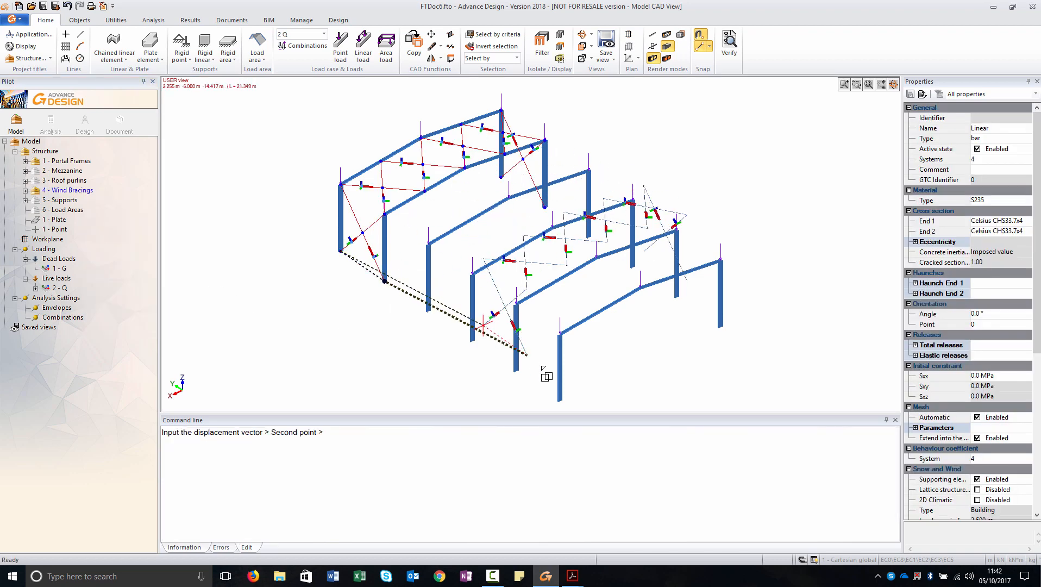
{"action": "left_click", "coordinate": [560, 399]}
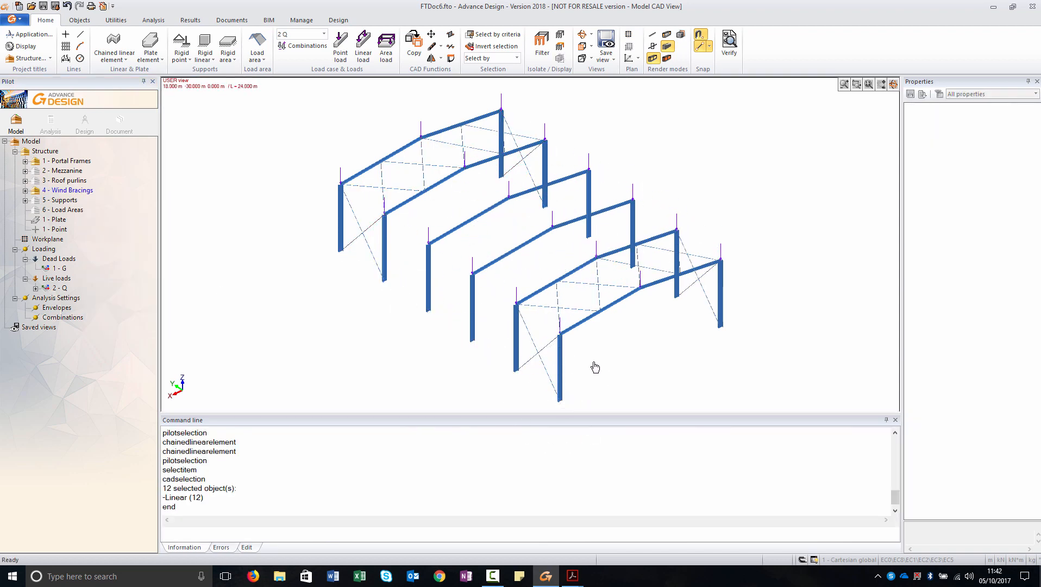
Redisplay all elements and switch to an isometric view from the opposite end of the building
{"action": "left_click", "coordinate": [560, 35]}
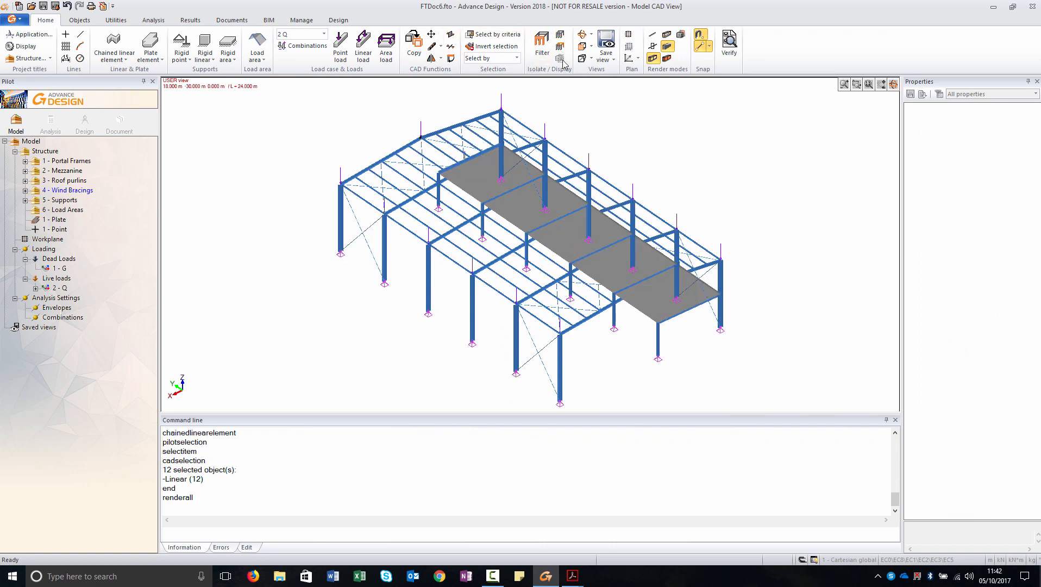
{"action": "left_click", "coordinate": [590, 46]}
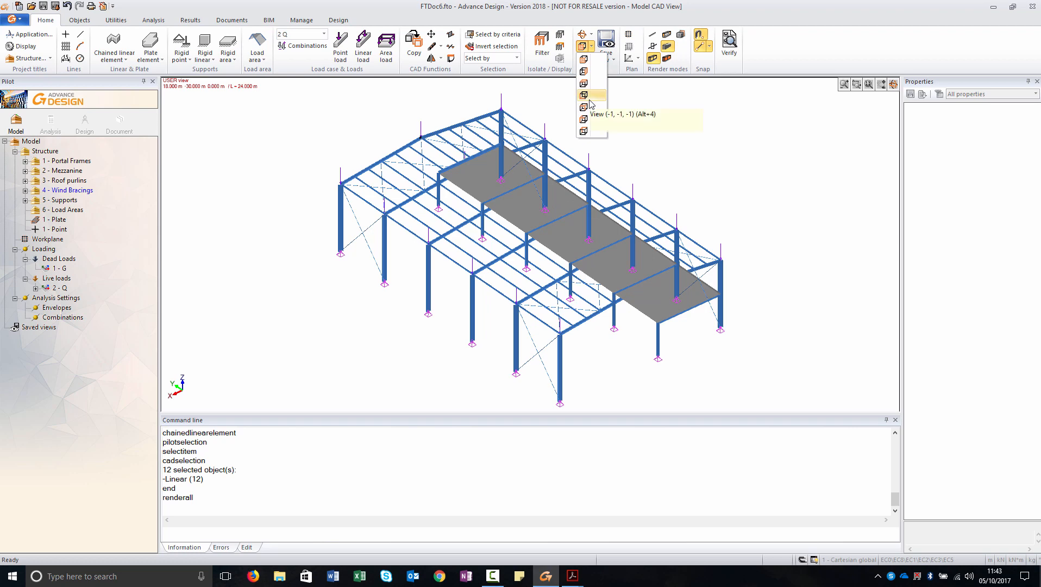
{"action": "left_click", "coordinate": [585, 119]}
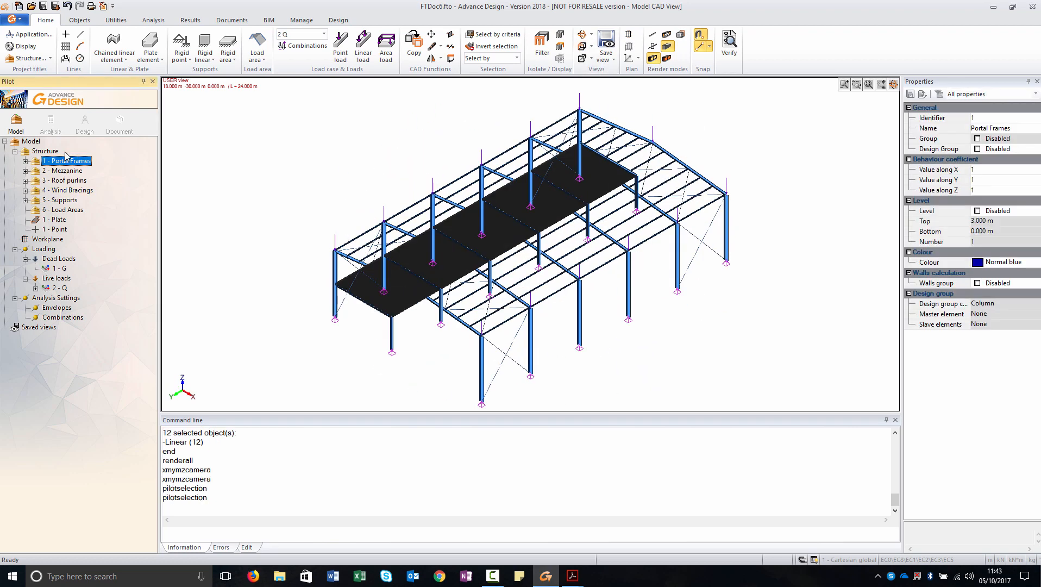
Isolate the Portal Frames system and make Load Areas the current system
{"action": "right_click", "coordinate": [63, 163]}
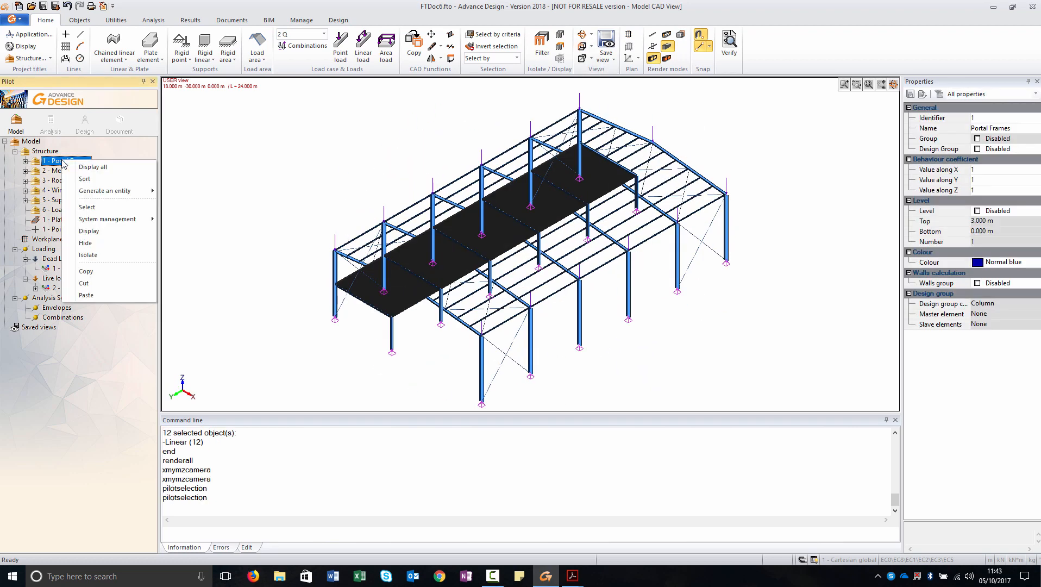
{"action": "left_click", "coordinate": [111, 257]}
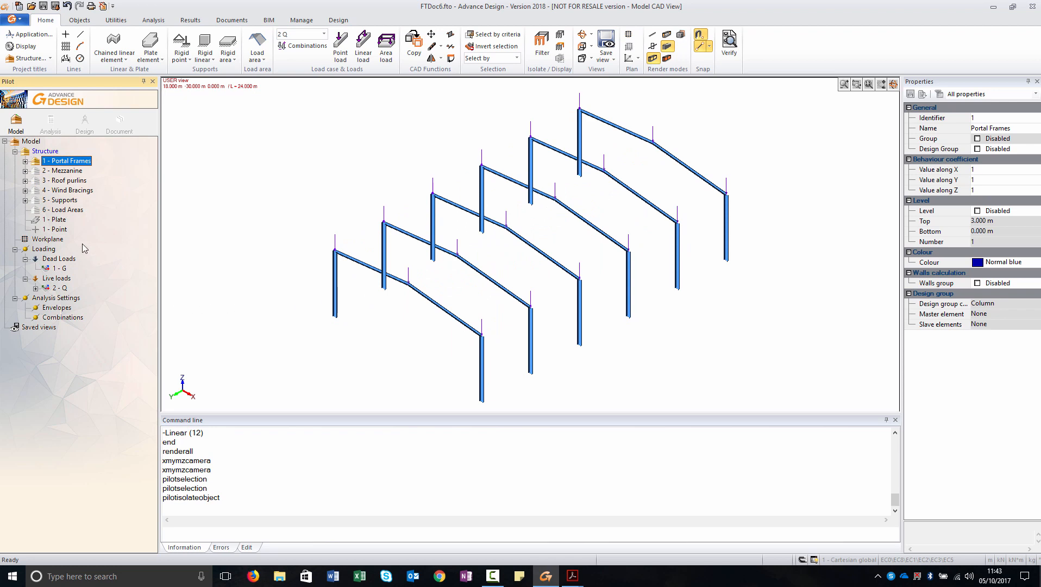
{"action": "left_click", "coordinate": [63, 211]}
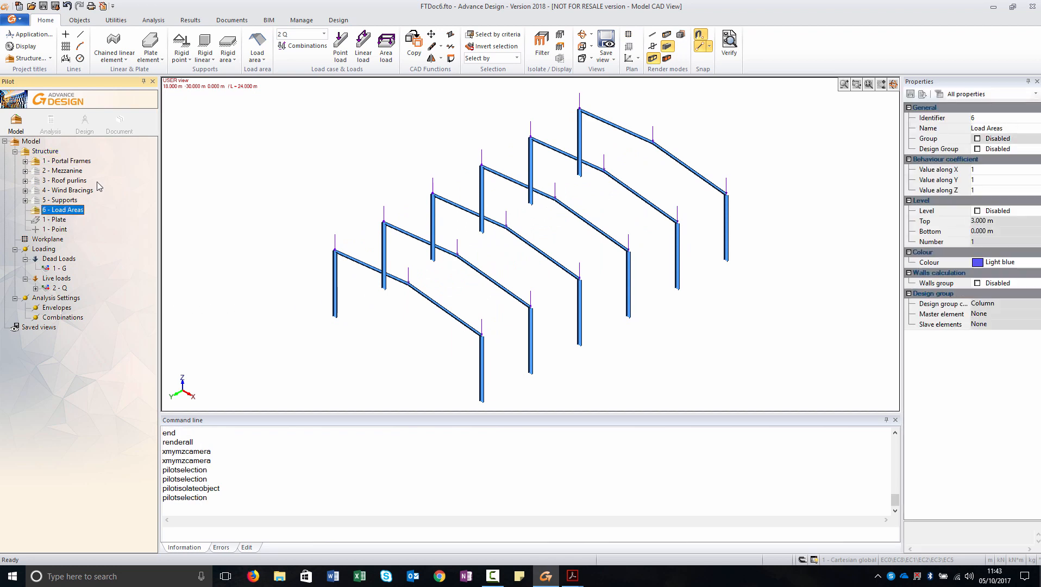
Create load areas over both long side walls, each through the base and eaves points of the first and last frames
{"action": "left_click", "coordinate": [260, 42]}
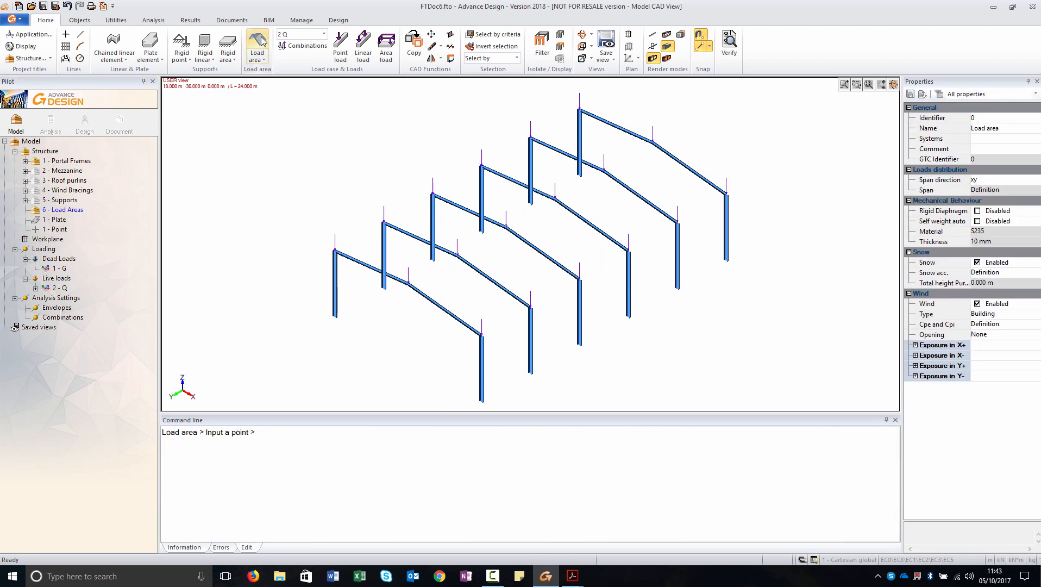
{"action": "left_click", "coordinate": [335, 252]}
{"action": "left_click", "coordinate": [580, 110]}
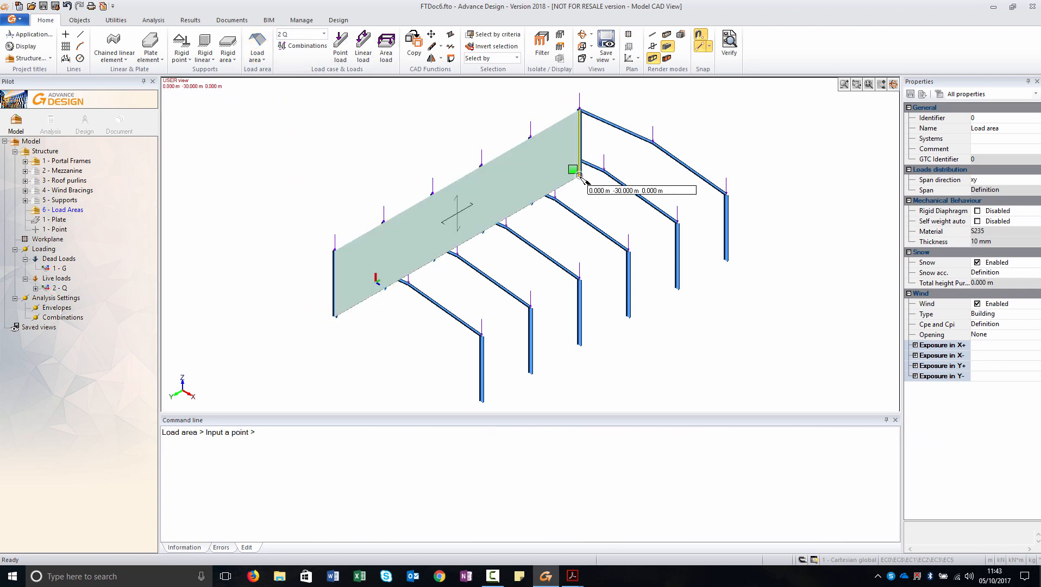
{"action": "left_click", "coordinate": [580, 175]}
{"action": "left_click", "coordinate": [481, 402]}
{"action": "left_click", "coordinate": [481, 336]}
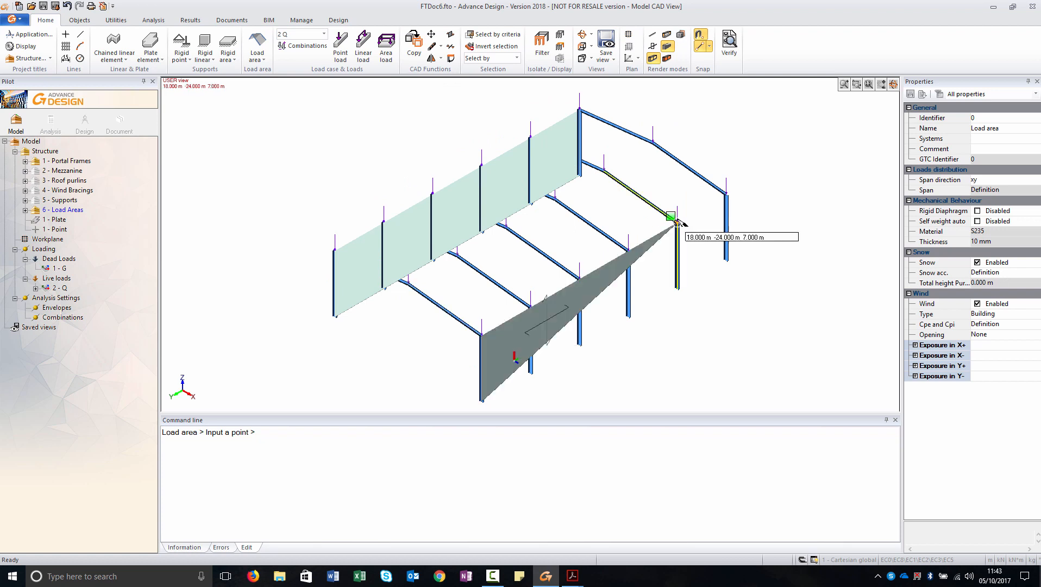
{"action": "left_click", "coordinate": [726, 194]}
{"action": "left_click", "coordinate": [727, 260]}
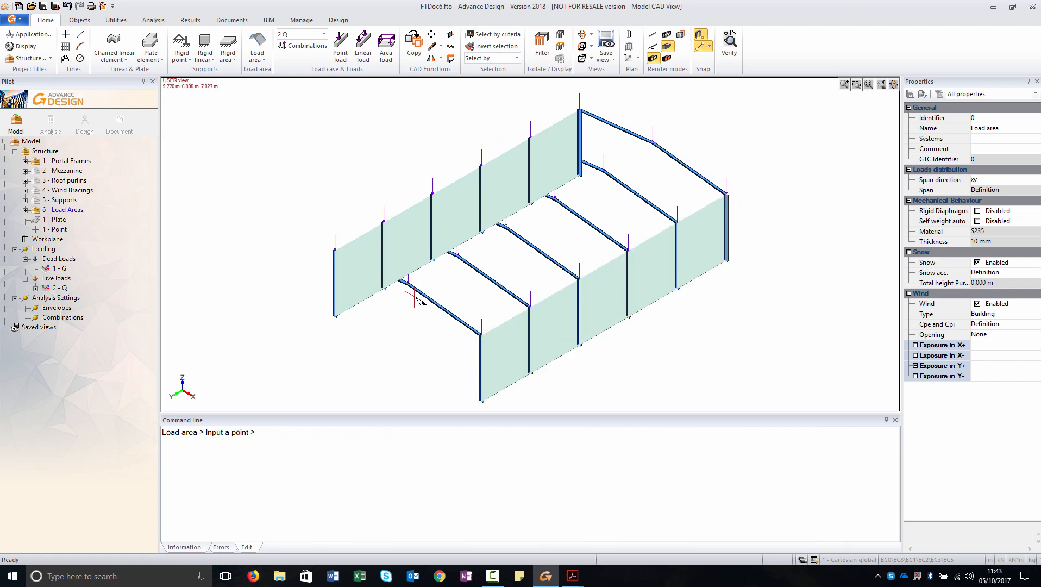
Create load areas over both roof slopes, each through the eaves and ridge points of the first and last frames
{"action": "left_click", "coordinate": [336, 252]}
{"action": "left_click", "coordinate": [408, 284]}
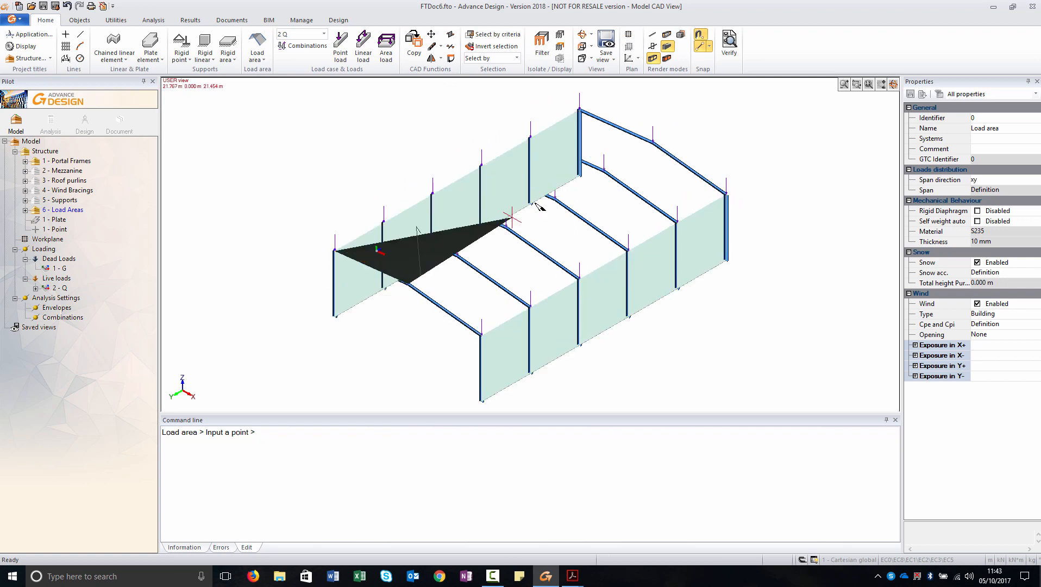
{"action": "left_click", "coordinate": [652, 143]}
{"action": "left_click", "coordinate": [580, 111]}
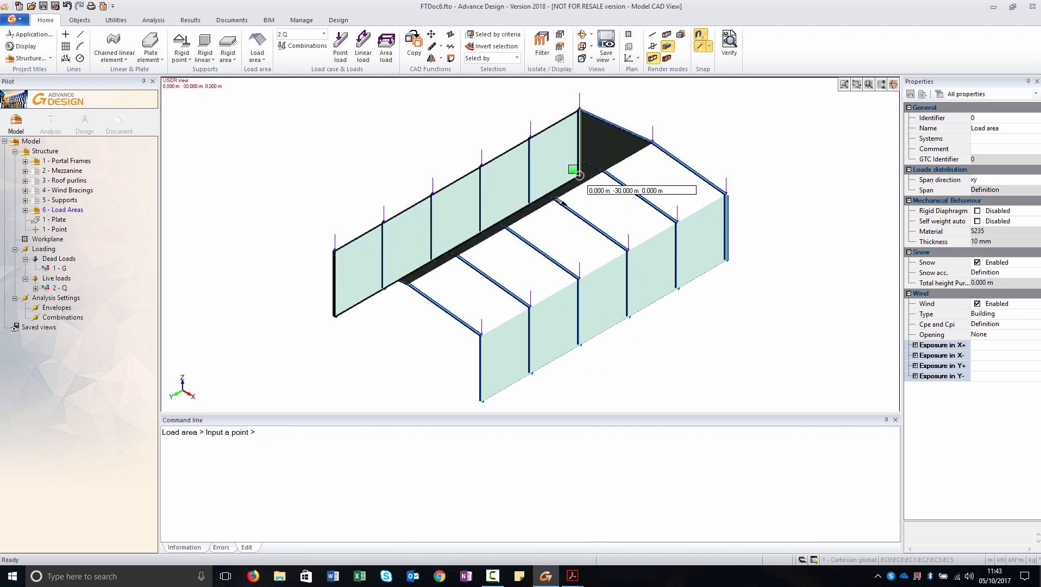
{"action": "left_click", "coordinate": [409, 284]}
{"action": "left_click", "coordinate": [482, 335]}
{"action": "left_click", "coordinate": [727, 194]}
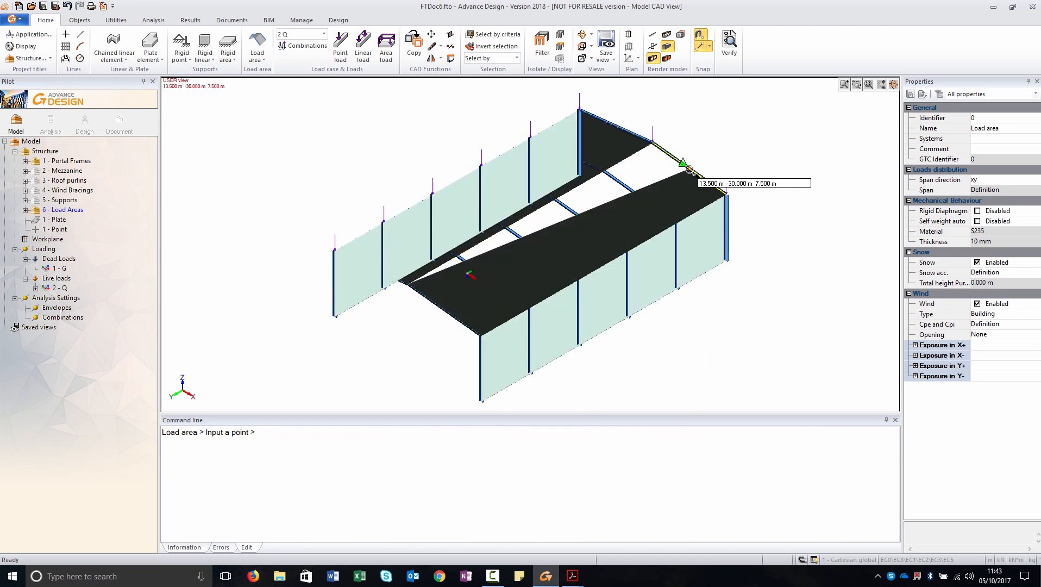
{"action": "left_click", "coordinate": [652, 142]}
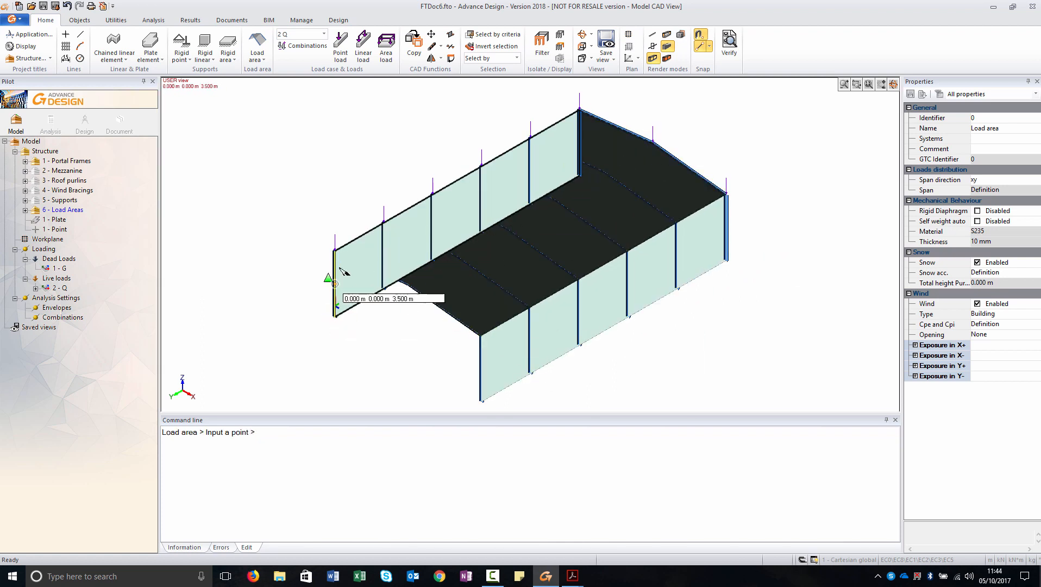
Create load areas over both gable ends through the base, eaves and ridge points of the first and last frames
{"action": "left_click", "coordinate": [335, 251]}
{"action": "left_click", "coordinate": [408, 281]}
{"action": "left_click", "coordinate": [481, 336]}
{"action": "left_click", "coordinate": [482, 401]}
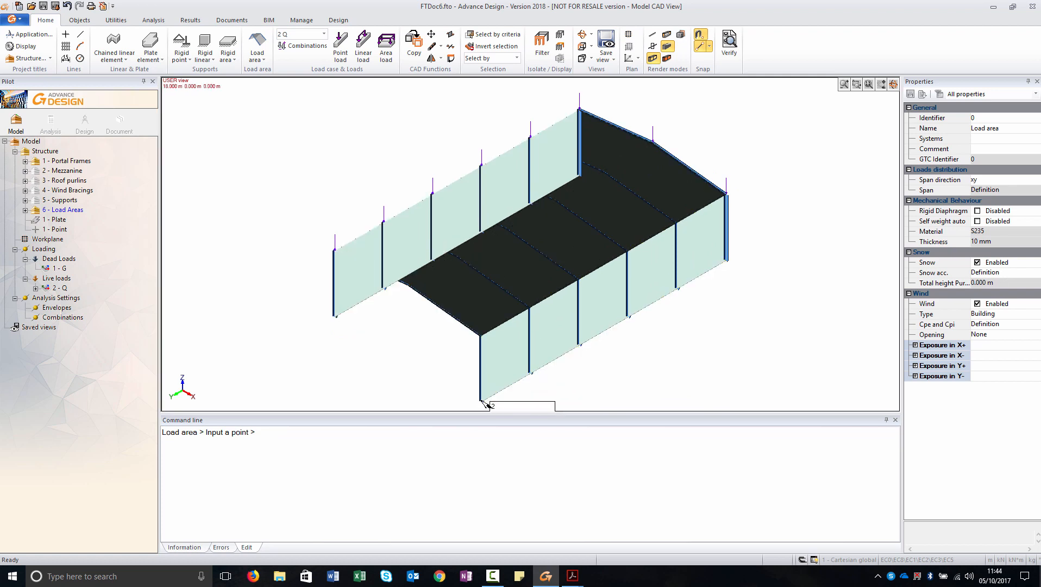
{"action": "mouse_move", "coordinate": [642, 322]}
{"action": "middle_mouse_down"}
{"action": "mouse_move", "coordinate": [575, 347]}
{"action": "mouse_move", "coordinate": [767, 346]}
{"action": "mouse_move", "coordinate": [811, 322]}
{"action": "middle_mouse_up"}
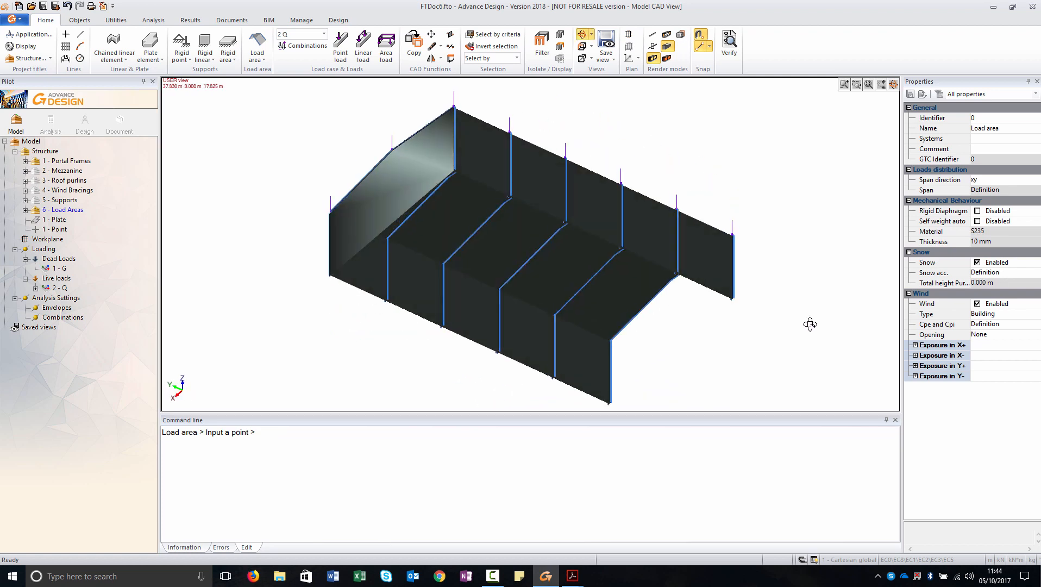
{"action": "left_click", "coordinate": [733, 241]}
{"action": "left_click", "coordinate": [672, 281]}
{"action": "left_click", "coordinate": [611, 342]}
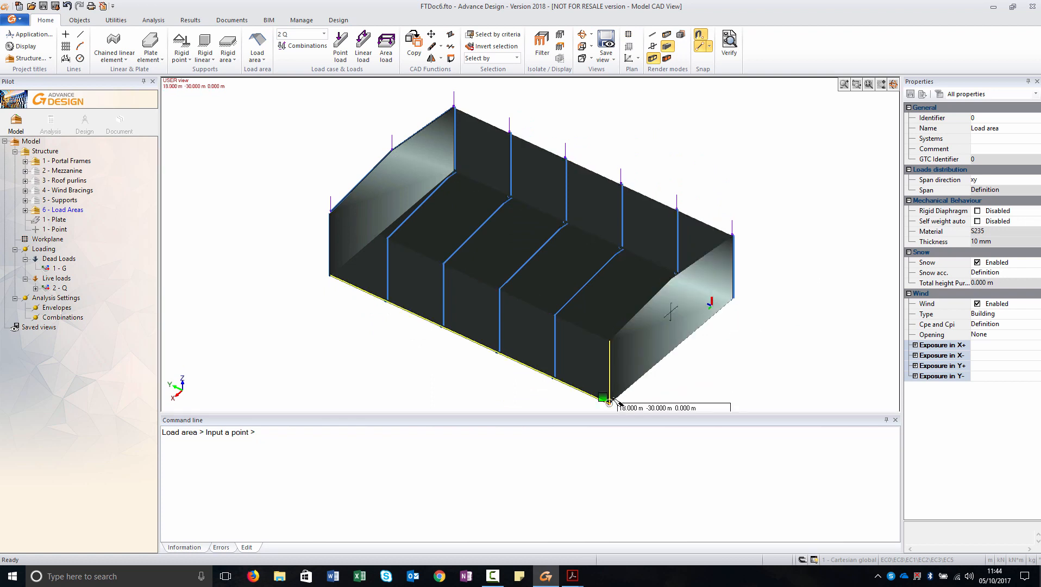
{"action": "left_click", "coordinate": [610, 403]}
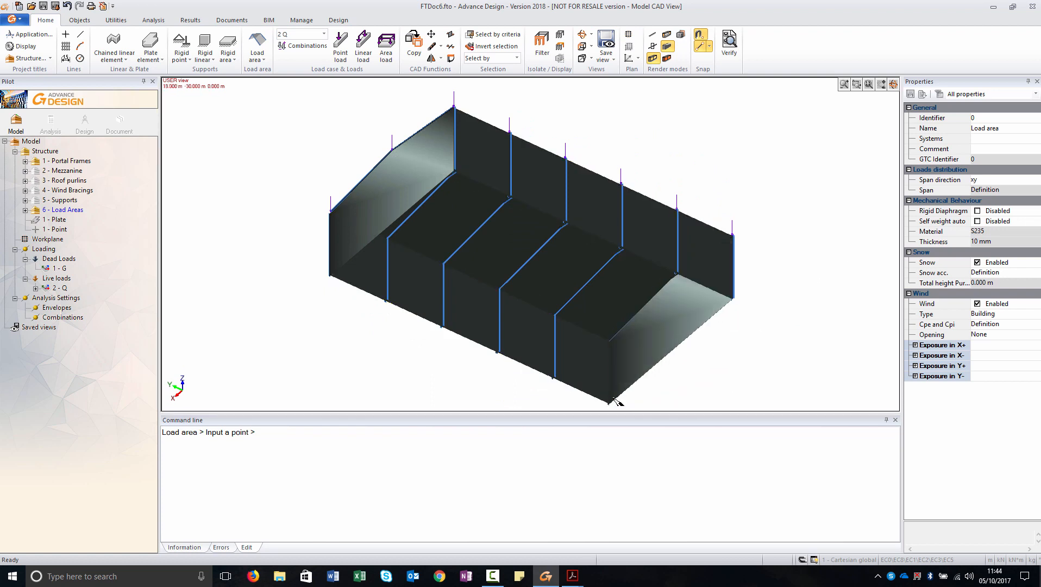
Select all elements of the Load Areas system and set their span direction to y
{"action": "left_click", "coordinate": [64, 211]}
{"action": "double_click", "coordinate": [63, 210]}
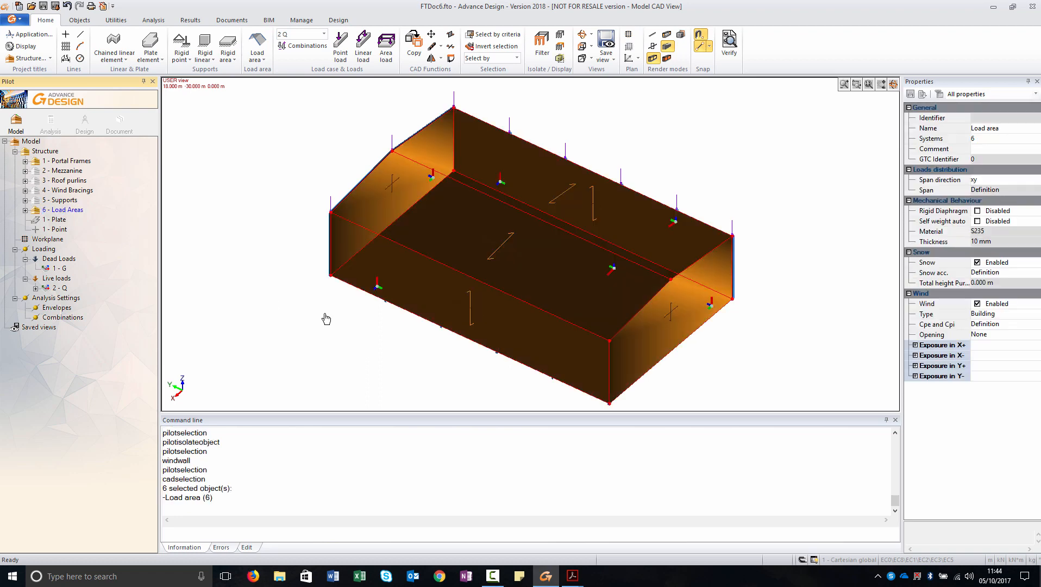
{"action": "middle_click_drag", "start_coordinate": [371, 364], "coordinate": [199, 360], "text": "shift"}
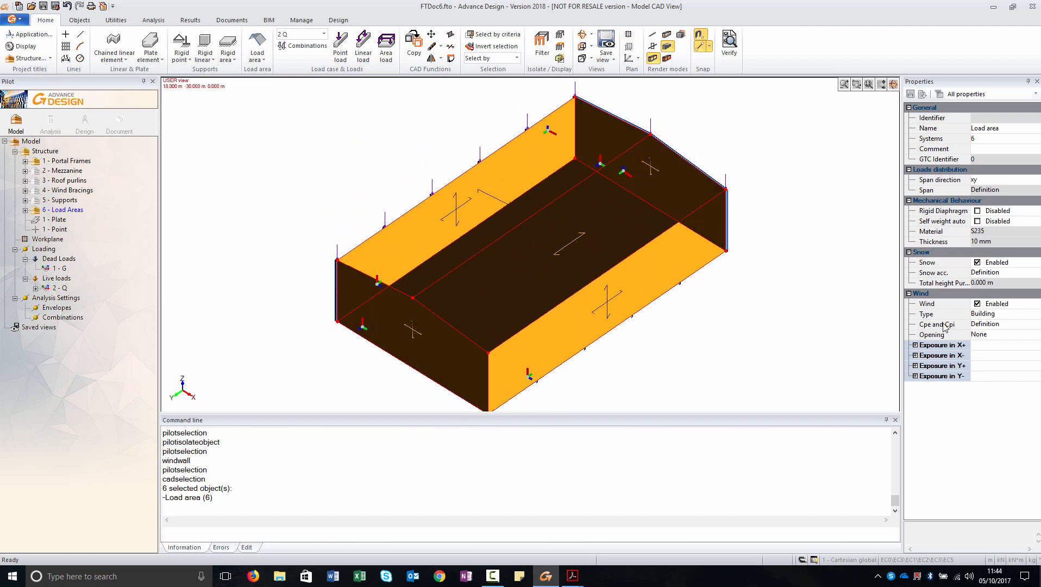
{"action": "left_click", "coordinate": [1009, 181]}
{"action": "left_click", "coordinate": [1036, 181]}
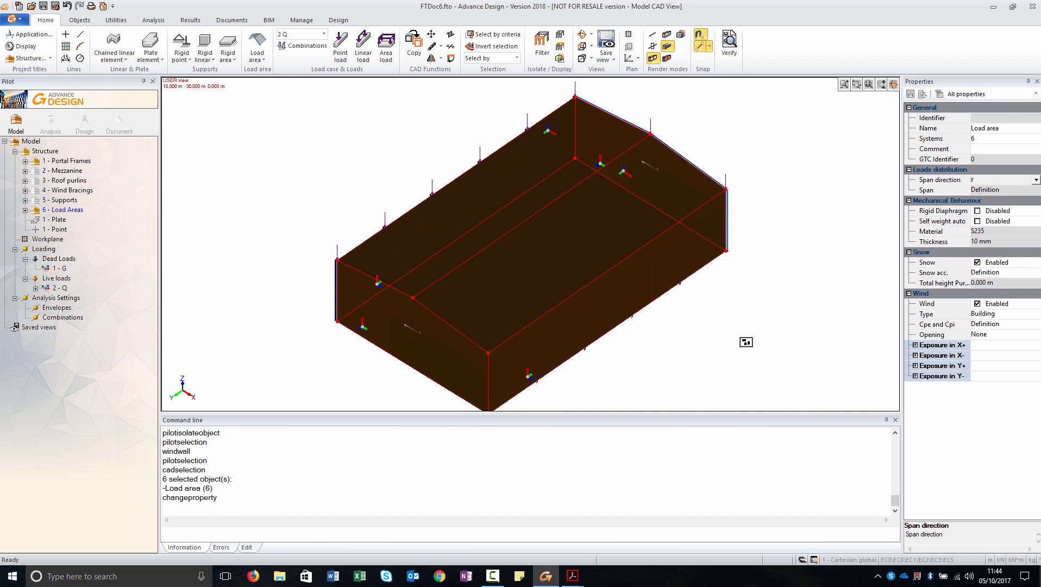
{"action": "key", "text": "Escape"}
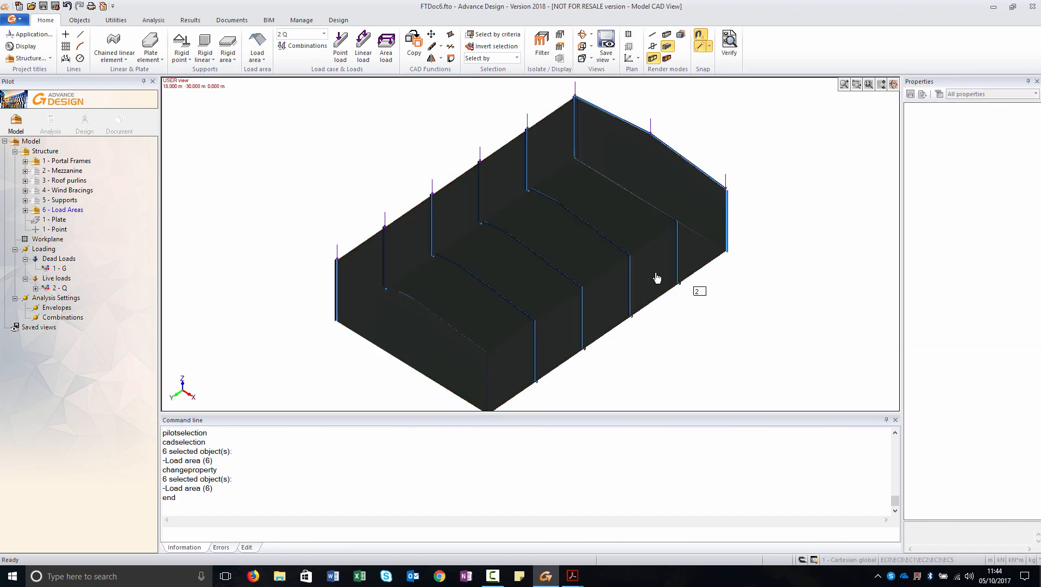
Switch the model to axes rendering and set the span direction of both roof load areas to x
{"action": "middle_click_drag", "start_coordinate": [658, 277], "coordinate": [663, 293], "text": "shift"}
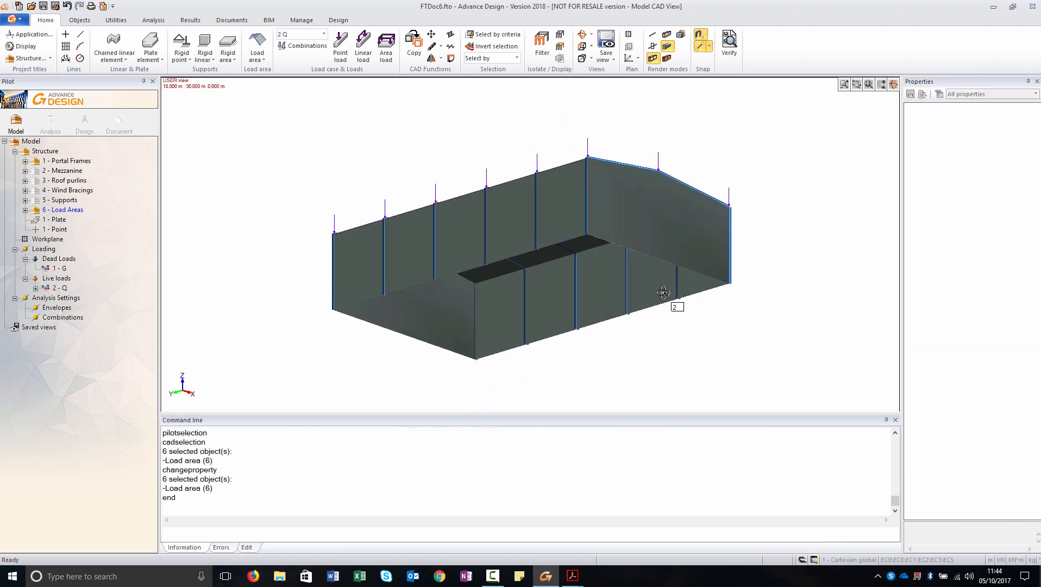
{"action": "left_click", "coordinate": [571, 310]}
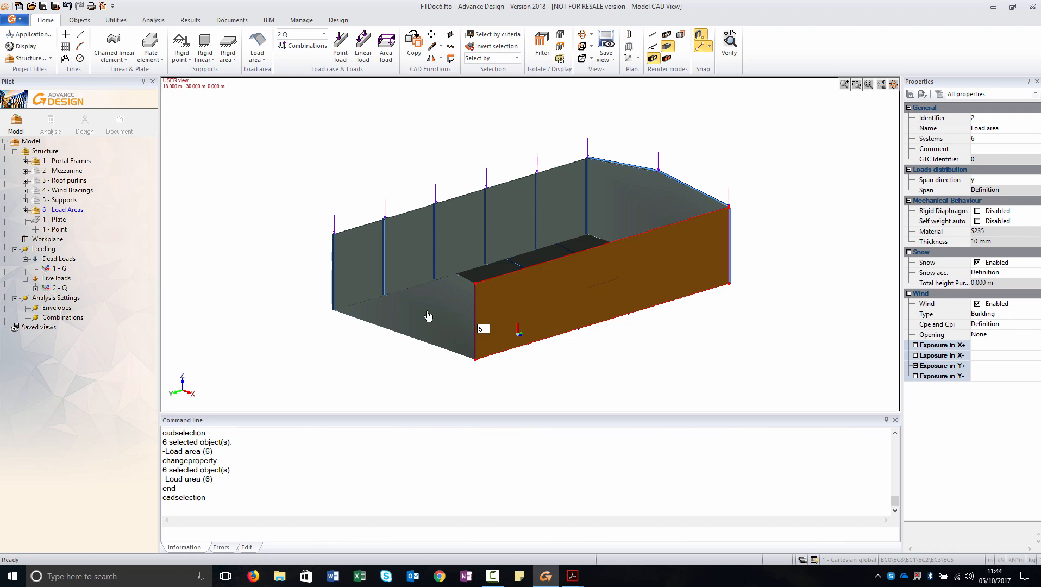
{"action": "key", "text": "Escape"}
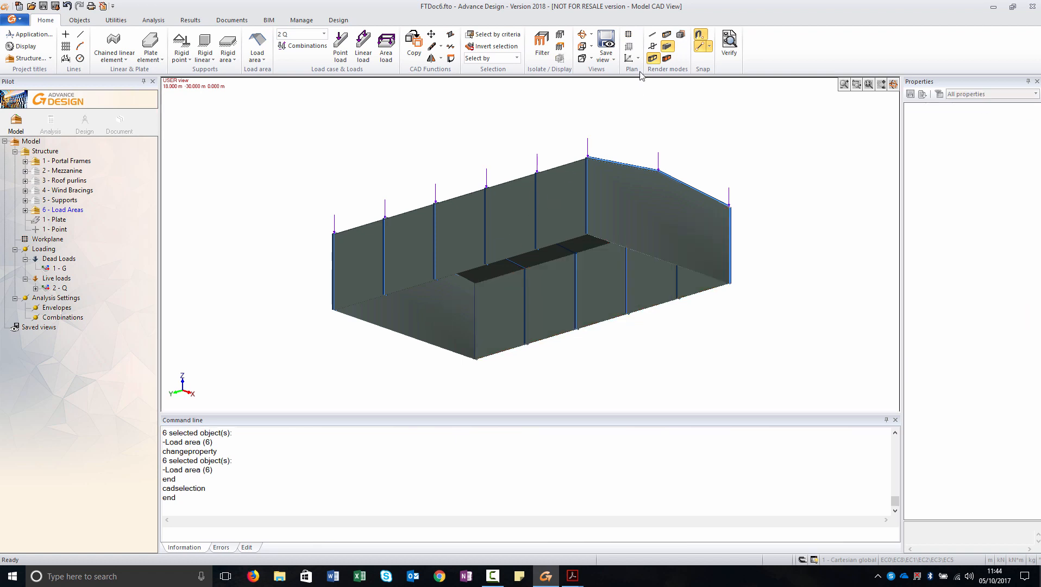
{"action": "left_click", "coordinate": [659, 37]}
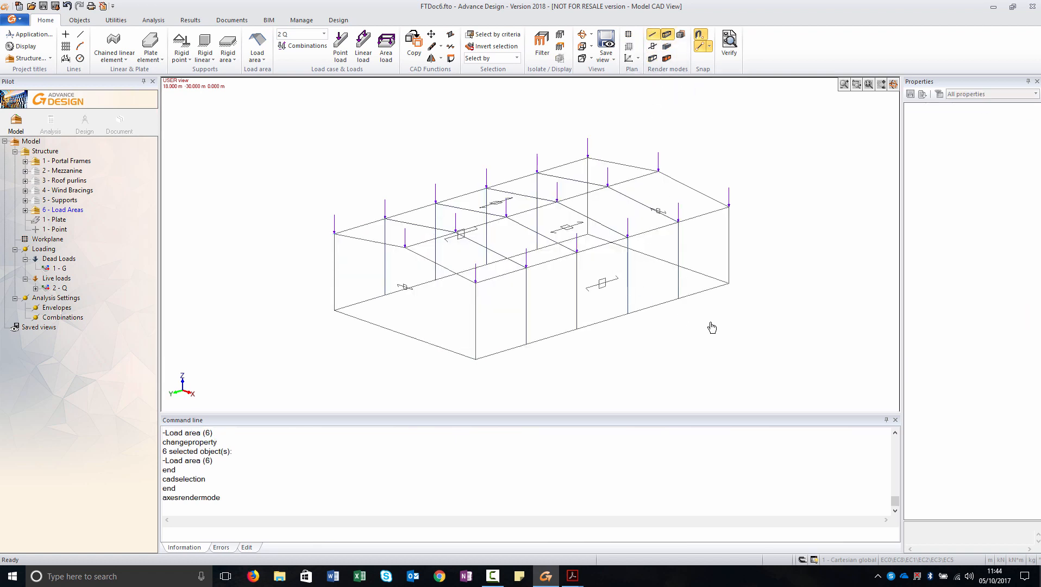
{"action": "mouse_move", "coordinate": [711, 326]}
{"action": "middle_mouse_down", "text": "shift"}
{"action": "mouse_move", "coordinate": [690, 333]}
{"action": "mouse_move", "coordinate": [793, 304]}
{"action": "mouse_move", "coordinate": [850, 319]}
{"action": "mouse_move", "coordinate": [692, 291]}
{"action": "mouse_move", "coordinate": [504, 313]}
{"action": "middle_mouse_up", "text": "shift"}
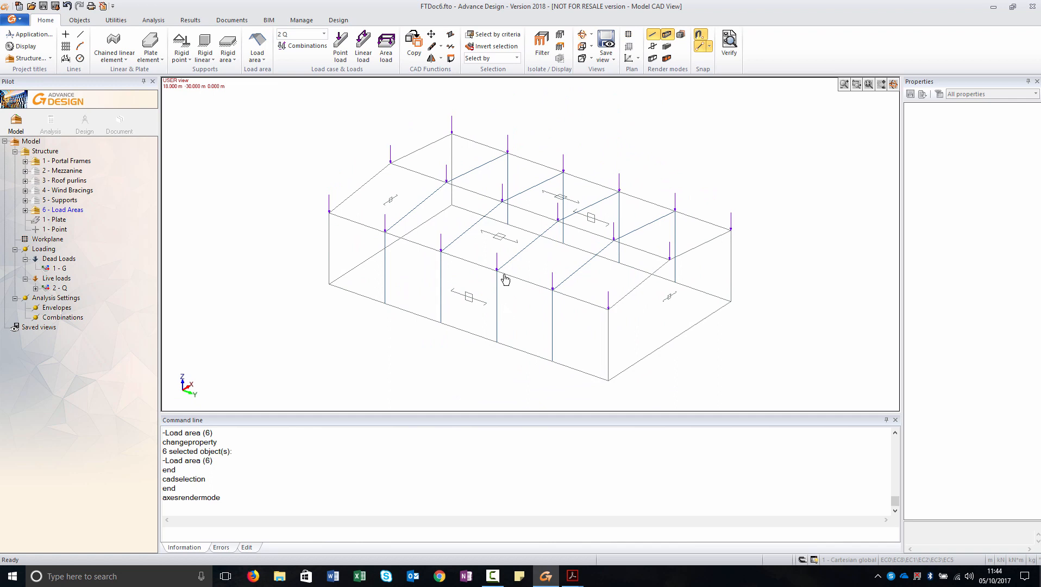
{"action": "left_click", "coordinate": [520, 250]}
{"action": "left_click", "coordinate": [562, 204]}
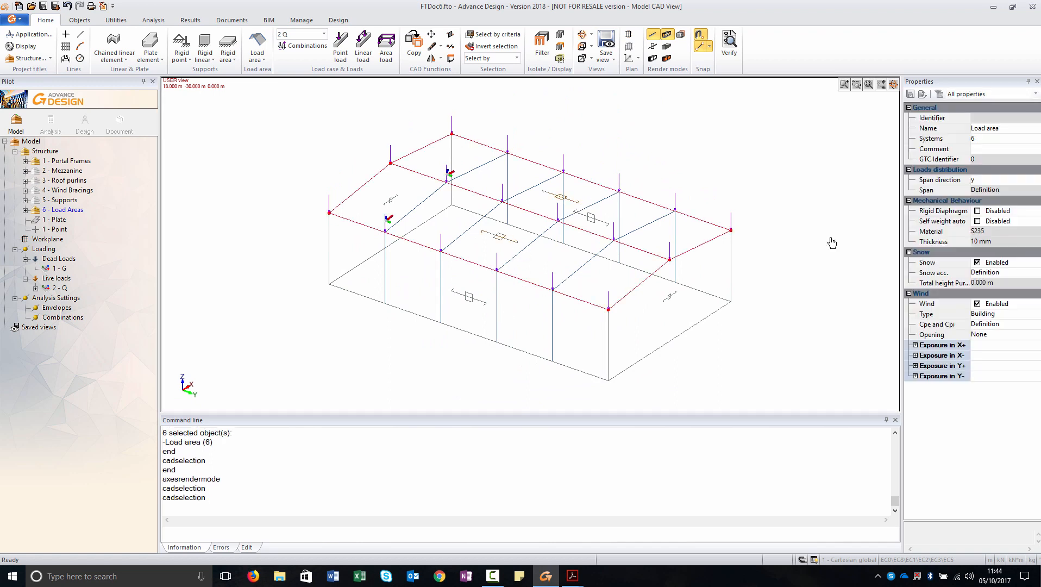
{"action": "left_click", "coordinate": [1036, 183]}
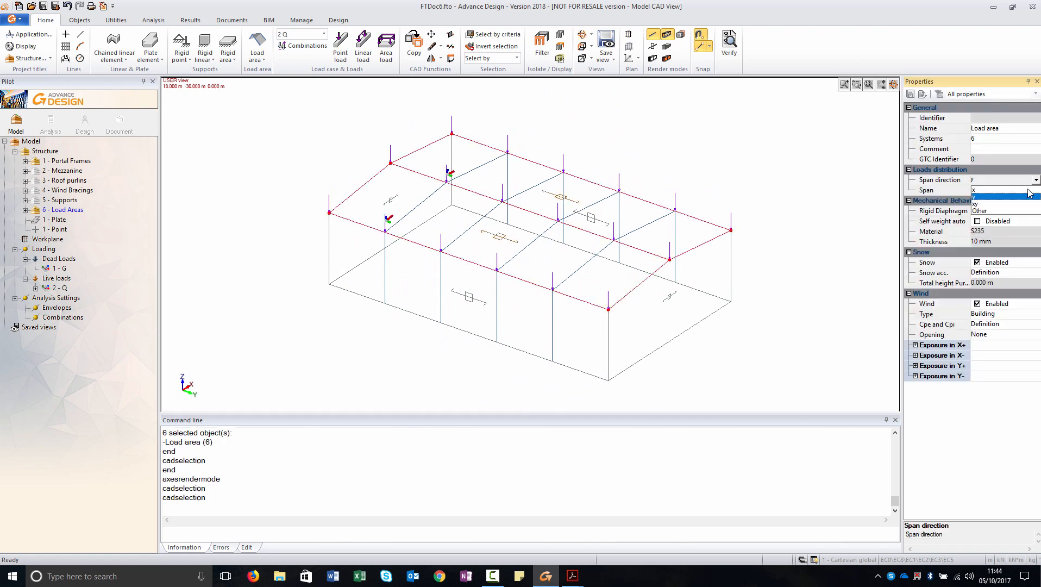
{"action": "left_click", "coordinate": [1026, 194]}
{"action": "key", "text": "Escape"}
Redisplay all elements in an isometric view with shaded rendering of the profile shapes
{"action": "middle_click_drag", "start_coordinate": [816, 181], "coordinate": [921, 272], "text": "shift"}
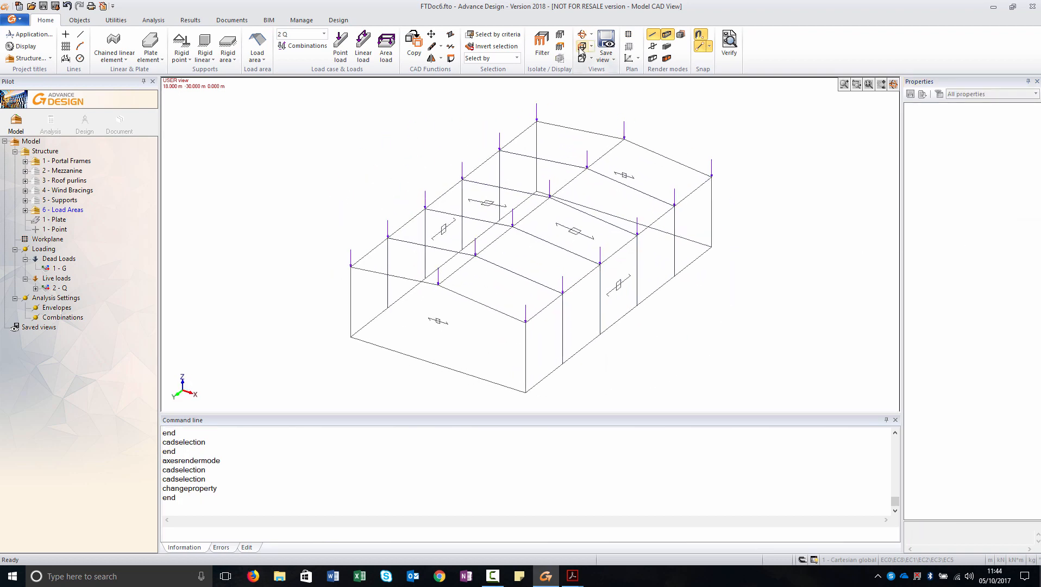
{"action": "left_click", "coordinate": [582, 58]}
{"action": "left_click", "coordinate": [31, 141]}
{"action": "left_click", "coordinate": [559, 58]}
{"action": "left_click", "coordinate": [652, 58]}
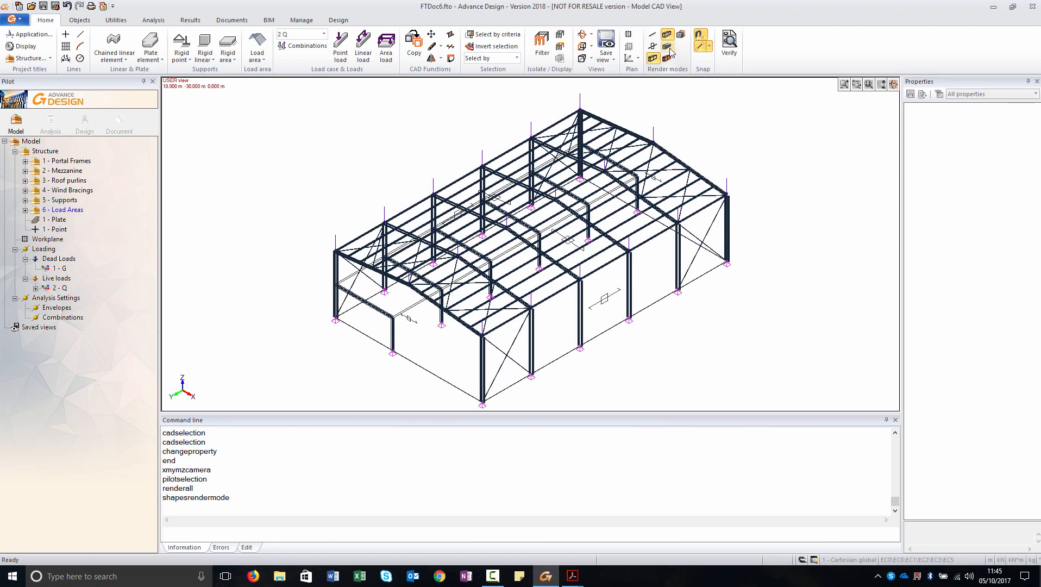
{"action": "left_click", "coordinate": [668, 47]}
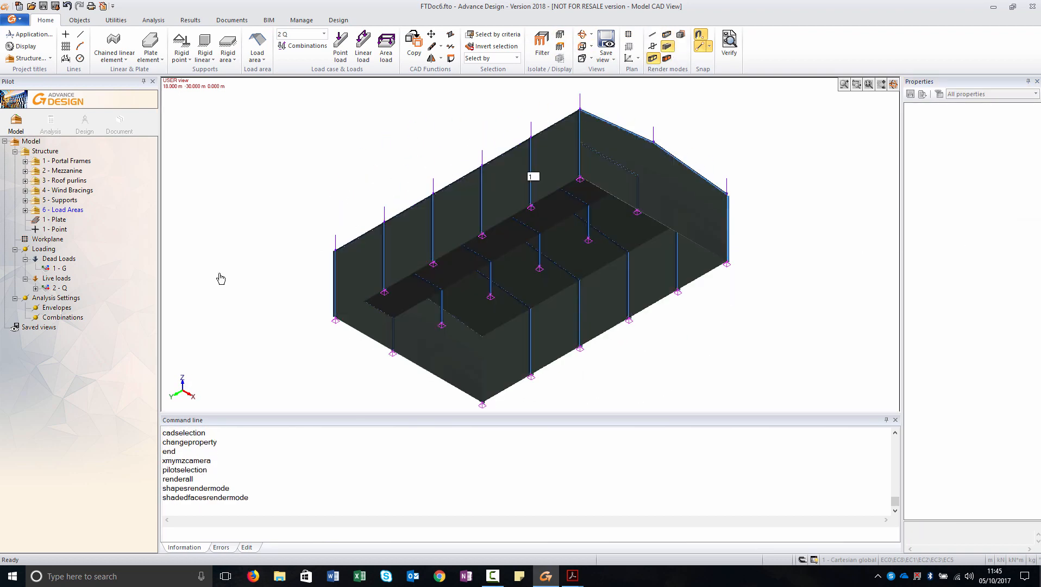
Hide the Load Areas system
{"action": "right_click", "coordinate": [69, 210]}
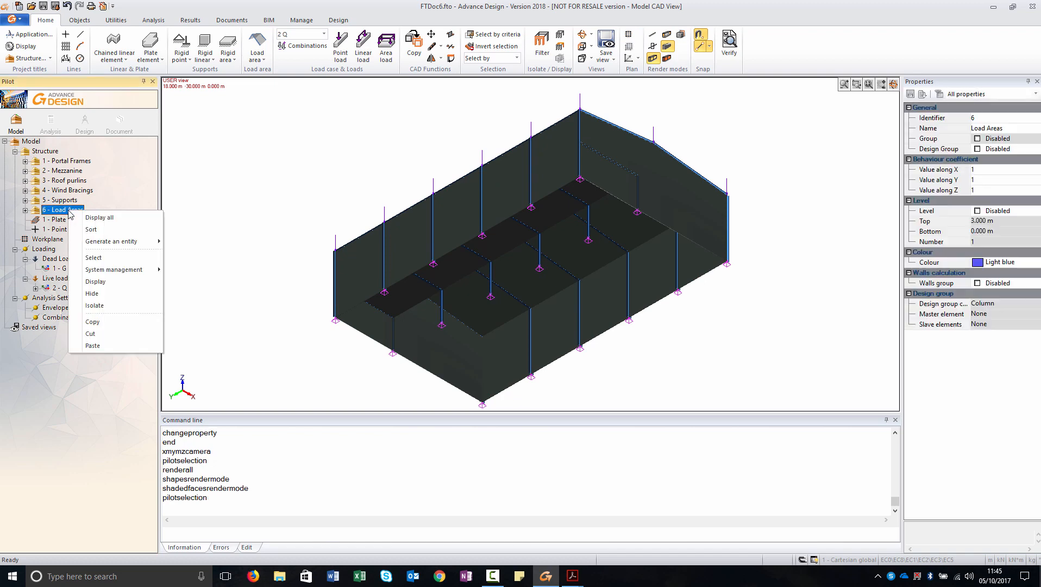
{"action": "left_click", "coordinate": [109, 293]}
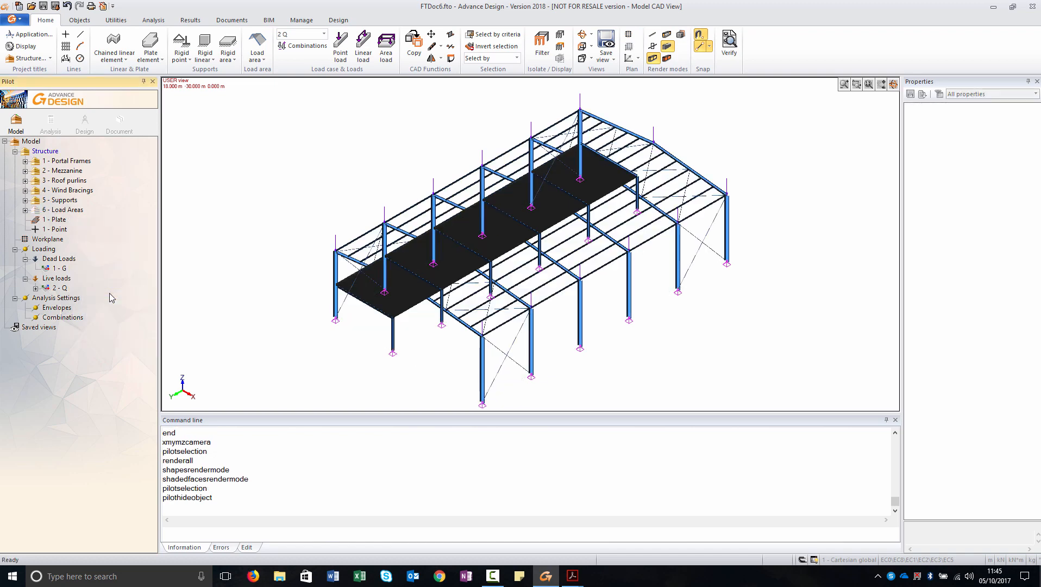
{"action": "left_click", "coordinate": [402, 296]}
{"action": "key", "text": "Escape"}
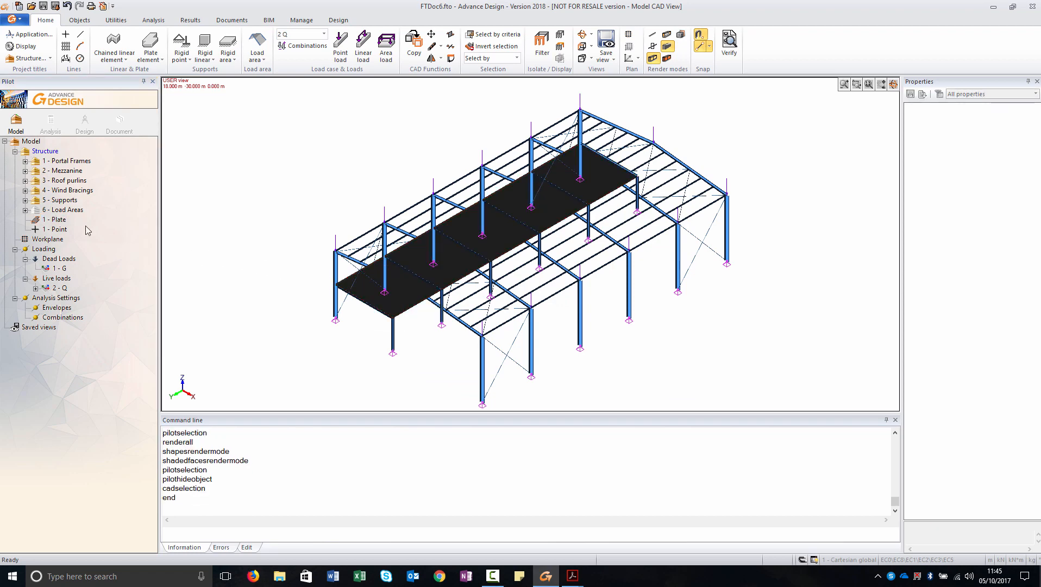
Assign the mezzanine floor plate to system 2 and isolate the Mezzanine system
{"action": "left_click", "coordinate": [57, 219]}
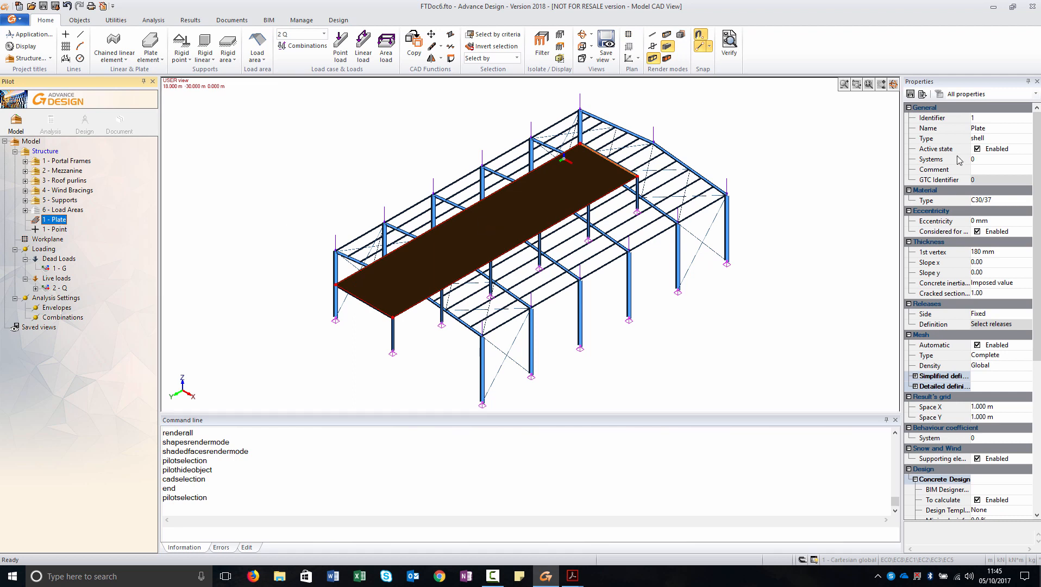
{"action": "left_click", "coordinate": [979, 159]}
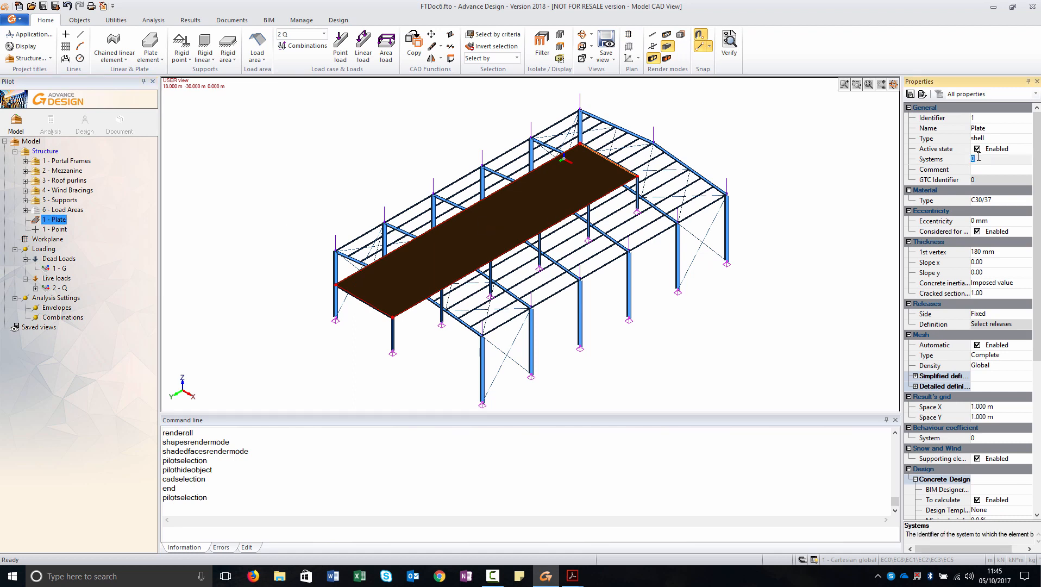
{"action": "key", "text": "Return"}
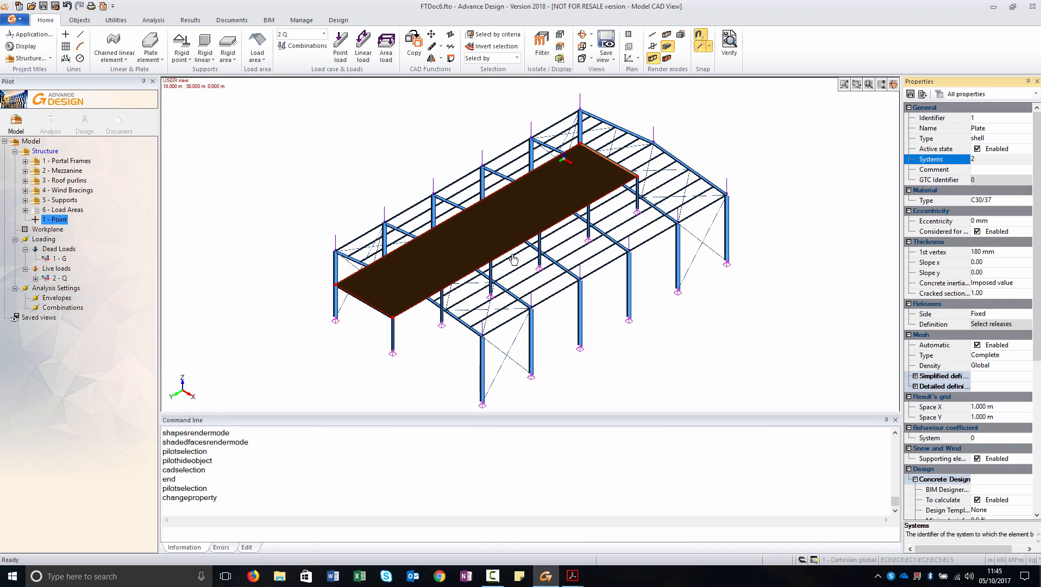
{"action": "left_click", "coordinate": [66, 171]}
{"action": "right_click", "coordinate": [66, 171]}
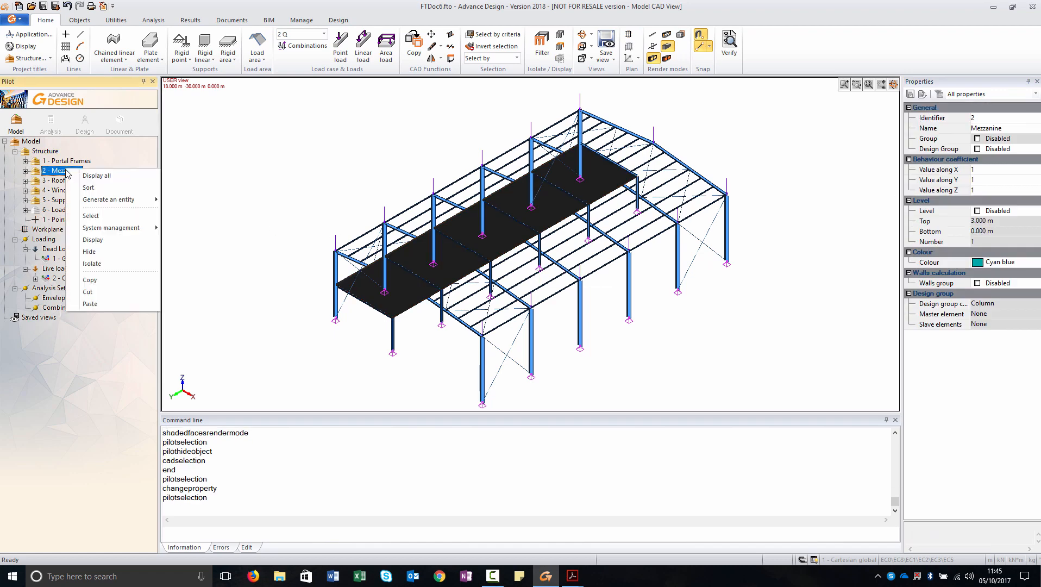
{"action": "left_click", "coordinate": [113, 269]}
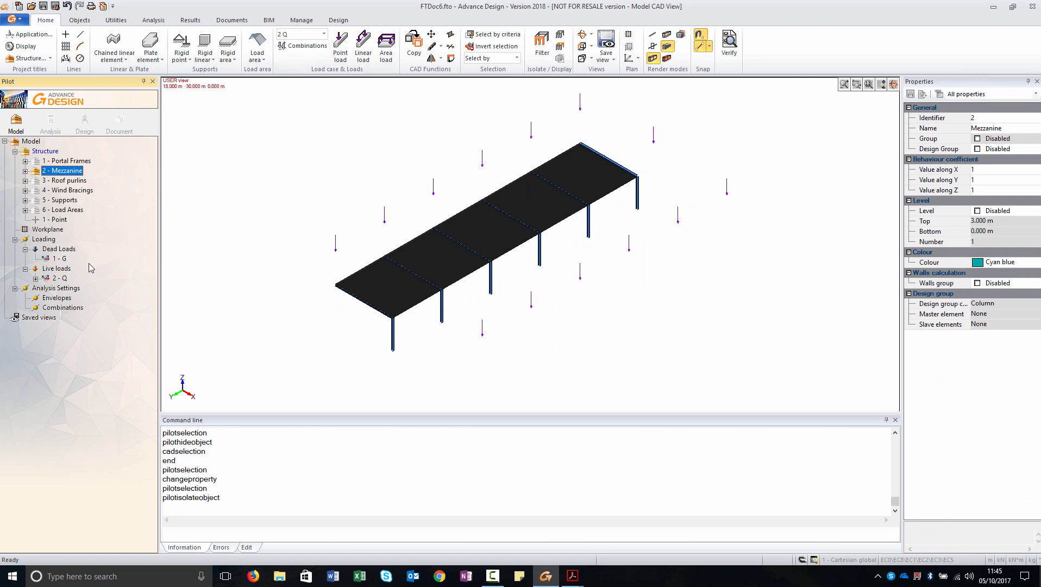
Apply an area load with FZ of -3 kN over the mezzanine floor in live load case 2 - Q
{"action": "left_click", "coordinate": [60, 279]}
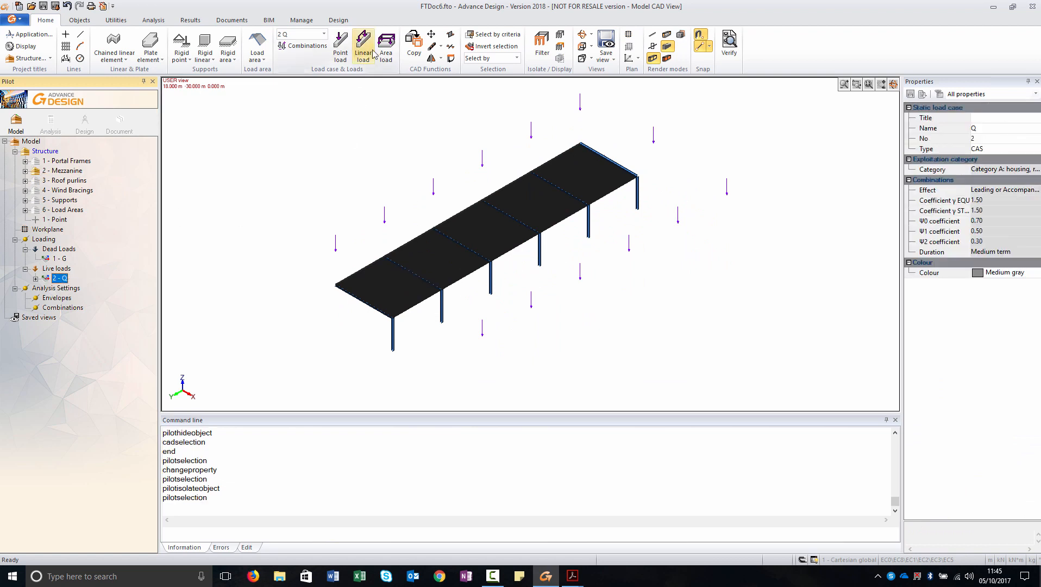
{"action": "left_click", "coordinate": [391, 51]}
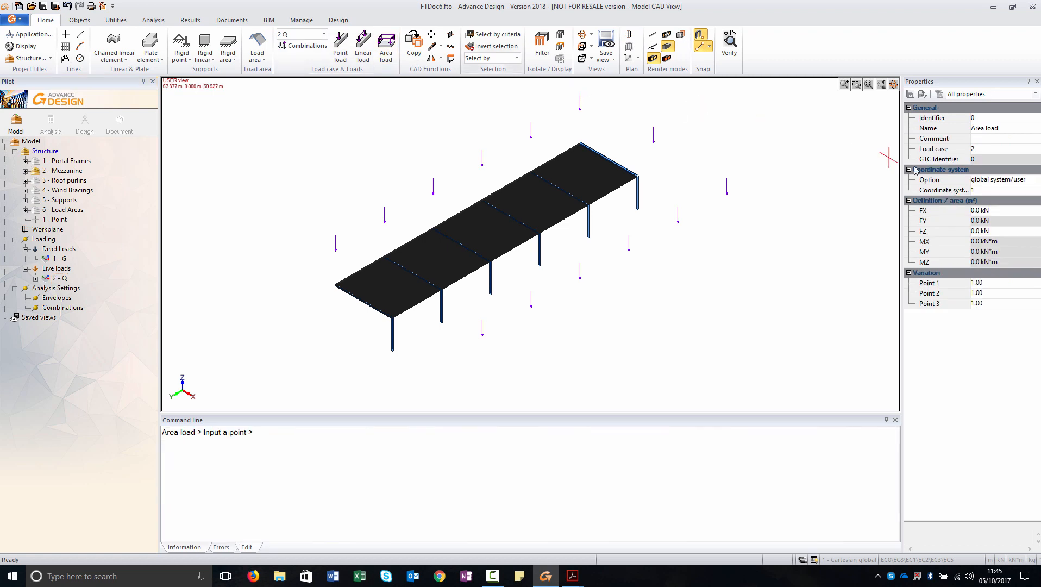
{"action": "left_click", "coordinate": [1008, 235]}
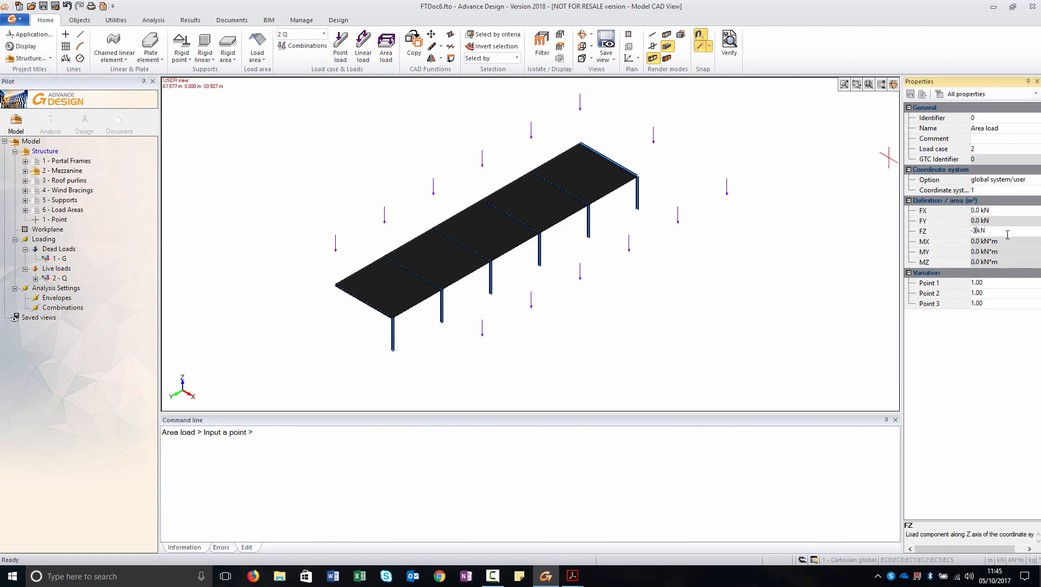
{"action": "key", "text": "Return"}
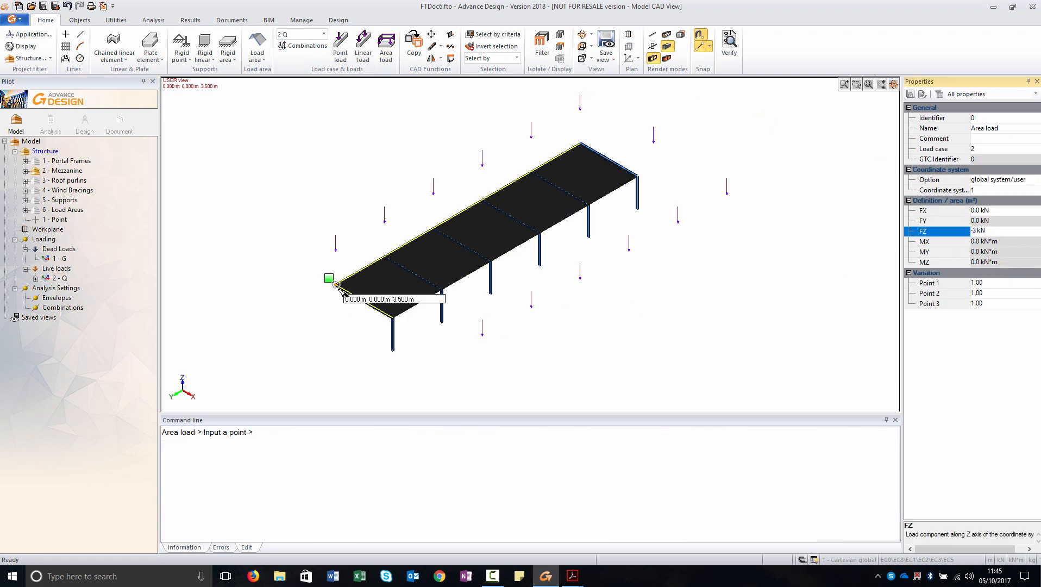
{"action": "left_click", "coordinate": [364, 300]}
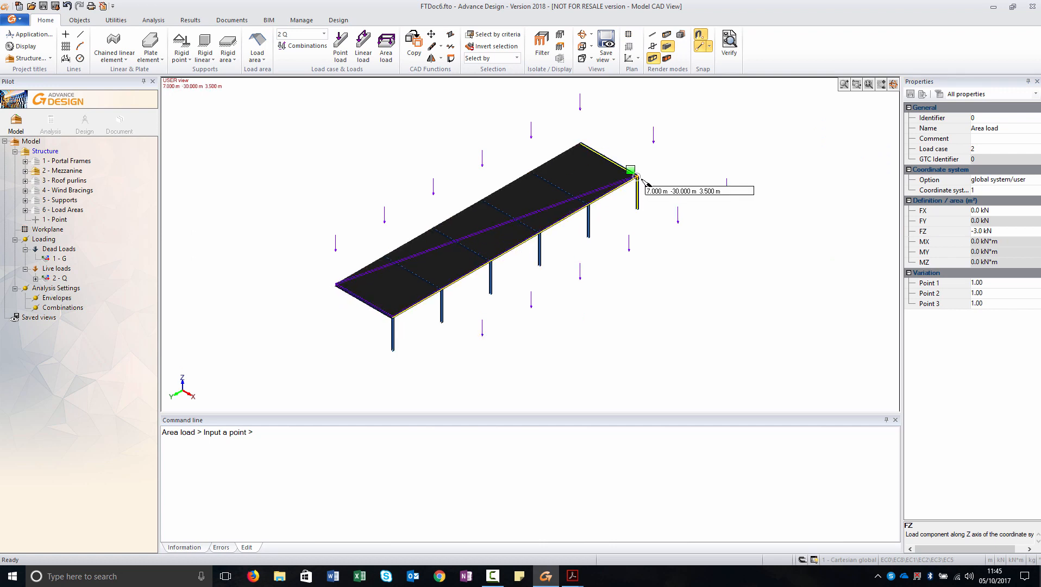
{"action": "left_click", "coordinate": [607, 159]}
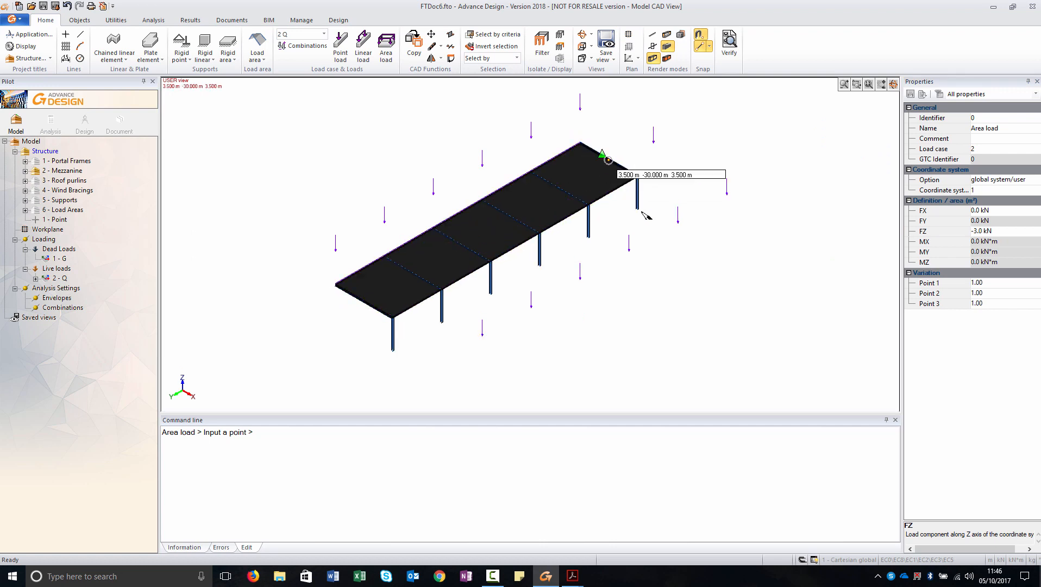
{"action": "key", "text": "Escape"}
Auto-scale the displayed loads and redisplay all elements of the model
{"action": "right_click", "coordinate": [690, 273]}
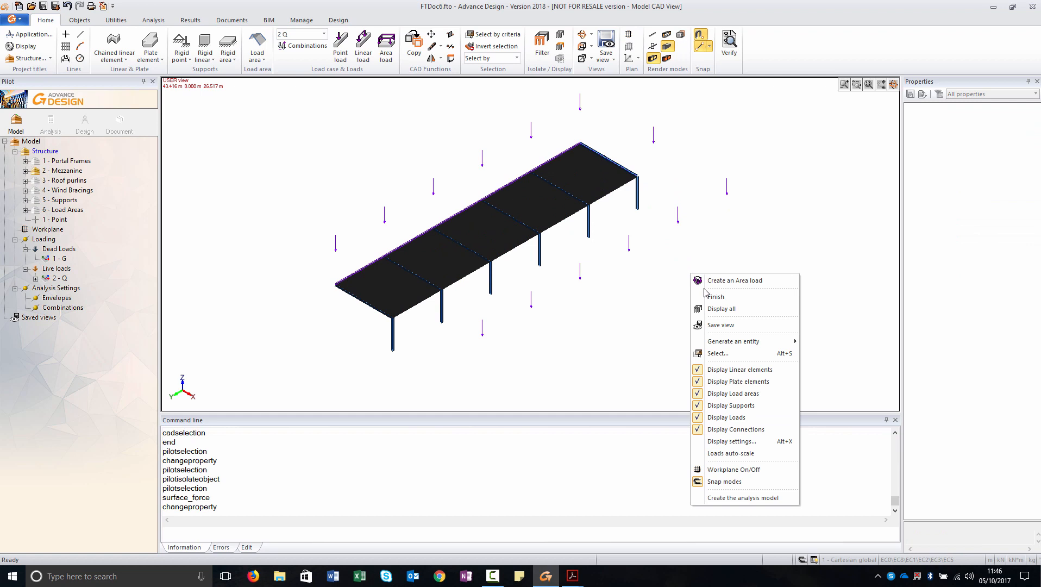
{"action": "left_click", "coordinate": [723, 454]}
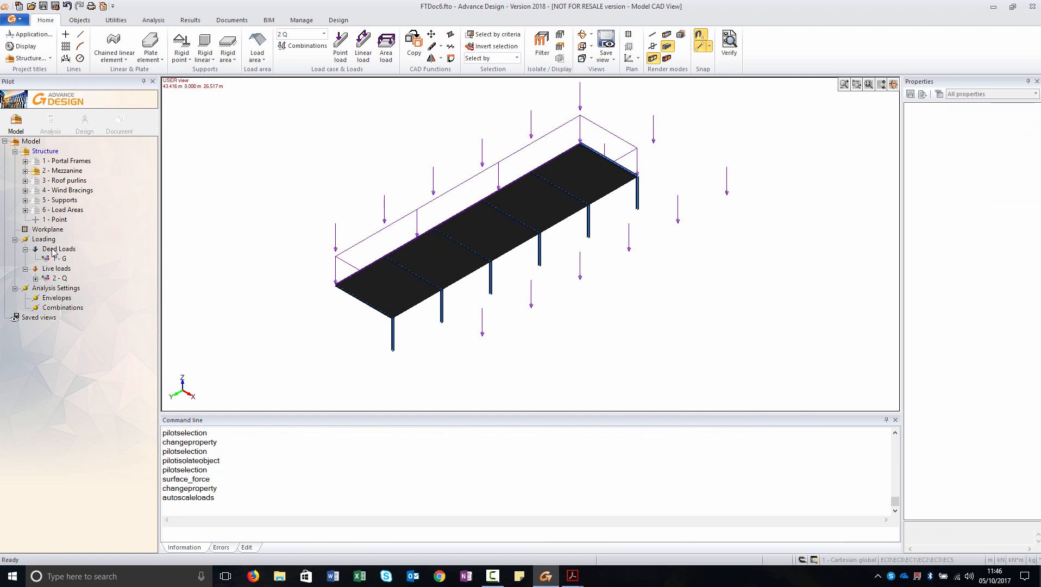
{"action": "left_click", "coordinate": [560, 34]}
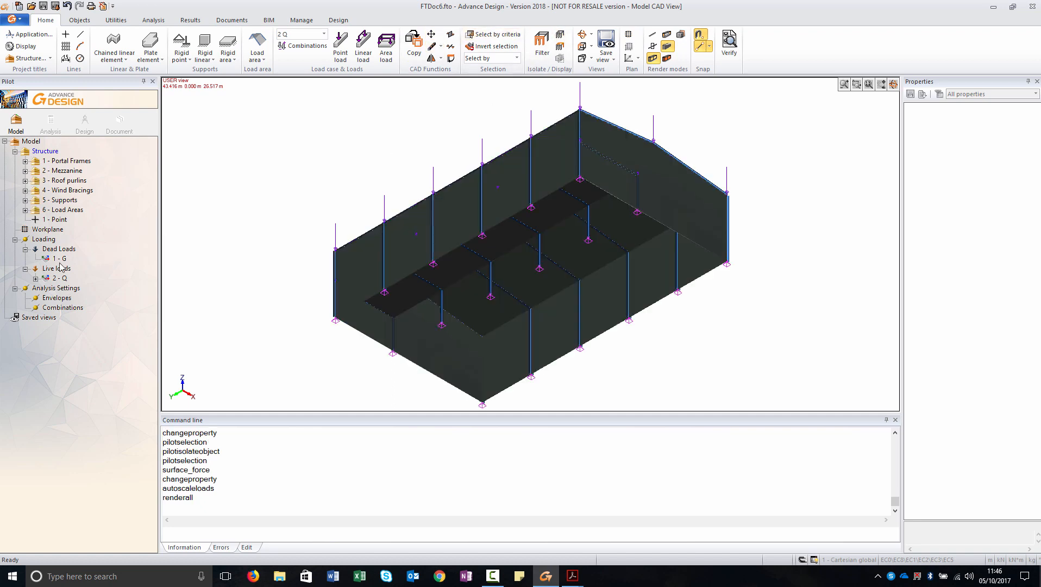
Create a Wind EN 1991-1-4 BS load case family
{"action": "right_click", "coordinate": [50, 248]}
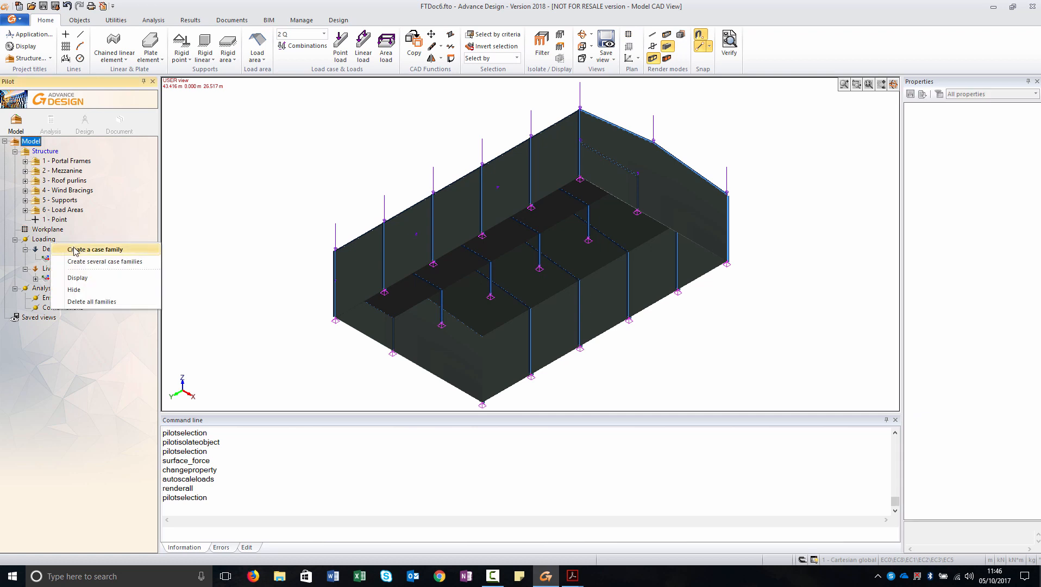
{"action": "left_click", "coordinate": [75, 251]}
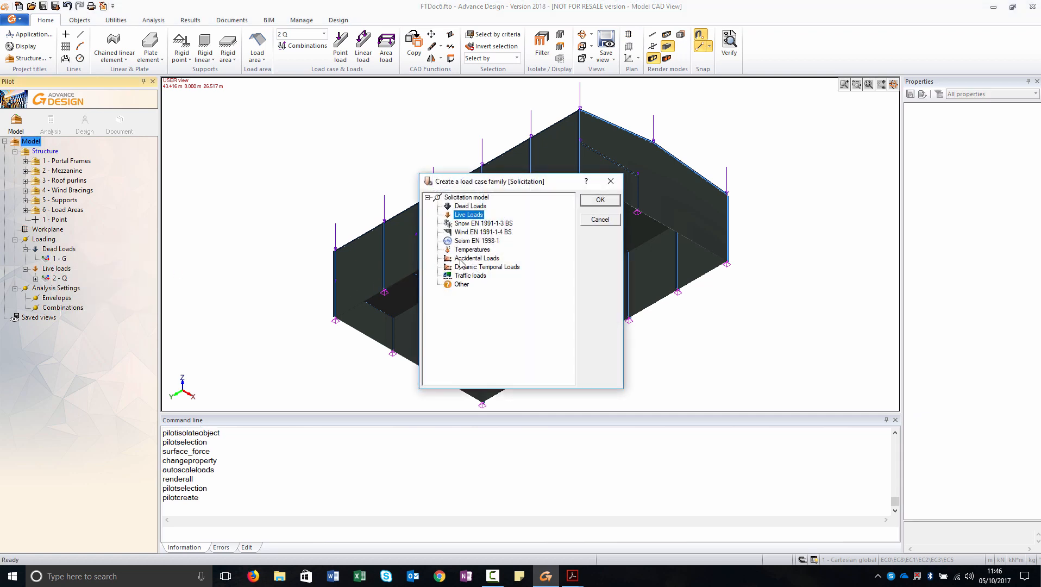
{"action": "left_click", "coordinate": [481, 232]}
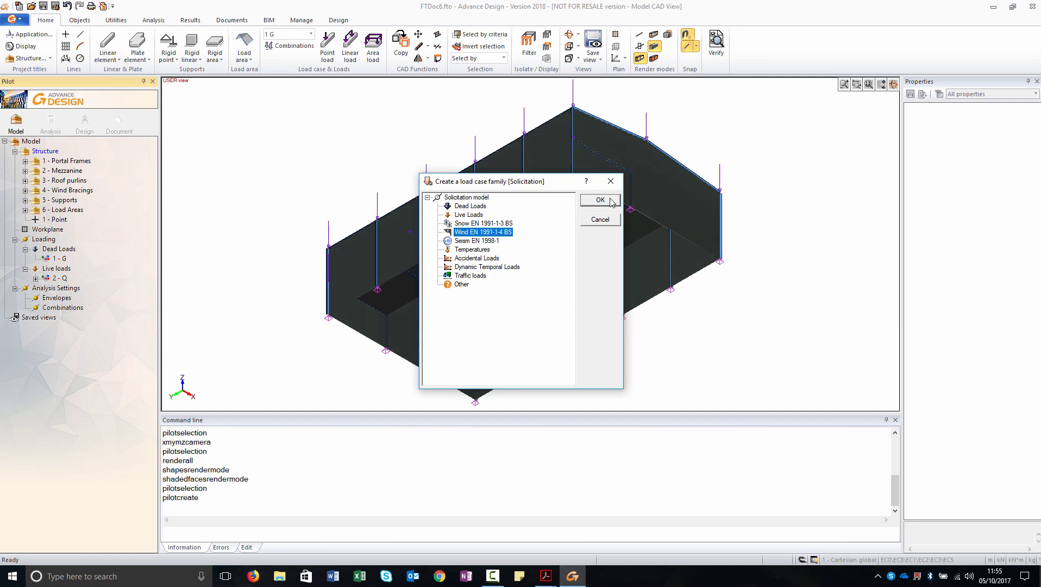
{"action": "left_click", "coordinate": [611, 201]}
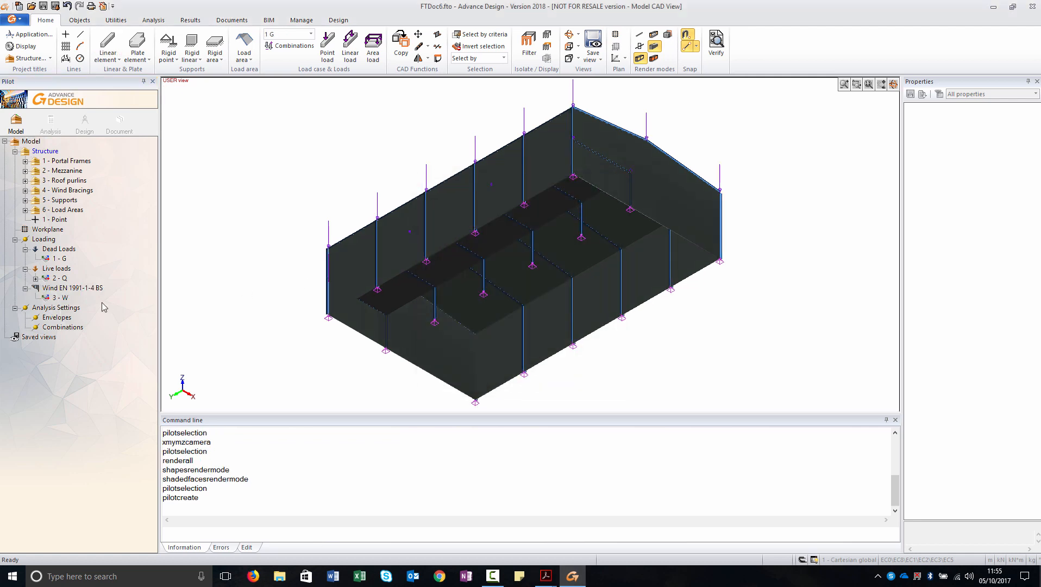
Isolate the Mezzanine system in the model view
{"action": "left_click", "coordinate": [59, 172]}
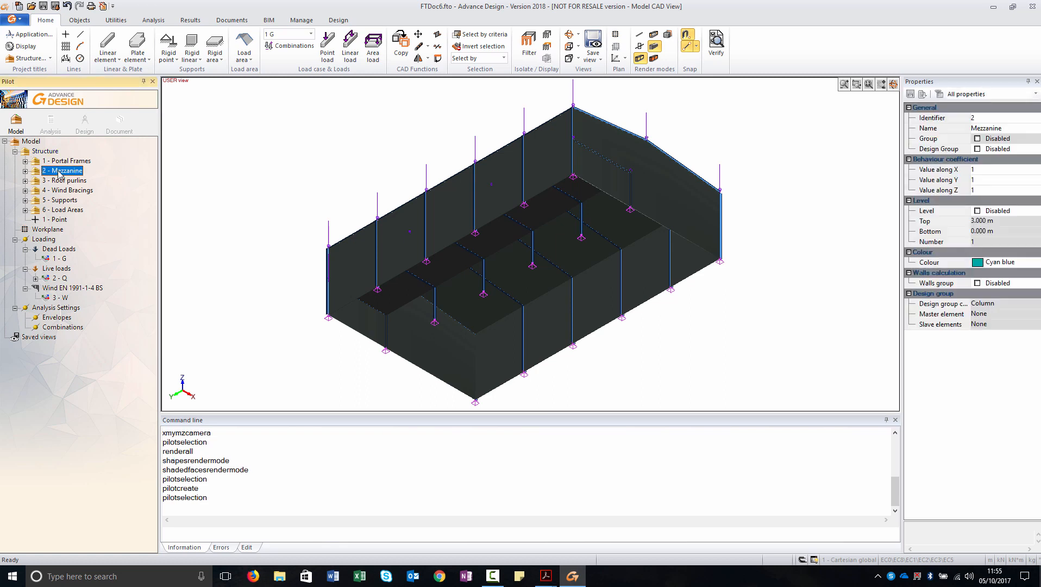
{"action": "double_click", "coordinate": [60, 172]}
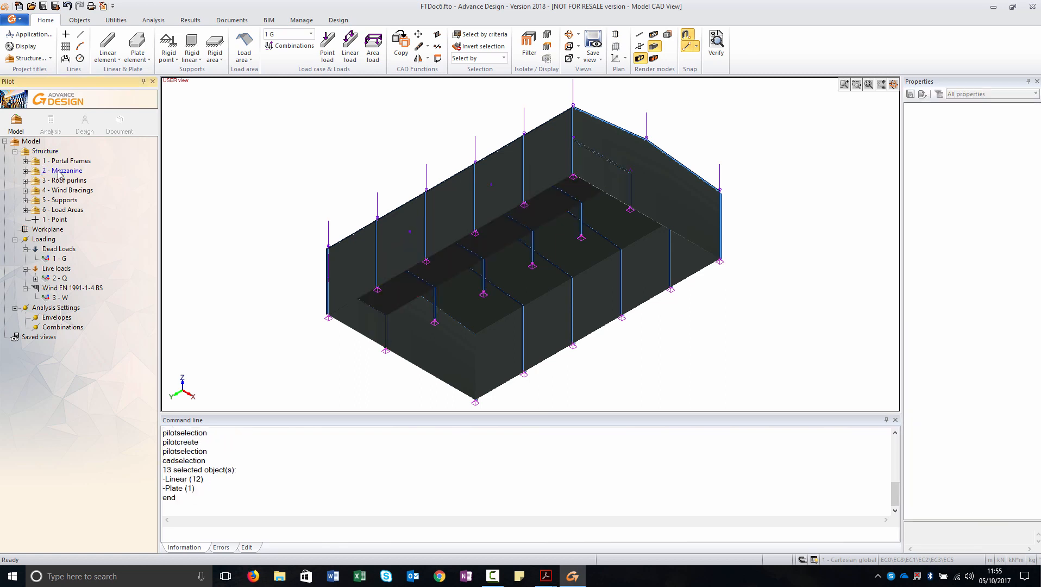
{"action": "double_click", "coordinate": [60, 171]}
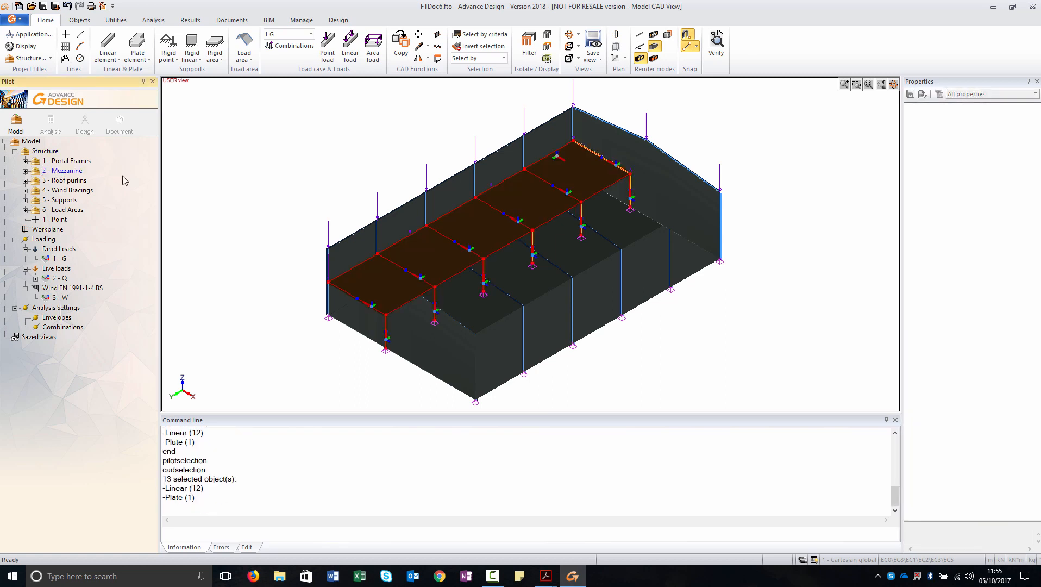
{"action": "left_click", "coordinate": [74, 174]}
{"action": "right_click", "coordinate": [73, 175]}
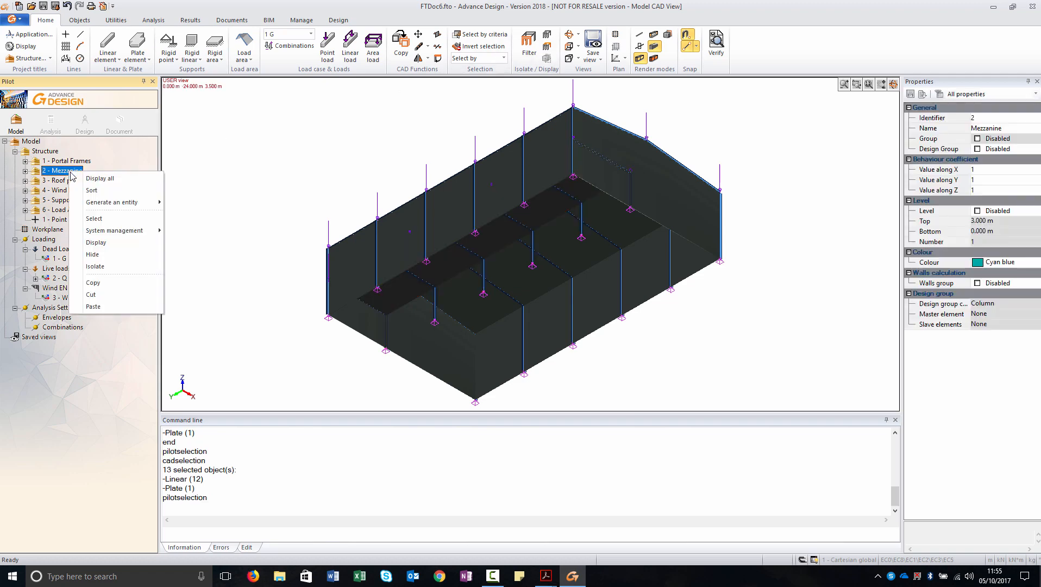
{"action": "left_click", "coordinate": [106, 266]}
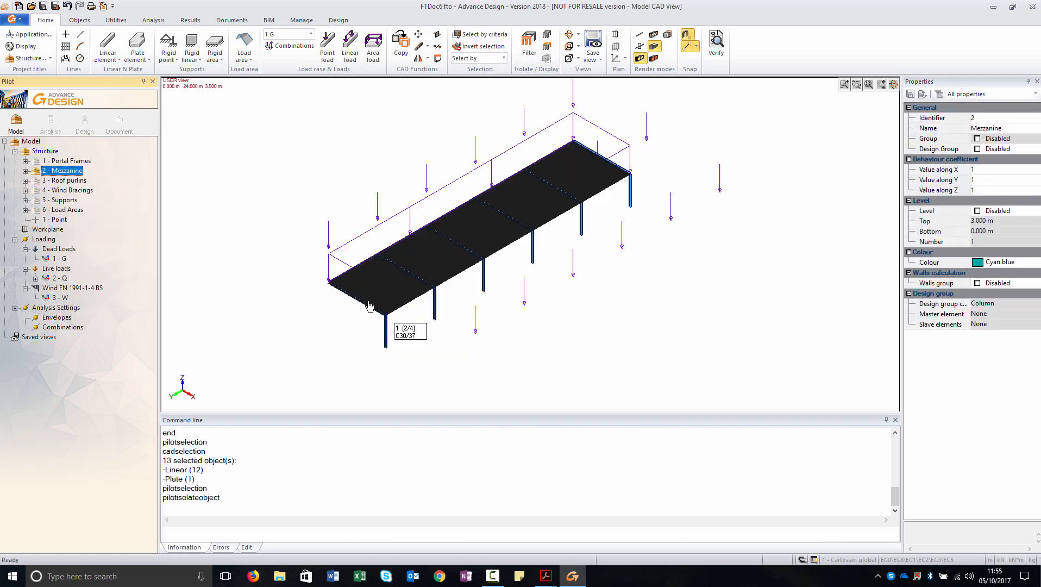
Disable the snow and wind Supporting element property of the mezzanine floor plate
{"action": "left_click", "coordinate": [368, 306]}
{"action": "scroll", "coordinate": [1014, 361], "scroll_direction": "down", "scroll_amount": 3}
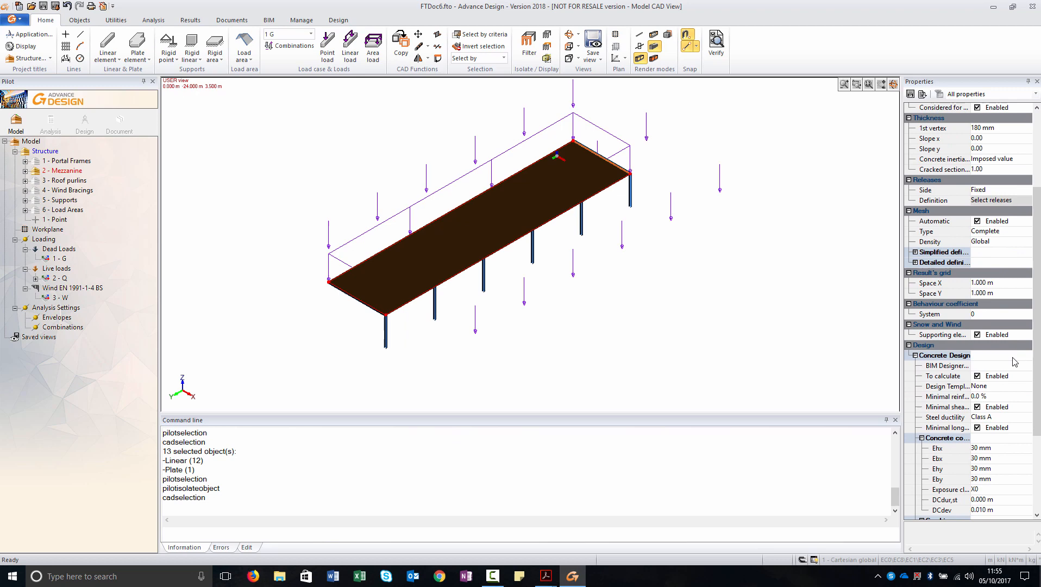
{"action": "left_click", "coordinate": [978, 335]}
{"action": "left_click", "coordinate": [623, 344]}
{"action": "key", "text": "Escape"}
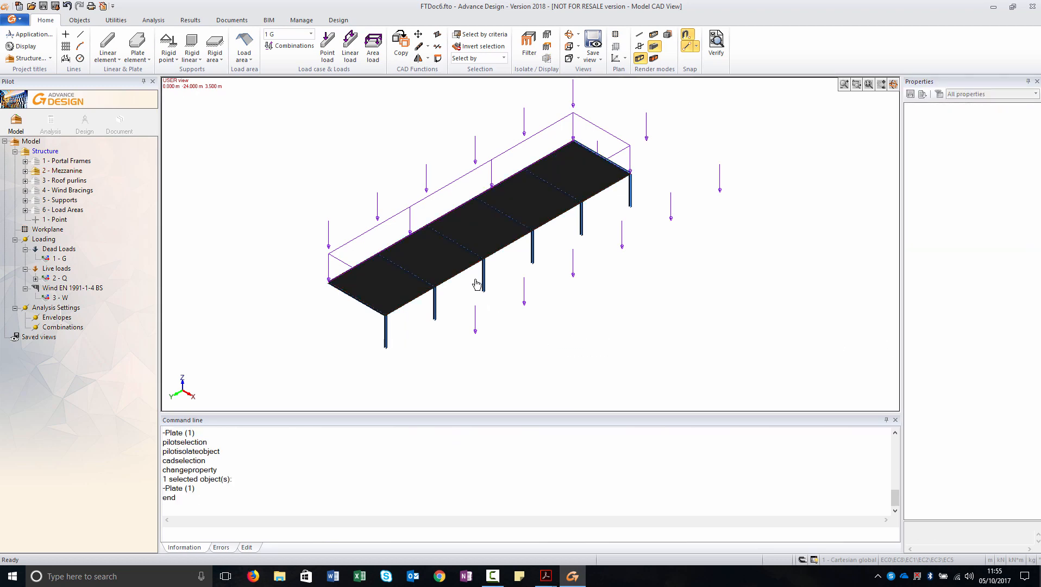
List the Mezzanine system's elements and disable the snow and wind Supporting element property of linear element 74
{"action": "left_click", "coordinate": [36, 170]}
{"action": "left_click", "coordinate": [25, 170]}
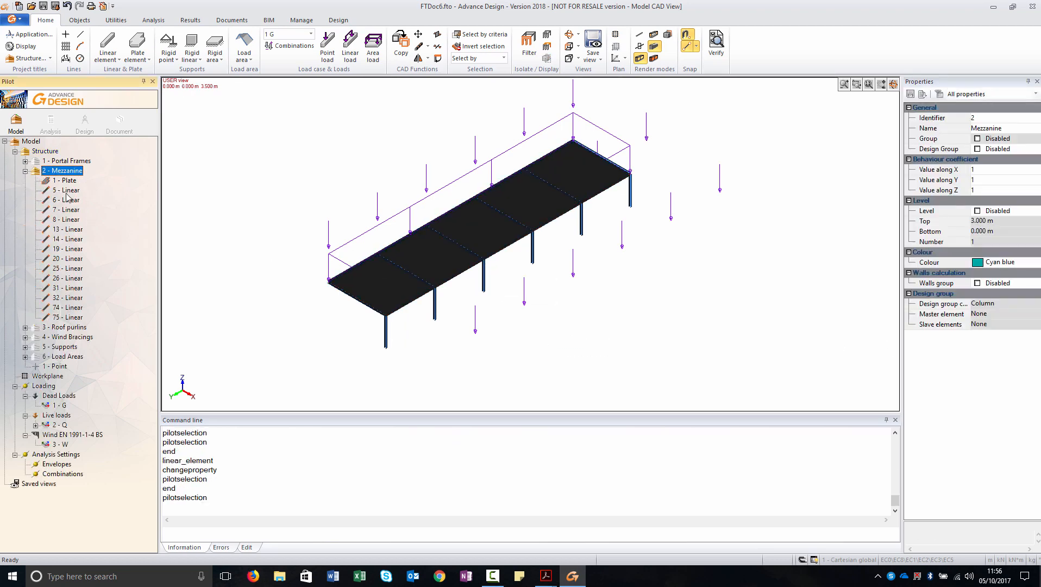
{"action": "left_click", "coordinate": [71, 308]}
{"action": "scroll", "coordinate": [928, 314], "scroll_direction": "down", "scroll_amount": 4}
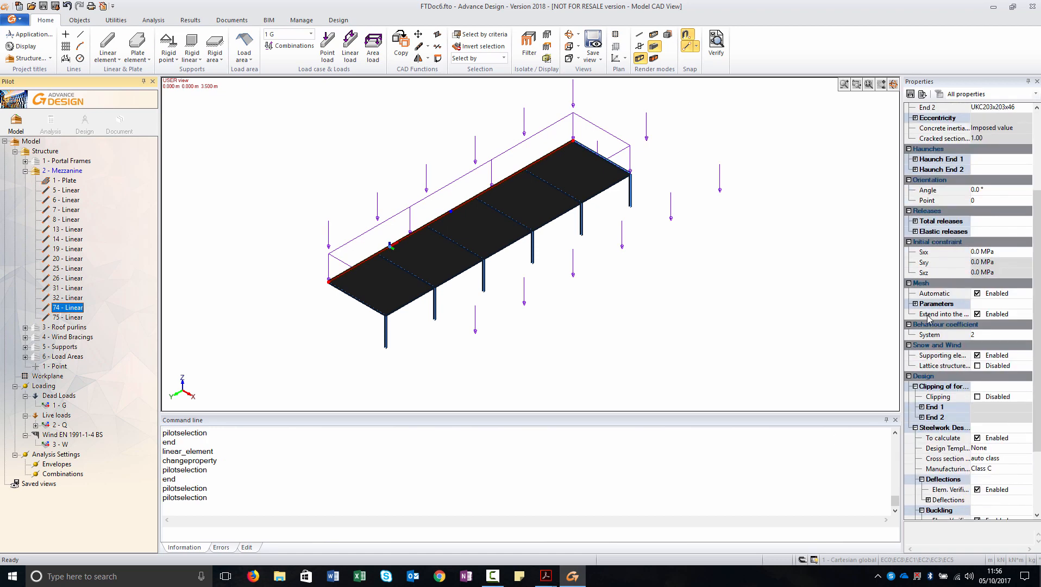
{"action": "left_click", "coordinate": [978, 355]}
{"action": "left_click", "coordinate": [670, 349]}
{"action": "key", "text": "Escape"}
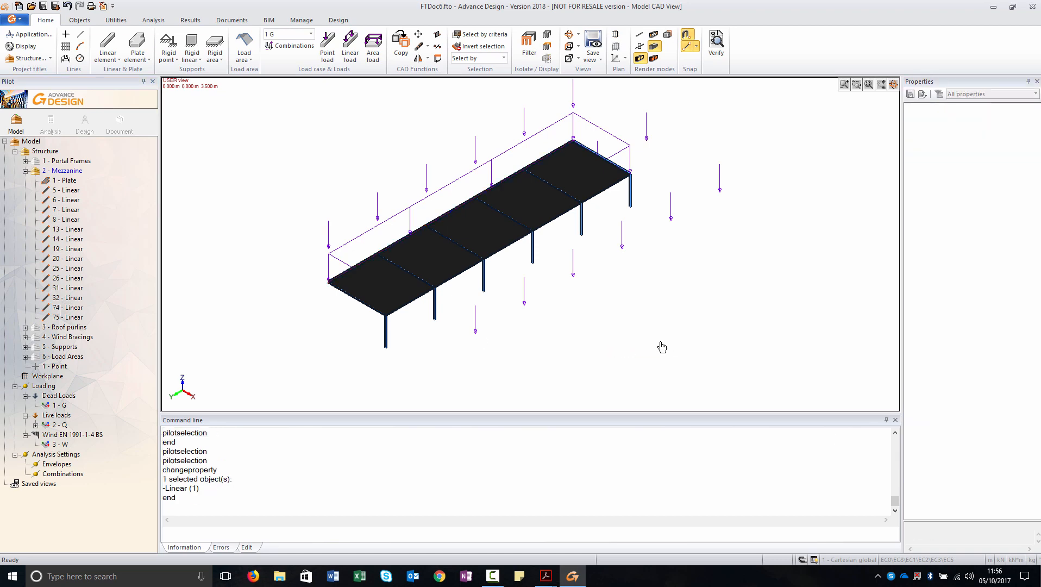
Collapse the Mezzanine element list and isolate the Wind Bracings system
{"action": "left_click", "coordinate": [36, 170]}
{"action": "left_click", "coordinate": [25, 171]}
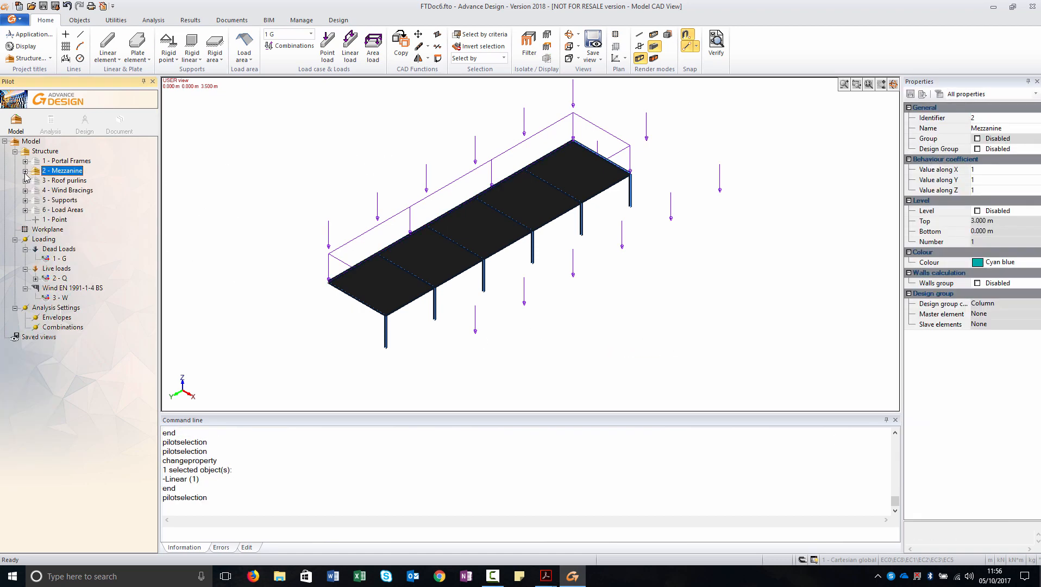
{"action": "right_click", "coordinate": [61, 191]}
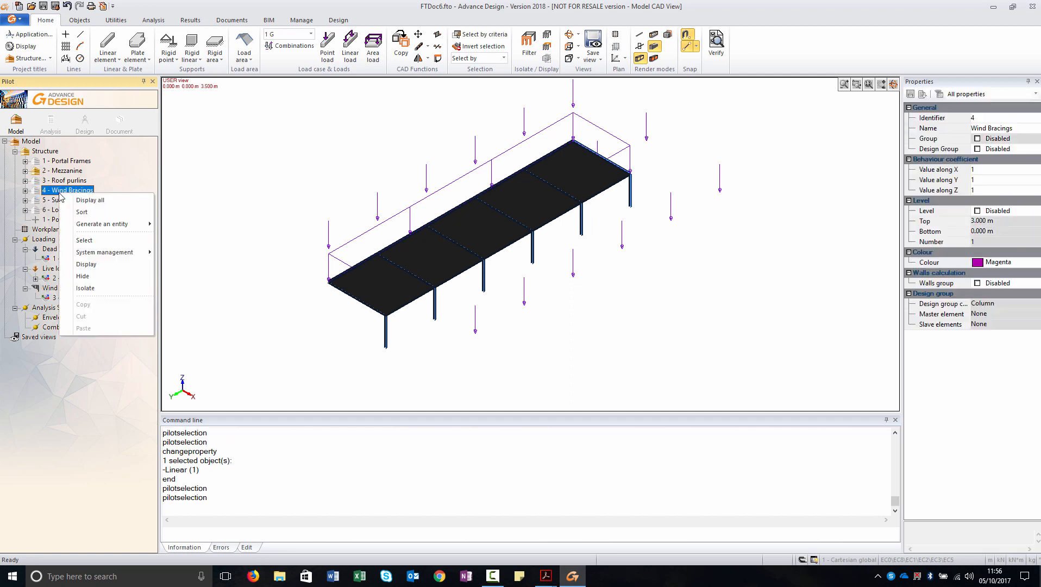
{"action": "left_click", "coordinate": [84, 288]}
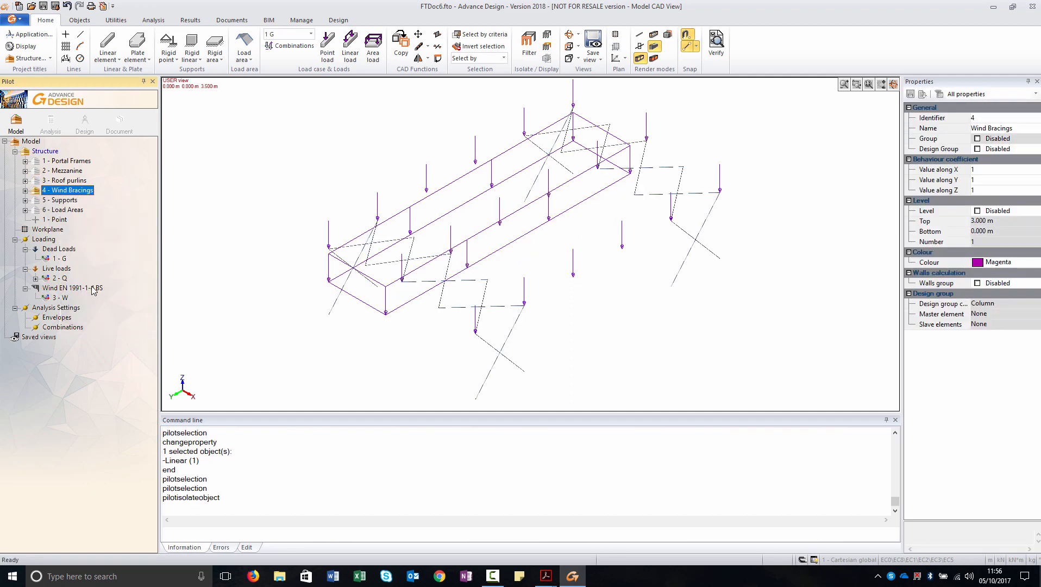
Redisplay the whole model and disable the snow and wind Supporting element property for all the wind bracings
{"action": "right_click", "coordinate": [69, 194]}
{"action": "left_click", "coordinate": [97, 178]}
{"action": "left_click", "coordinate": [549, 36]}
{"action": "right_click", "coordinate": [65, 193]}
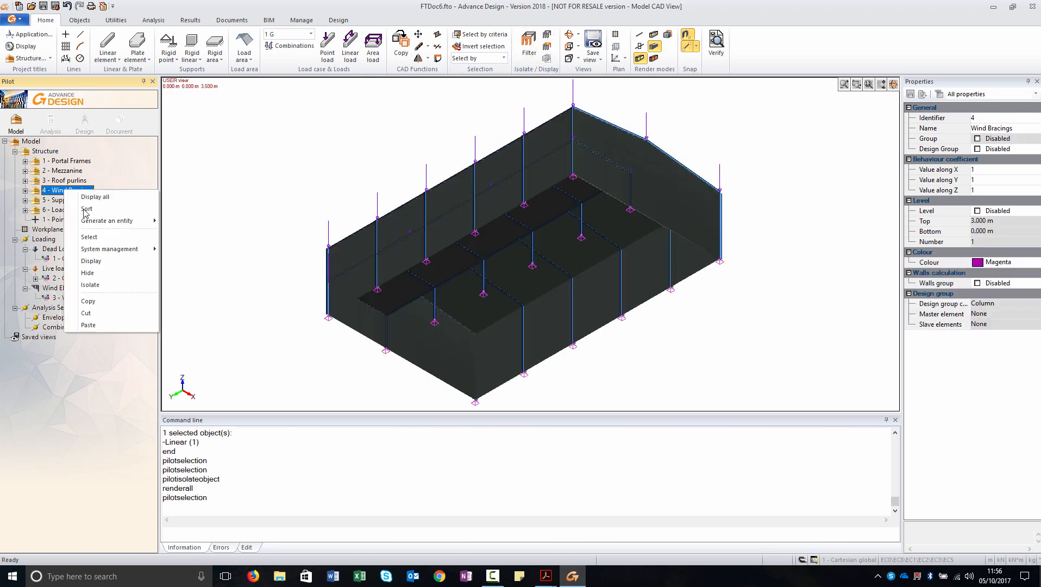
{"action": "left_click", "coordinate": [99, 244]}
{"action": "scroll", "coordinate": [957, 326], "scroll_direction": "down", "scroll_amount": 3}
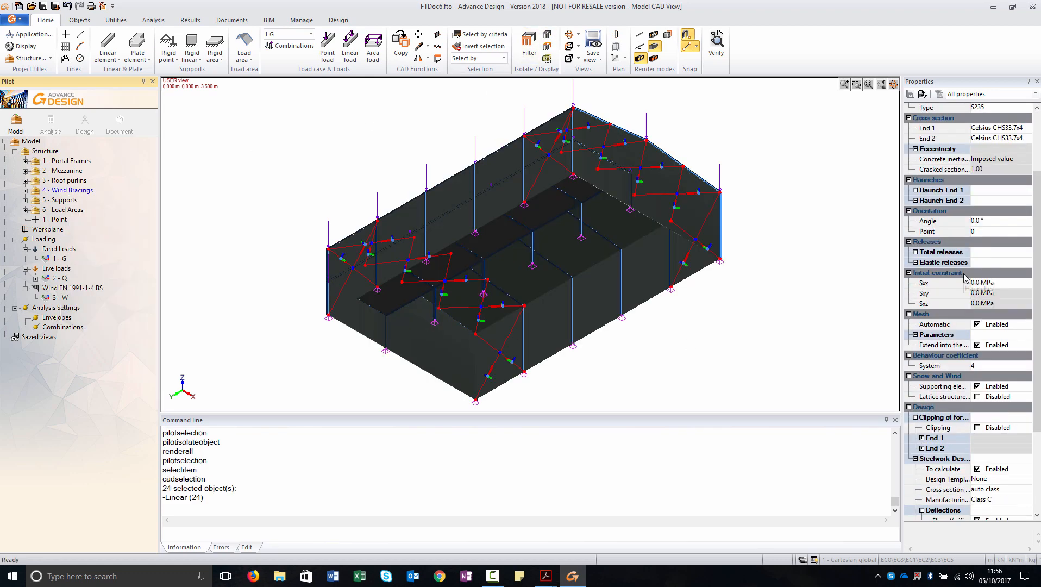
{"action": "left_click", "coordinate": [978, 387]}
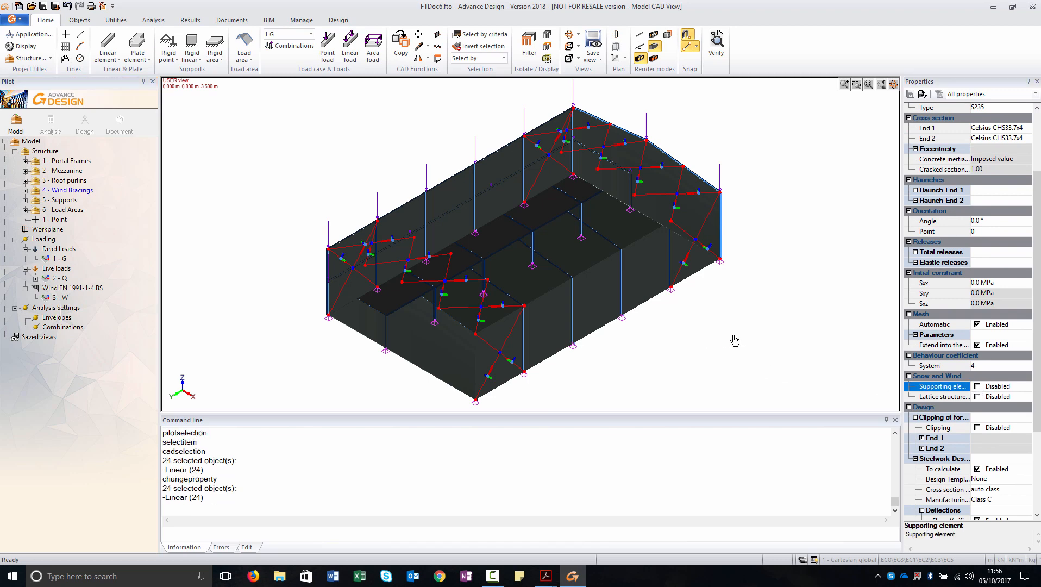
{"action": "key", "text": "Escape"}
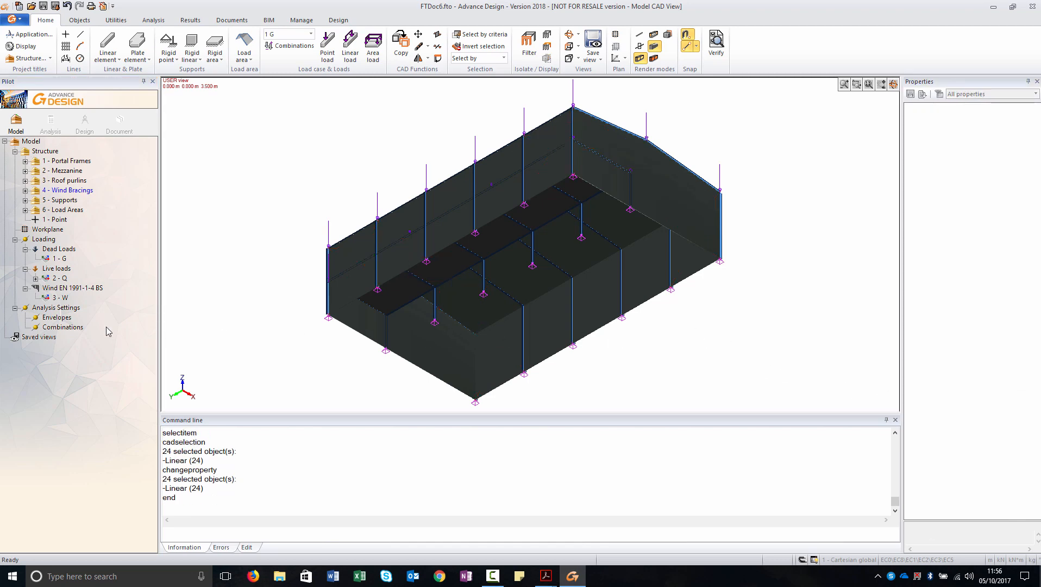
Pick the 22 m/s wind speed region on the map for the Wind EN 1991-1-4 BS family and automatically generate its wind load cases
{"action": "left_click", "coordinate": [59, 288]}
{"action": "left_click", "coordinate": [977, 304]}
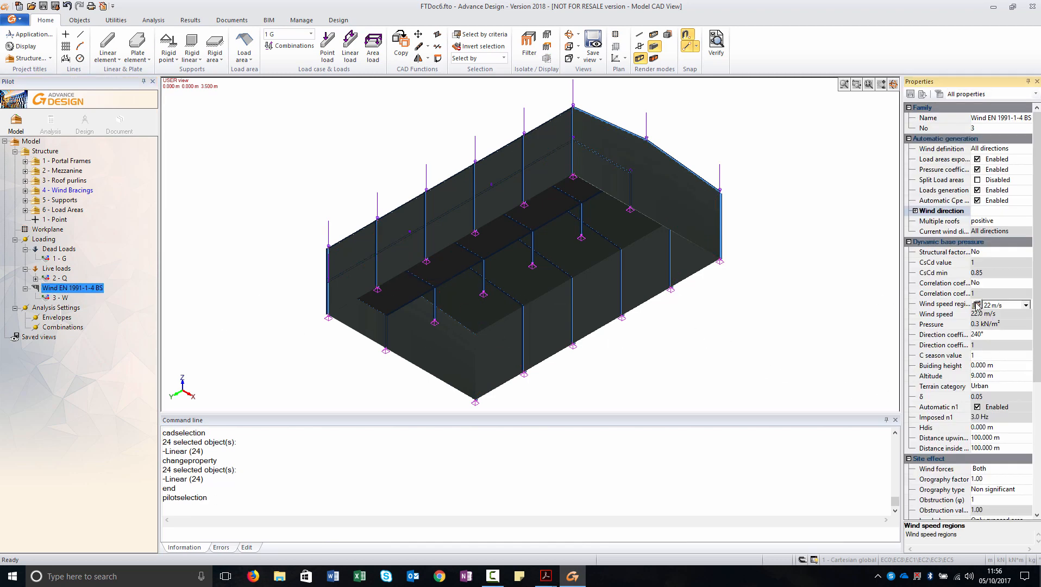
{"action": "left_click", "coordinate": [977, 305]}
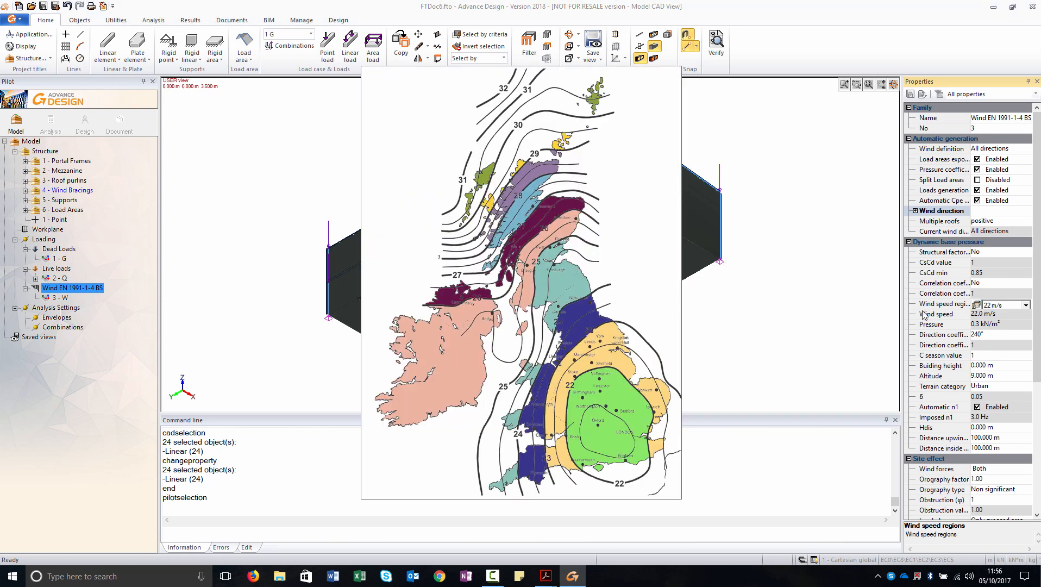
{"action": "left_click", "coordinate": [598, 465]}
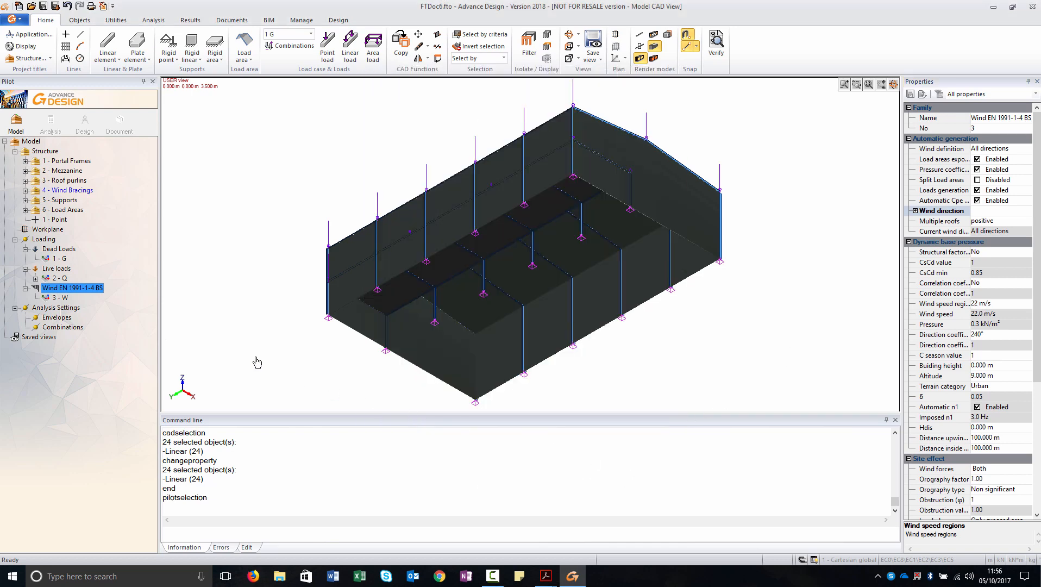
{"action": "right_click", "coordinate": [85, 295]}
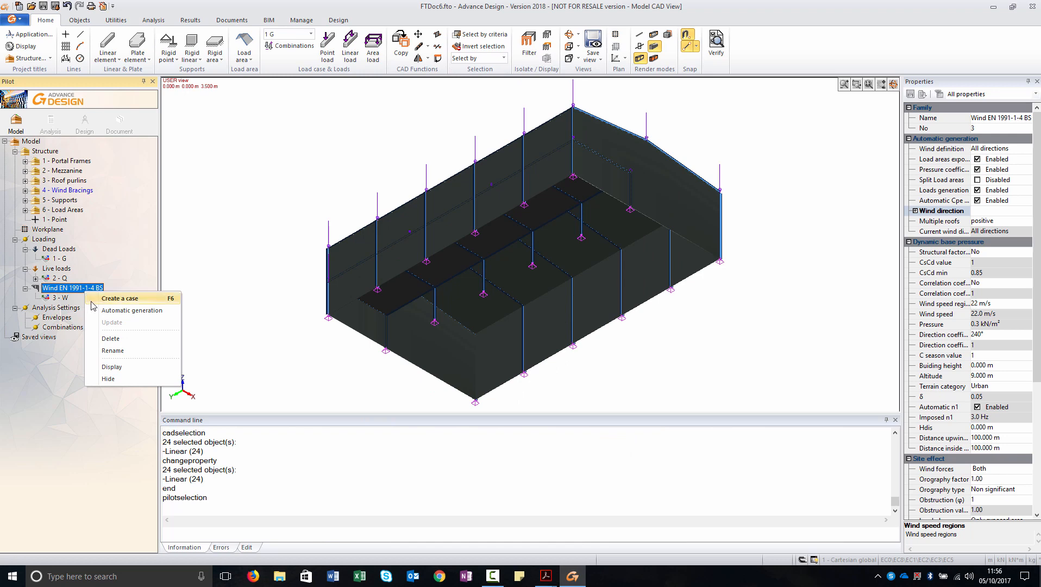
{"action": "left_click", "coordinate": [95, 306]}
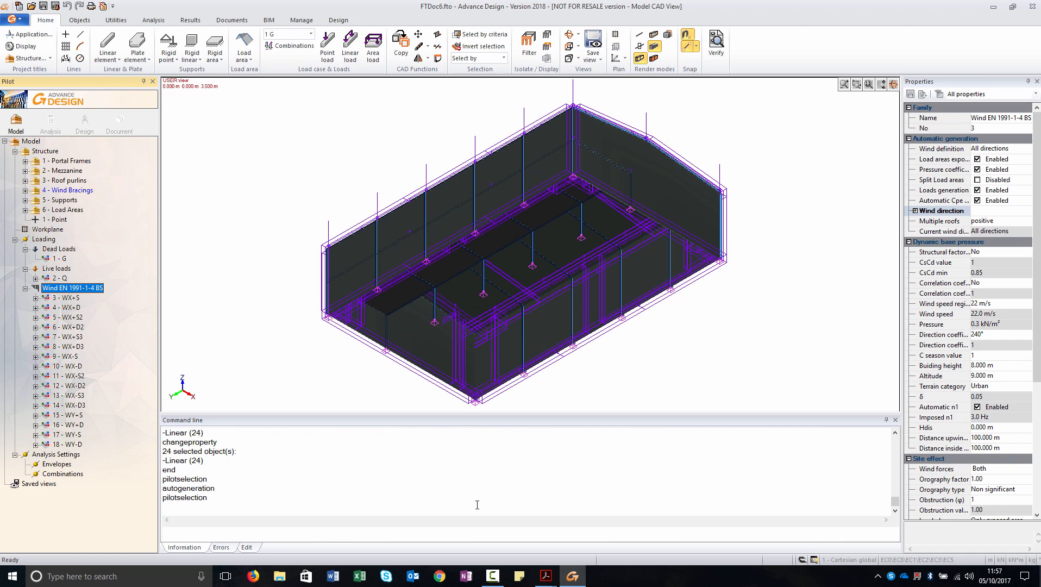
Automatically generate the simplified load combinations with the default Eurocode options and update the load case codes
{"action": "right_click", "coordinate": [76, 480]}
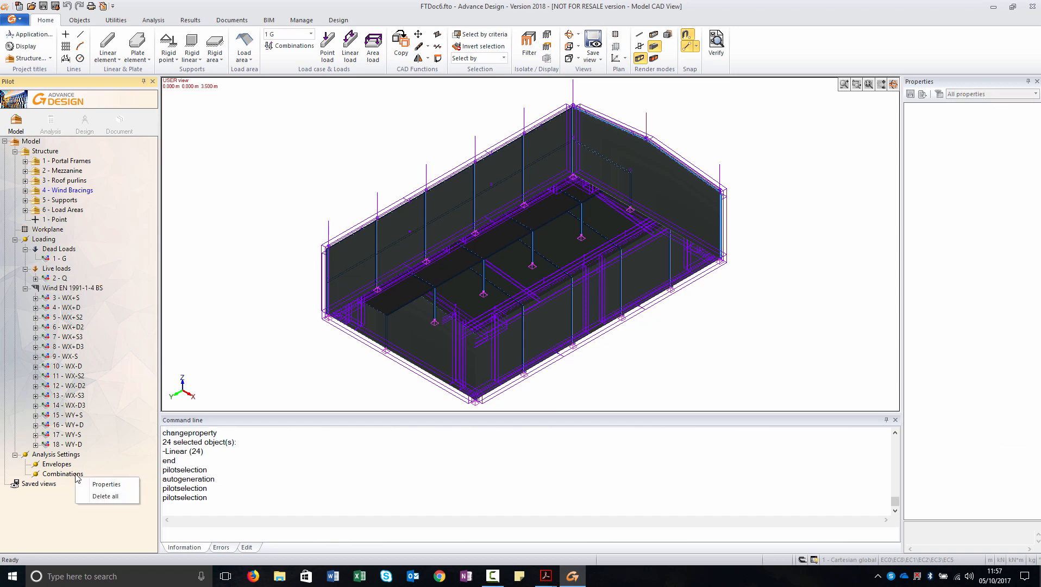
{"action": "double_click", "coordinate": [78, 477]}
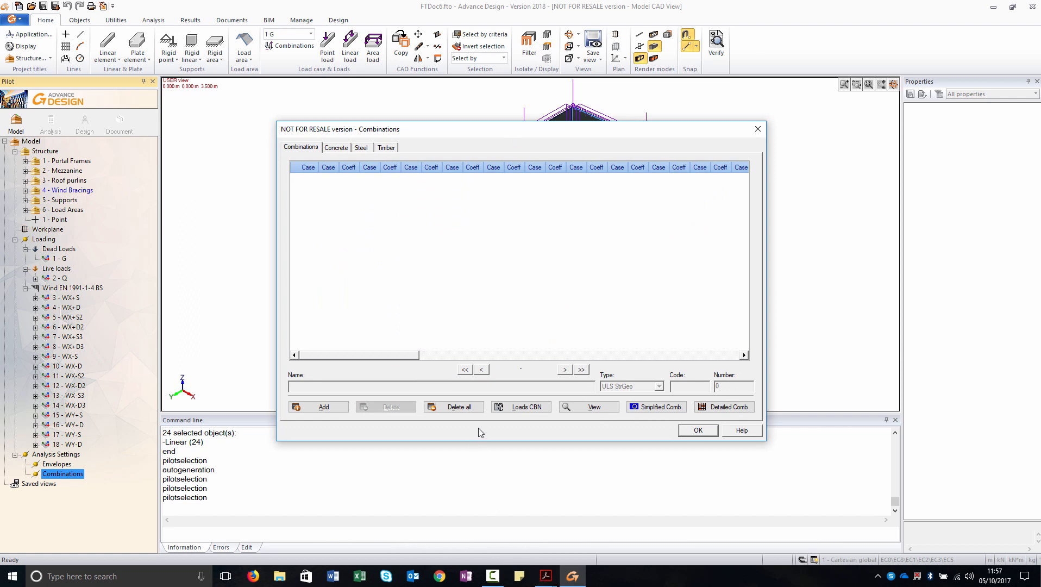
{"action": "left_click", "coordinate": [672, 407]}
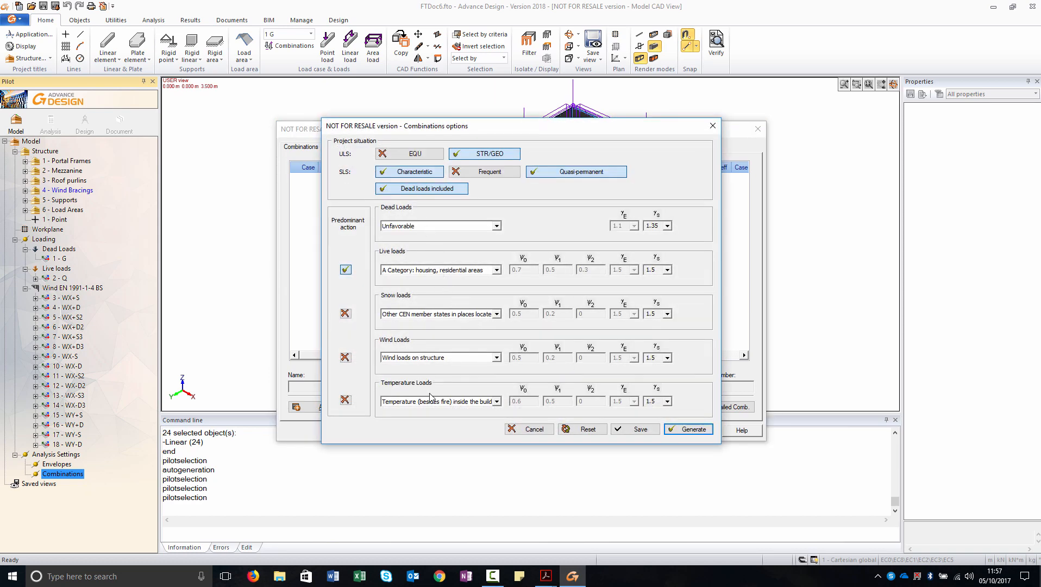
{"action": "left_click", "coordinate": [688, 429]}
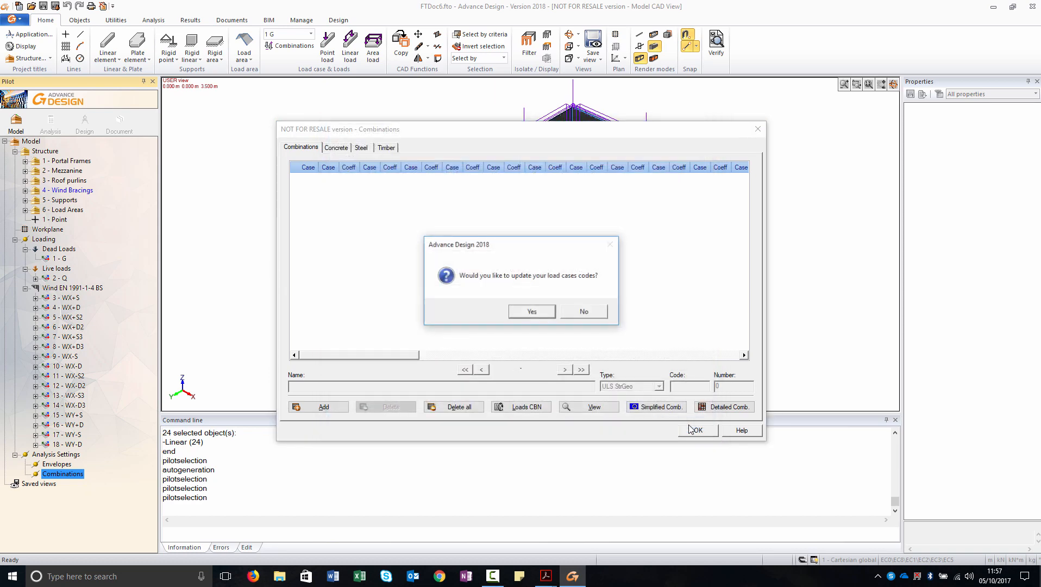
{"action": "left_click", "coordinate": [553, 313]}
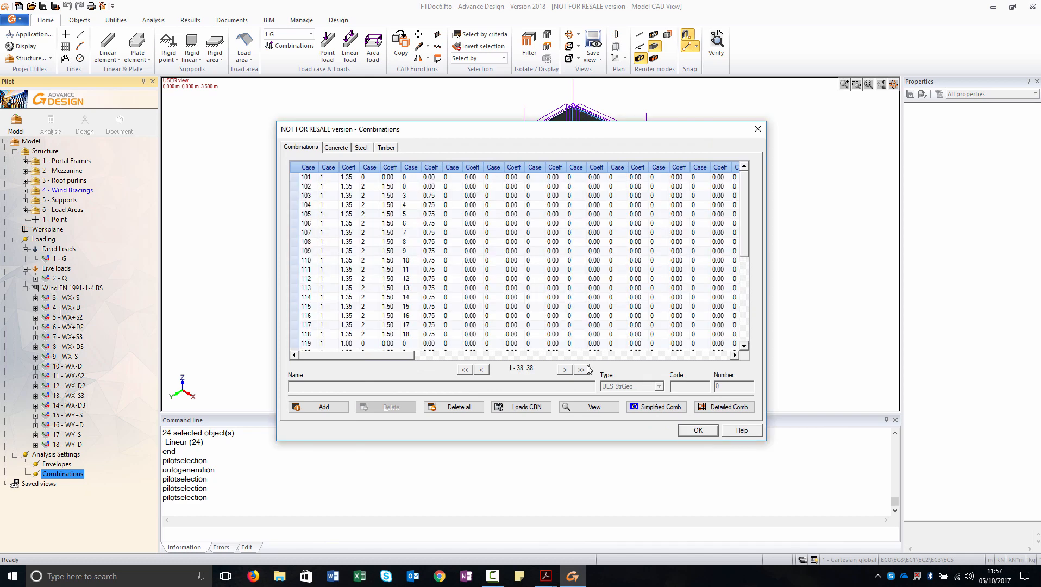
{"action": "left_click", "coordinate": [698, 430]}
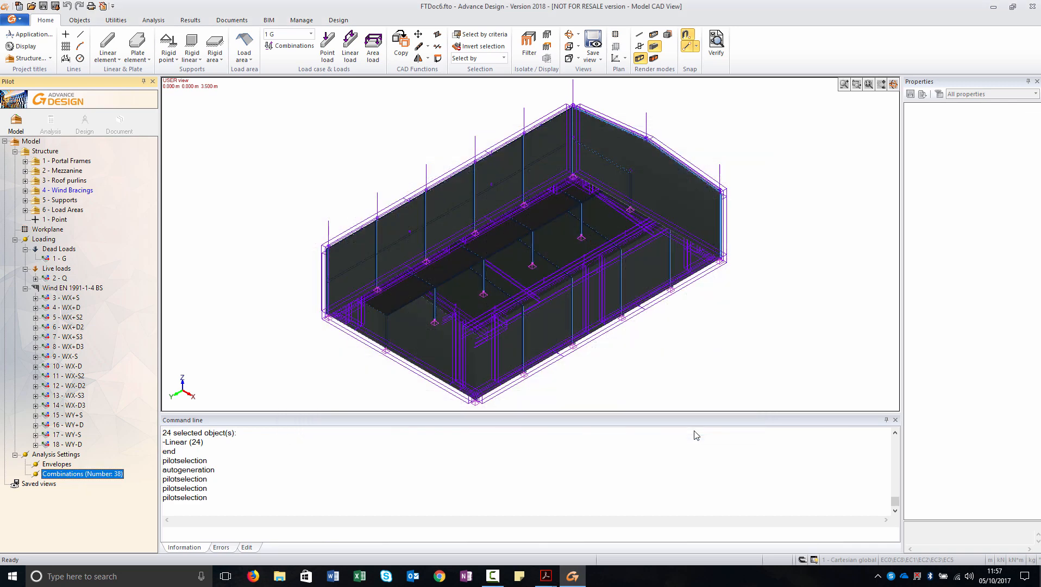
Create the analysis model and run the finite element calculation for all load cases and combinations
{"action": "left_click", "coordinate": [51, 120]}
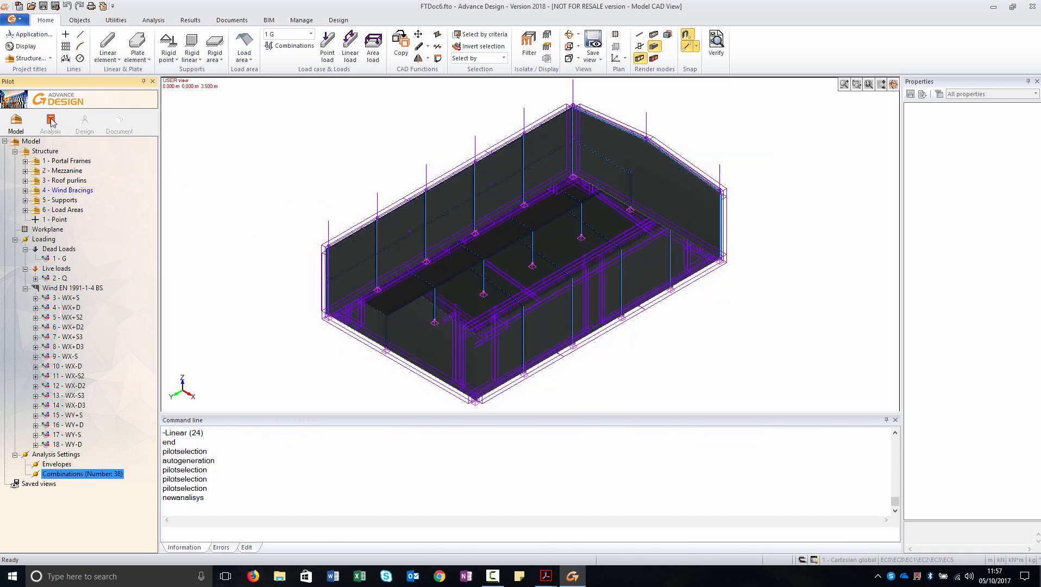
{"action": "left_click", "coordinate": [585, 351]}
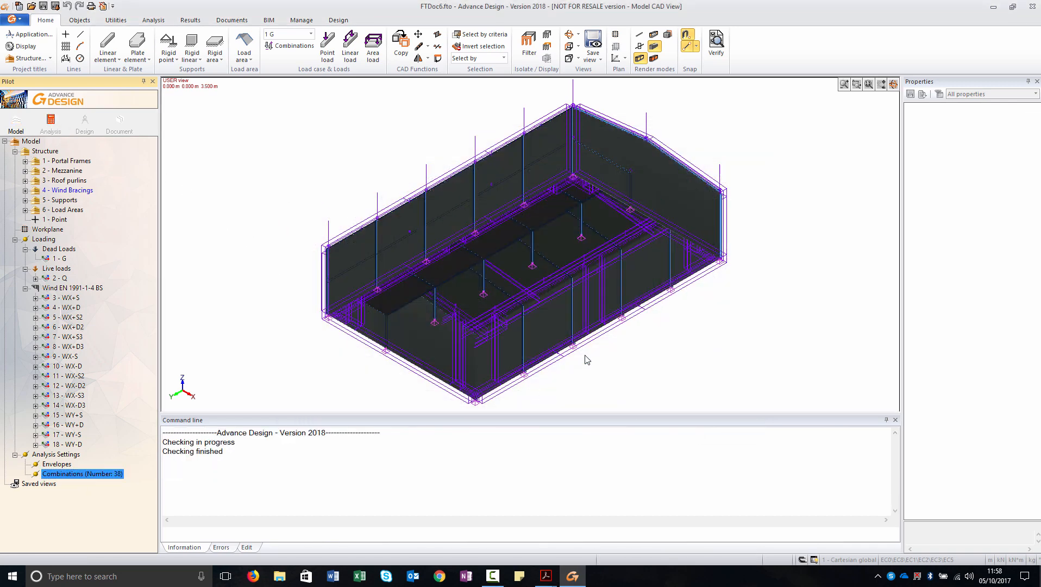
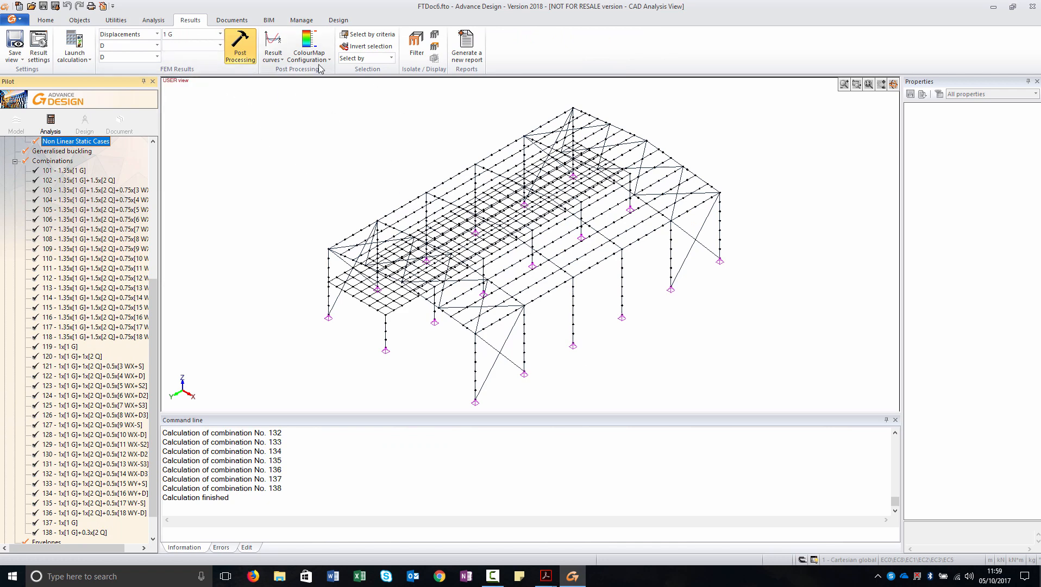
Display the D displacements of the portal frames for wind load case 7 WX+S3 in front view
{"action": "key", "text": "alt+1"}
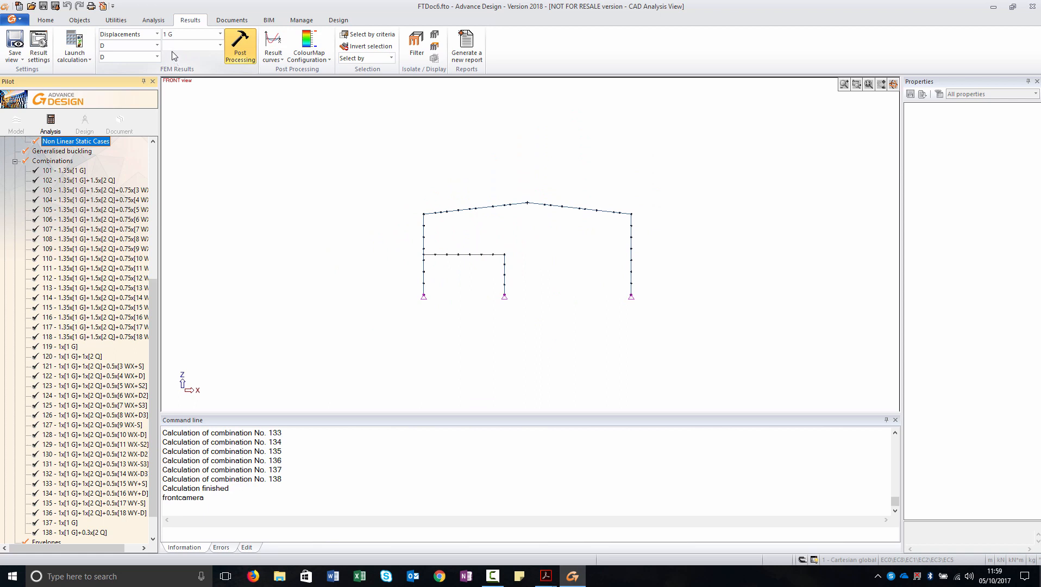
{"action": "left_click", "coordinate": [187, 35]}
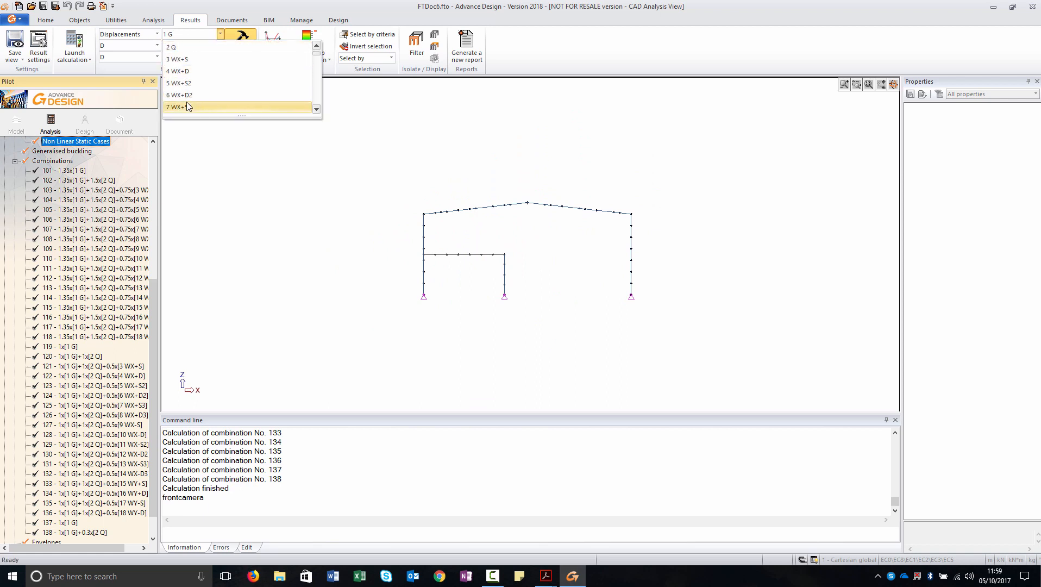
{"action": "left_click", "coordinate": [185, 107]}
{"action": "left_click", "coordinate": [242, 54]}
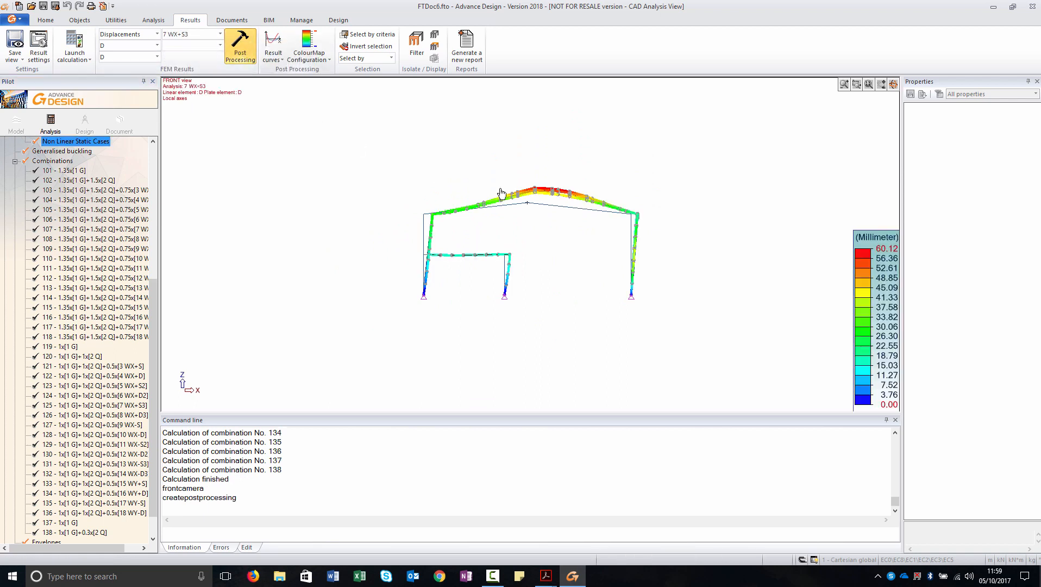
{"action": "scroll", "coordinate": [568, 226], "scroll_direction": "up", "scroll_amount": 5}
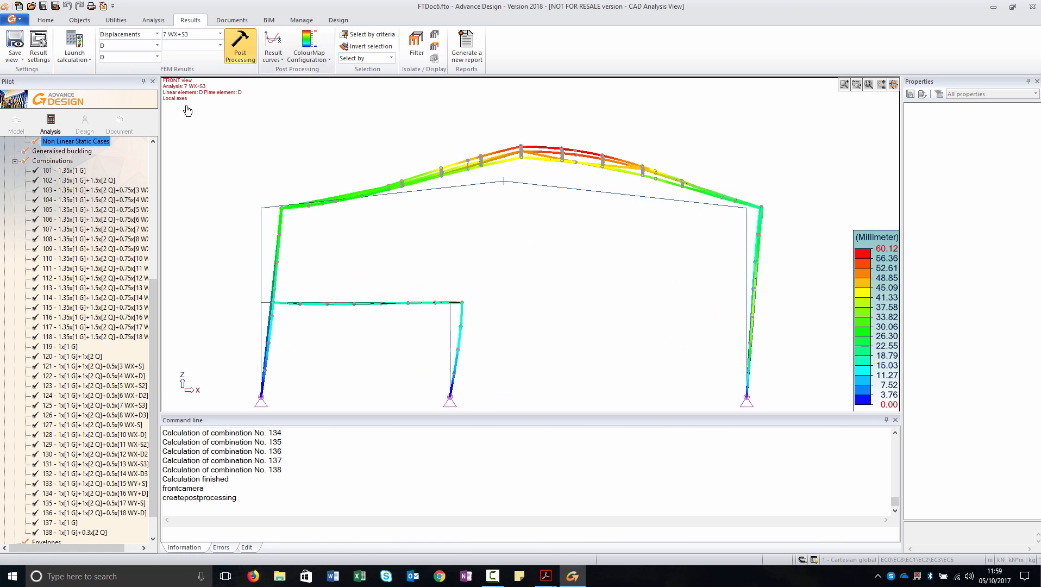
Hide the nodes and enable both Extreme values and Value on diagrams for the displacement results
{"action": "right_click", "coordinate": [256, 144]}
{"action": "left_click", "coordinate": [309, 302]}
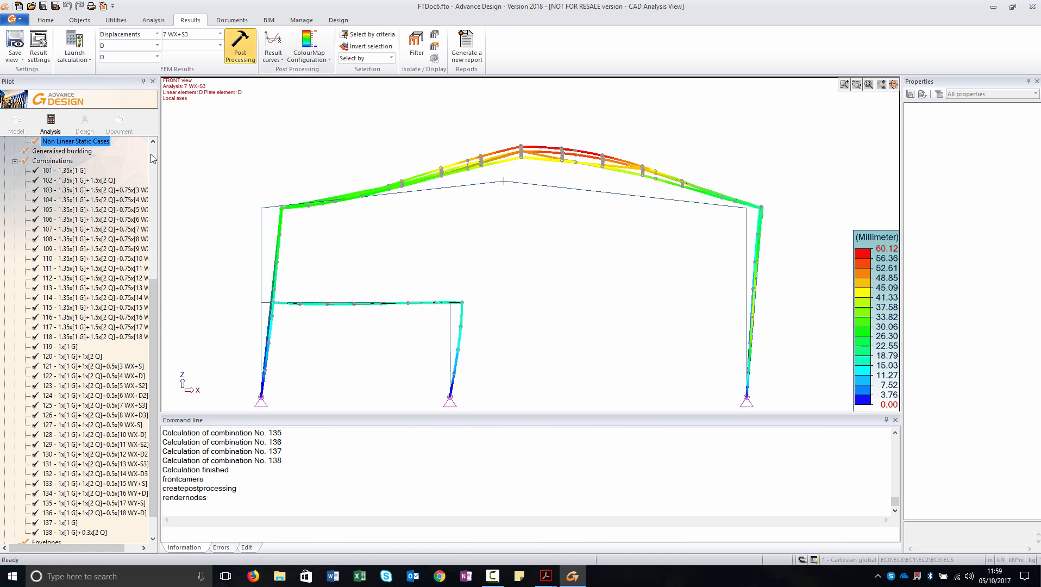
{"action": "left_click", "coordinate": [38, 46]}
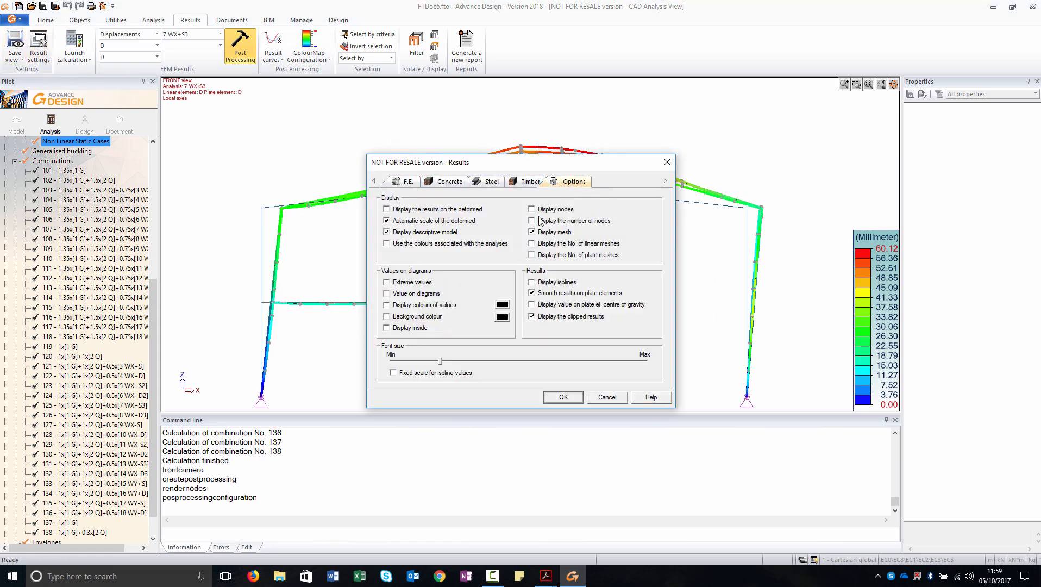
{"action": "left_click", "coordinate": [563, 396]}
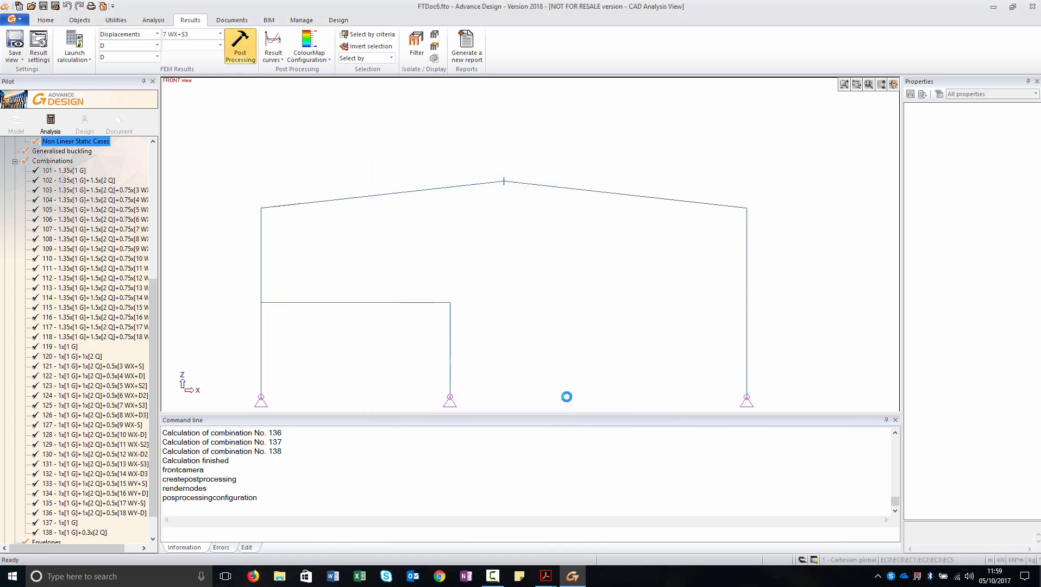
Enlarge the font size of the result values and disable Value on diagrams, leaving only Extreme values enabled
{"action": "right_click", "coordinate": [520, 268]}
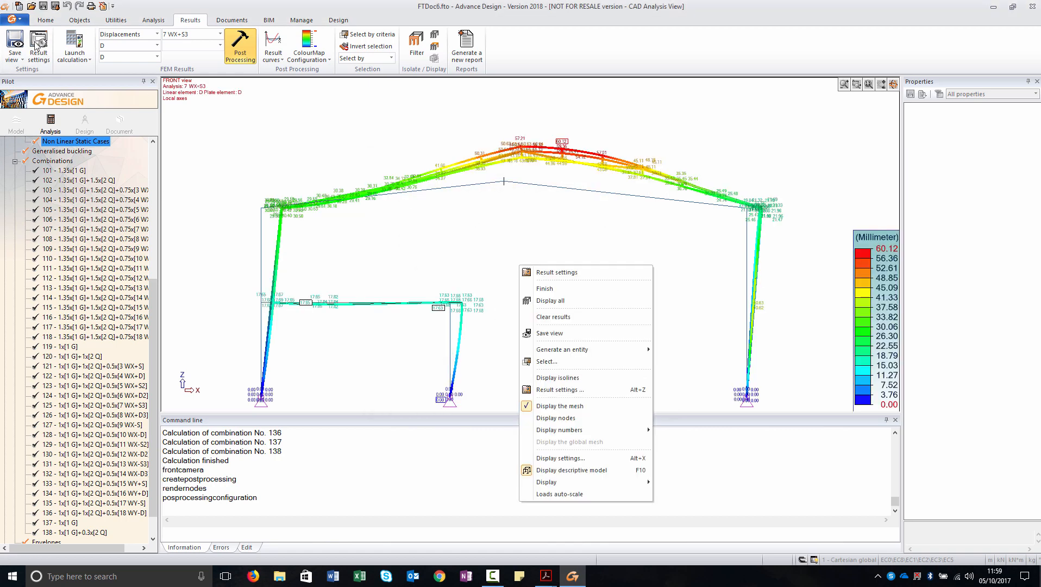
{"action": "left_click", "coordinate": [549, 272]}
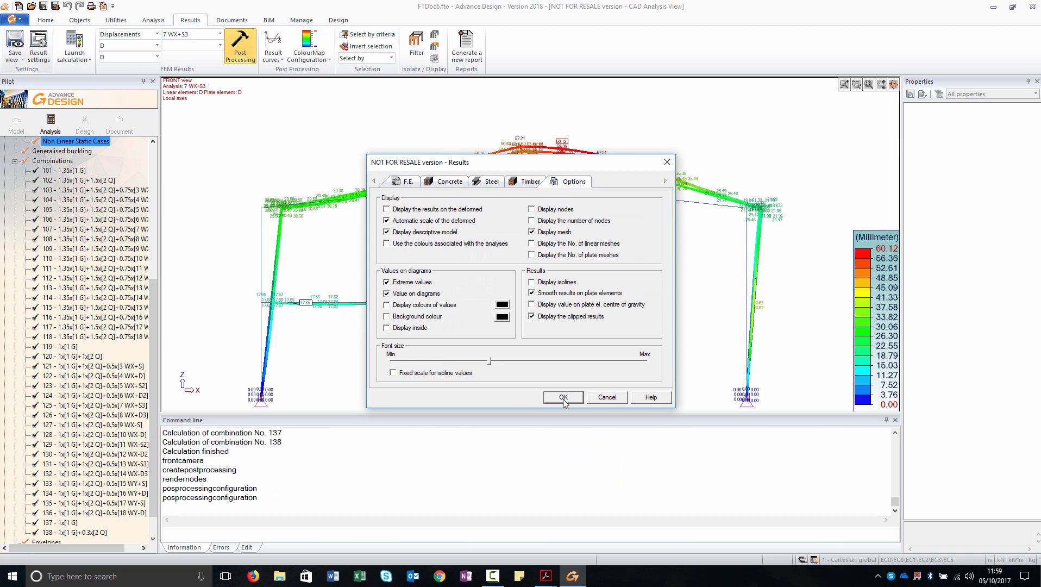
{"action": "left_click", "coordinate": [563, 397]}
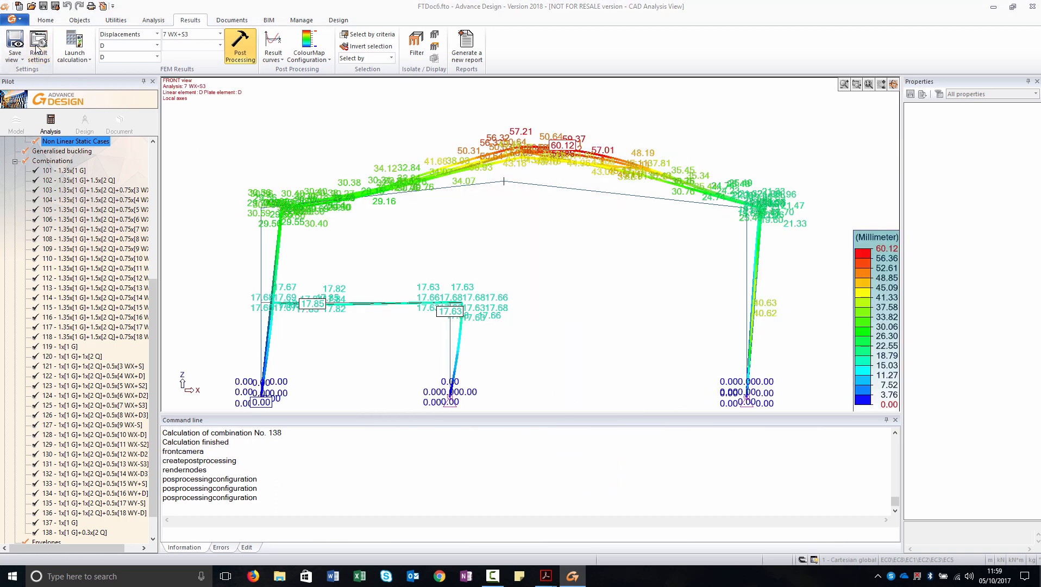
{"action": "left_click", "coordinate": [37, 50]}
{"action": "left_click", "coordinate": [574, 183]}
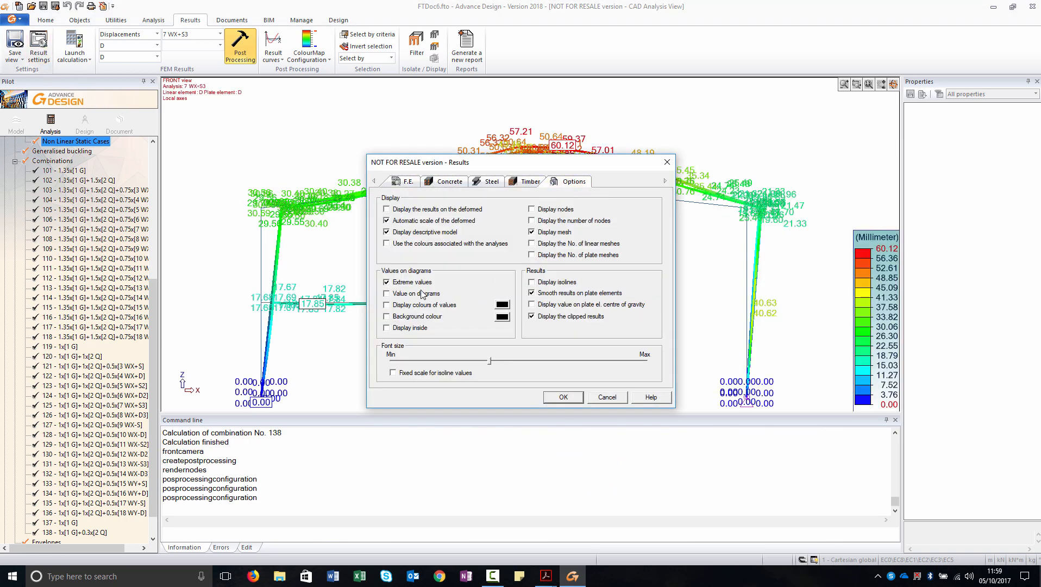
{"action": "left_click", "coordinate": [564, 397]}
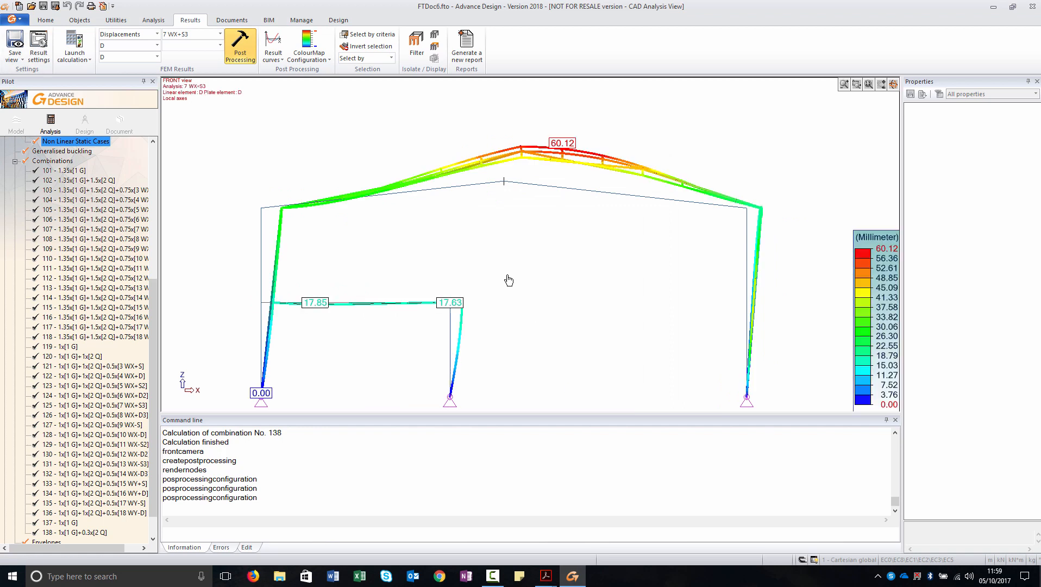
Display the My forces on linear elements and Myy on plate elements for load case 1 G in 3D
{"action": "left_click", "coordinate": [148, 34]}
{"action": "left_click", "coordinate": [140, 60]}
{"action": "left_click", "coordinate": [143, 46]}
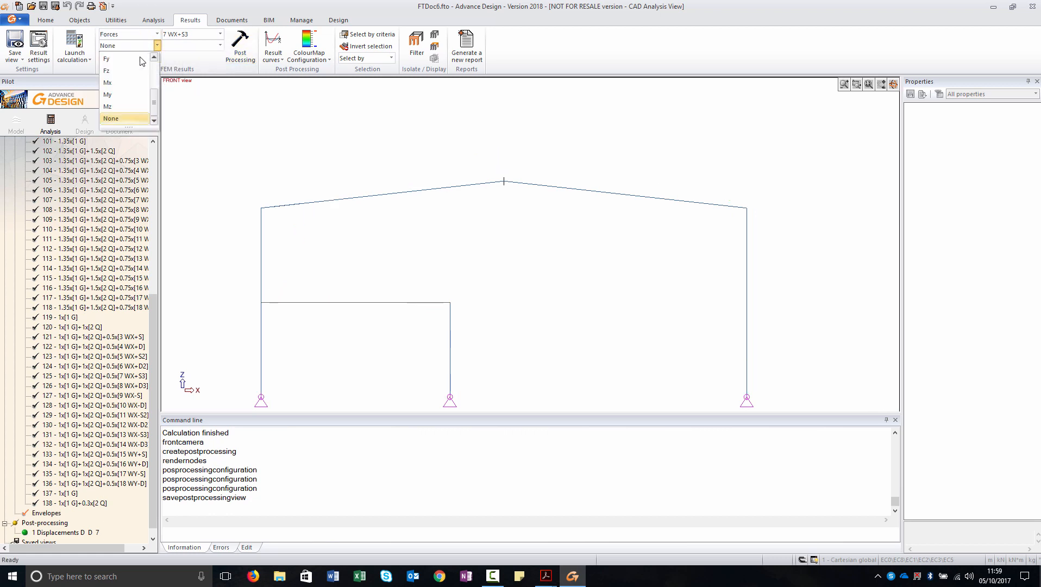
{"action": "left_click", "coordinate": [132, 93]}
{"action": "left_click", "coordinate": [142, 57]}
{"action": "scroll", "coordinate": [128, 109], "scroll_direction": "up", "scroll_amount": 3}
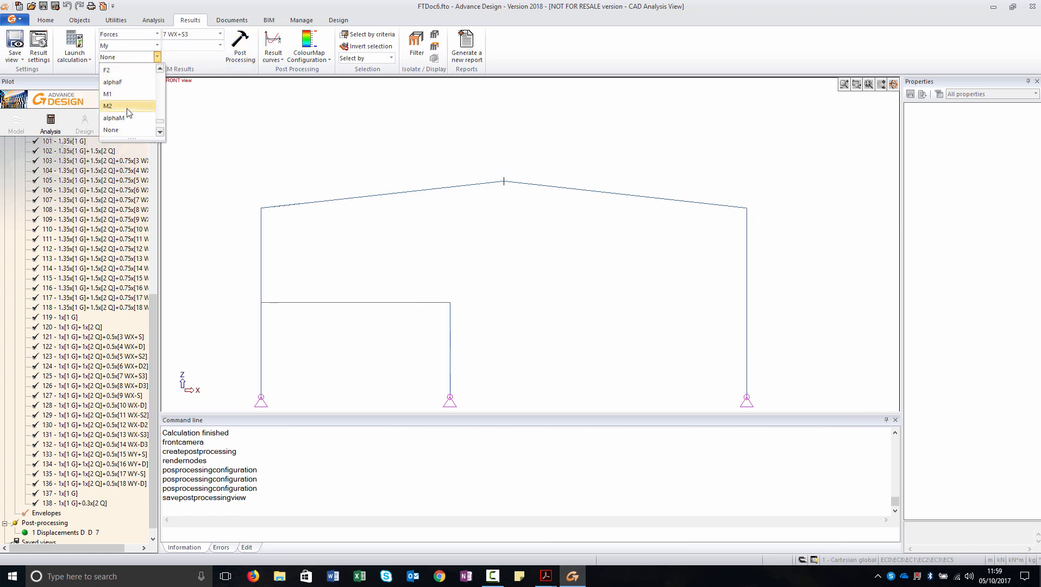
{"action": "left_click", "coordinate": [116, 70]}
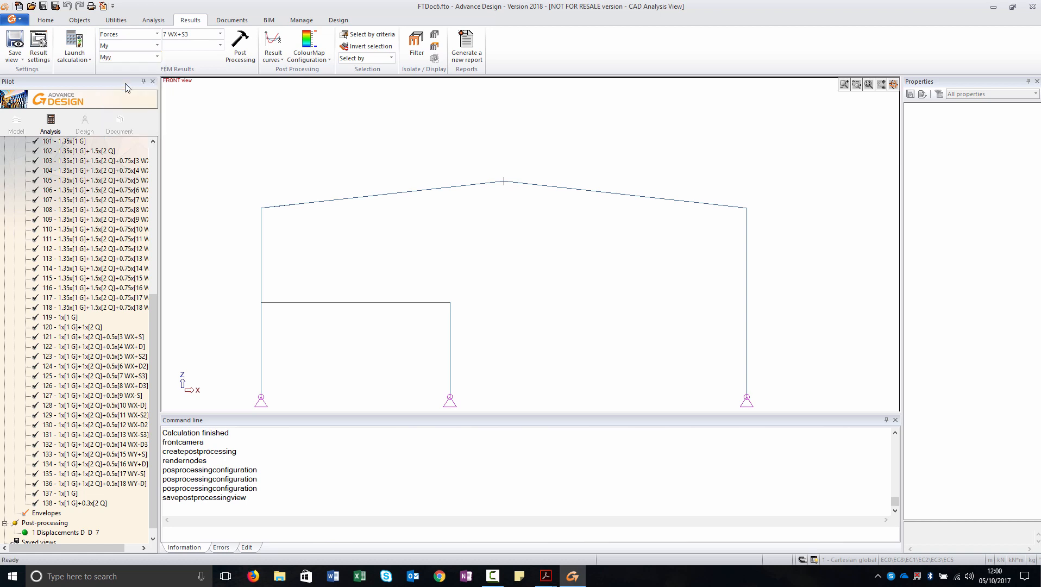
{"action": "left_click", "coordinate": [220, 33]}
{"action": "left_click", "coordinate": [209, 47]}
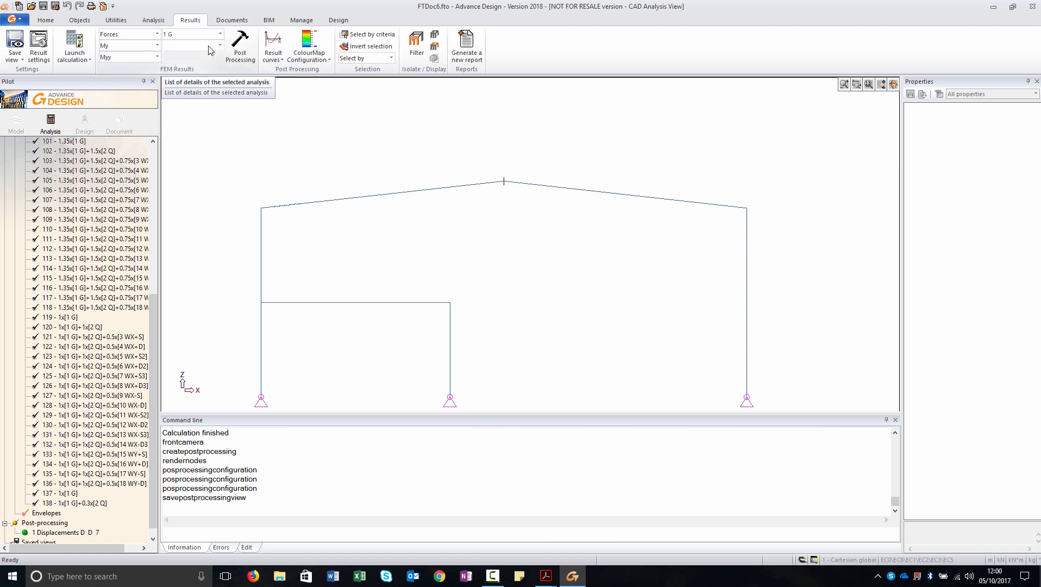
{"action": "left_click", "coordinate": [240, 45]}
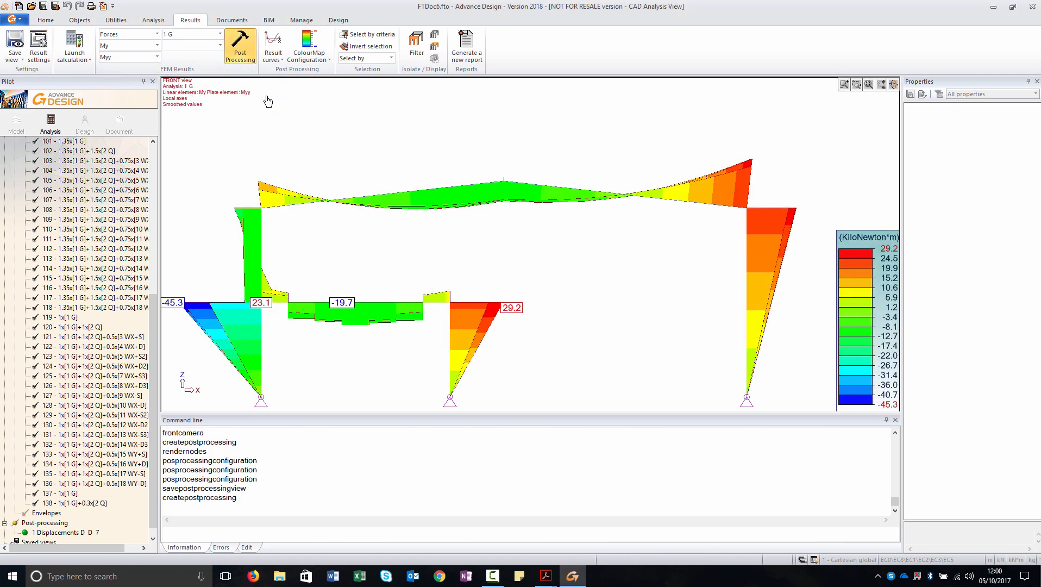
{"action": "middle_click_drag", "start_coordinate": [270, 219], "coordinate": [363, 212]}
{"action": "left_click", "coordinate": [870, 86]}
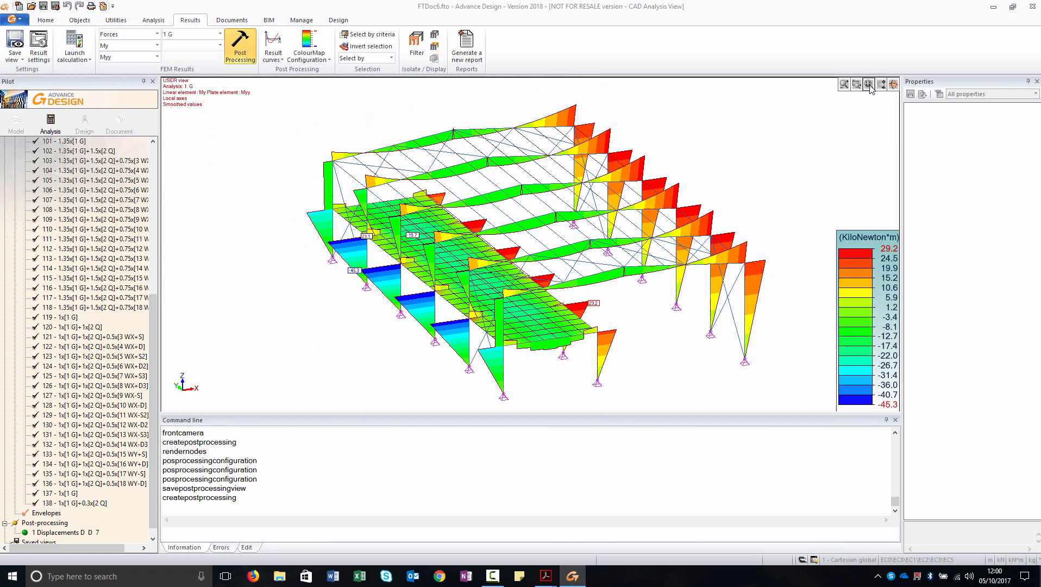
{"action": "middle_click_drag", "start_coordinate": [696, 244], "coordinate": [576, 323]}
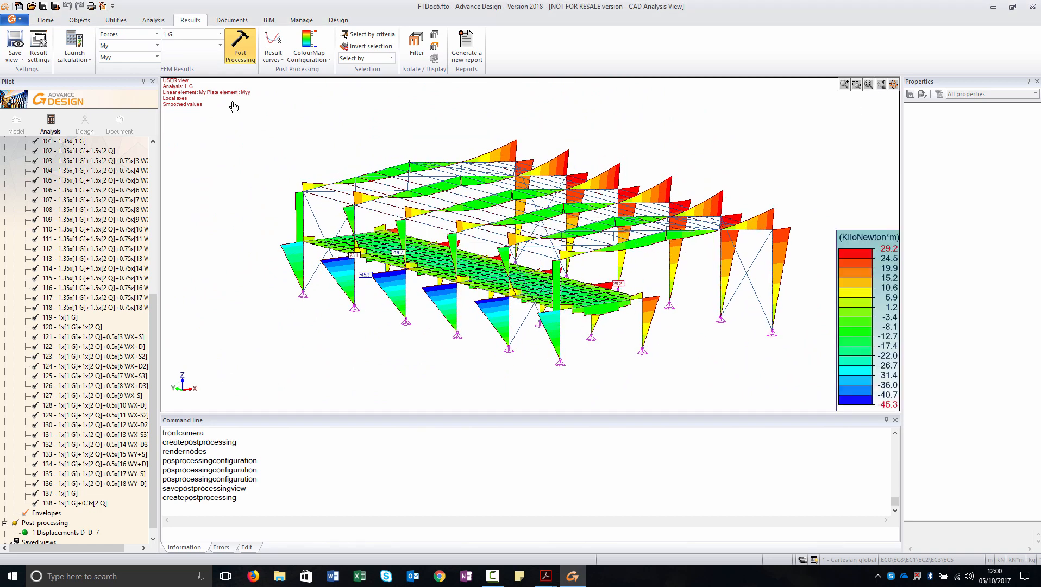
Display the Fz forces on linear elements and Fzz on plate elements for load case 1 G
{"action": "left_click", "coordinate": [190, 45]}
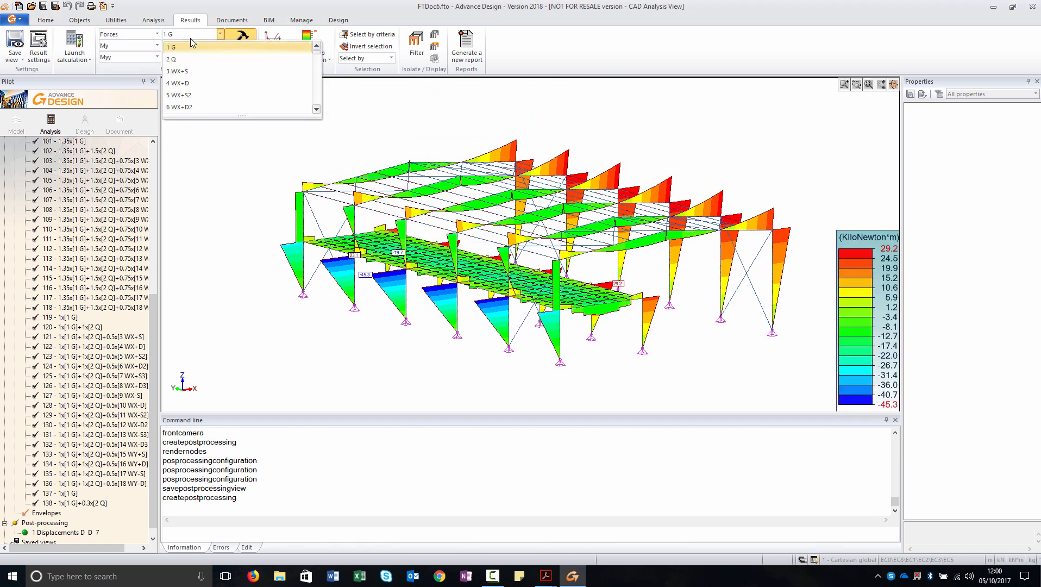
{"action": "left_click", "coordinate": [157, 45]}
{"action": "left_click", "coordinate": [111, 119]}
{"action": "left_click", "coordinate": [157, 57]}
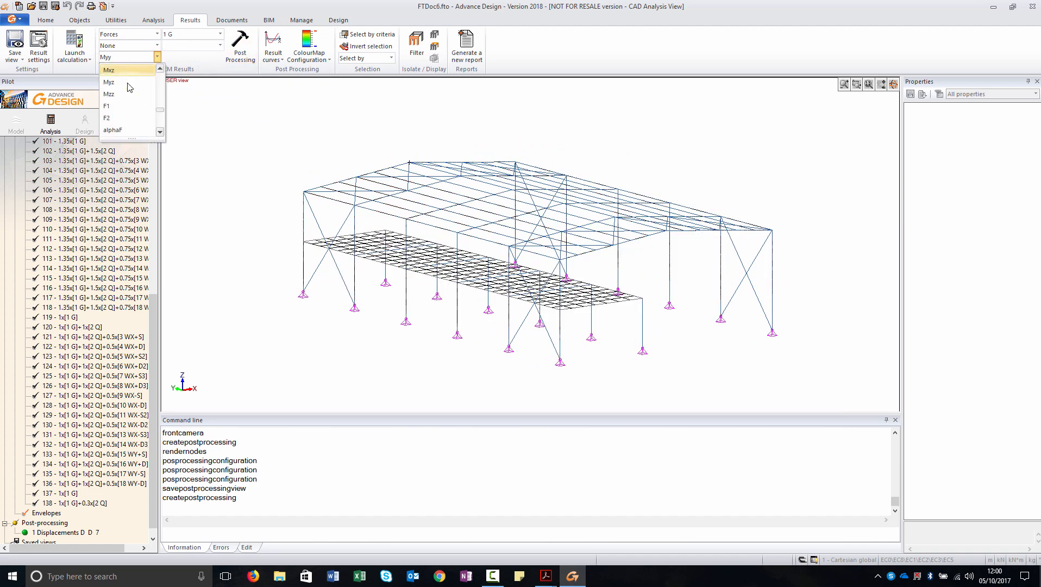
{"action": "scroll", "coordinate": [126, 103], "scroll_direction": "up", "scroll_amount": 5}
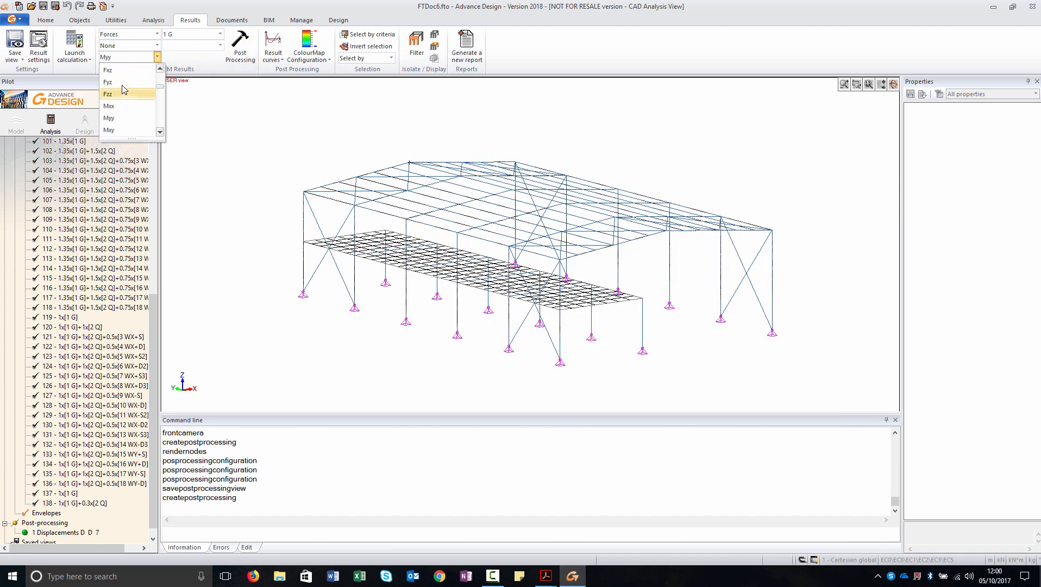
{"action": "left_click", "coordinate": [121, 93]}
{"action": "left_click", "coordinate": [136, 48]}
{"action": "left_click", "coordinate": [128, 69]}
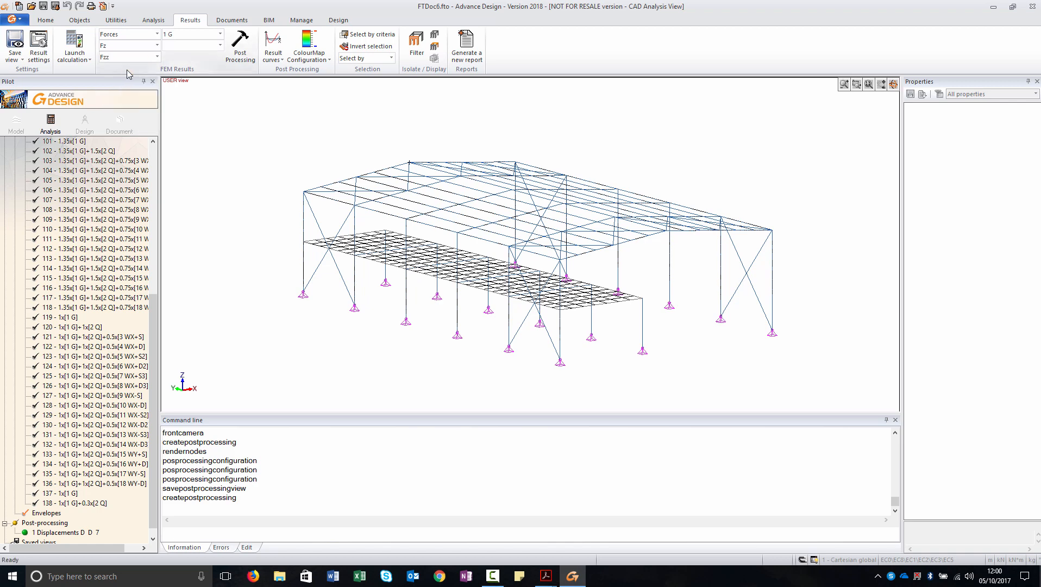
{"action": "left_click", "coordinate": [234, 56]}
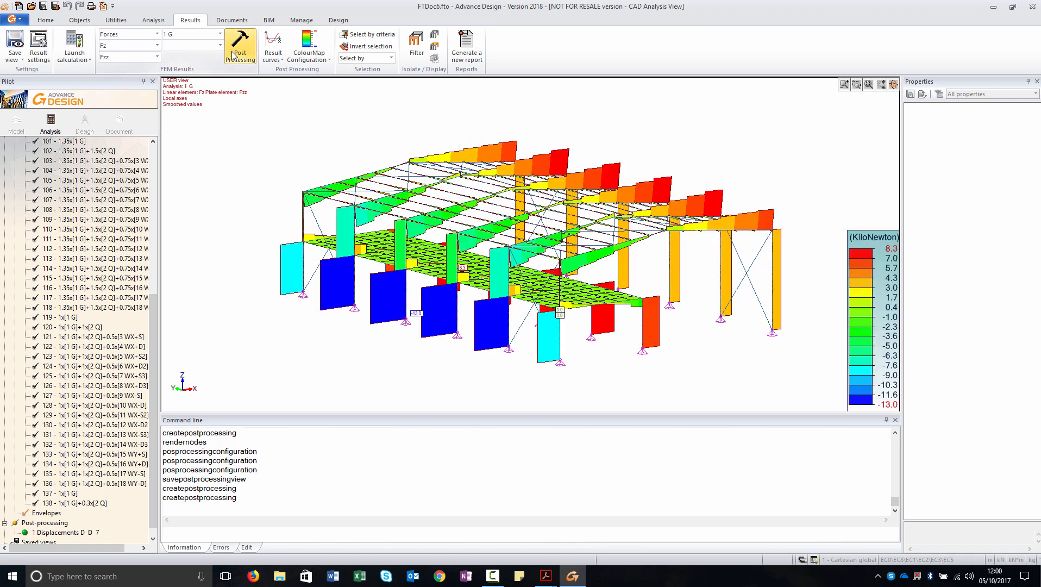